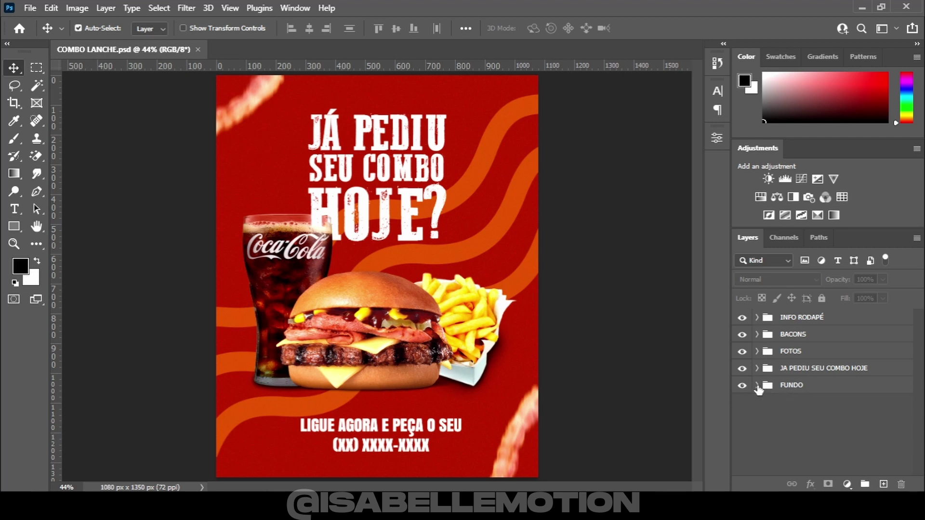
Step: Expand FUNDO, make the shape onda waves visible again, and peek inside the headline group
left_click(758, 385)
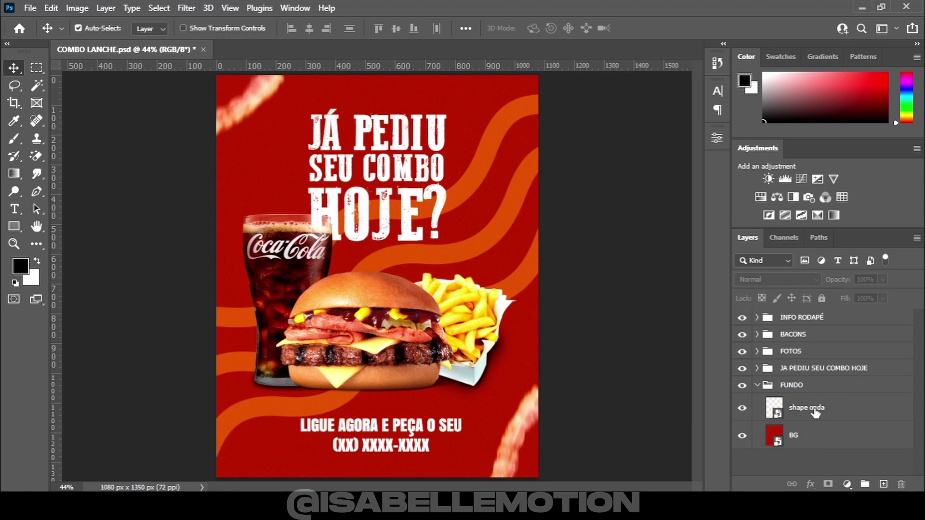
left_click(805, 411)
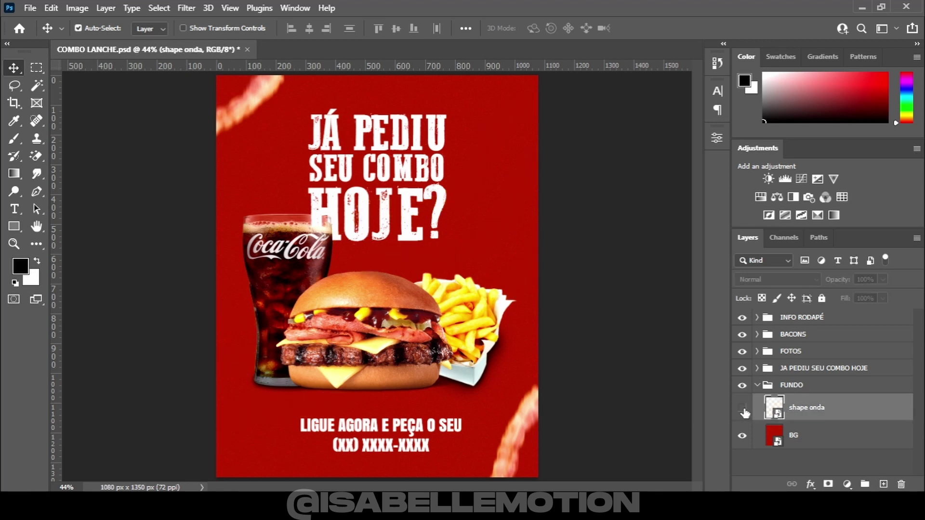
left_click(744, 410)
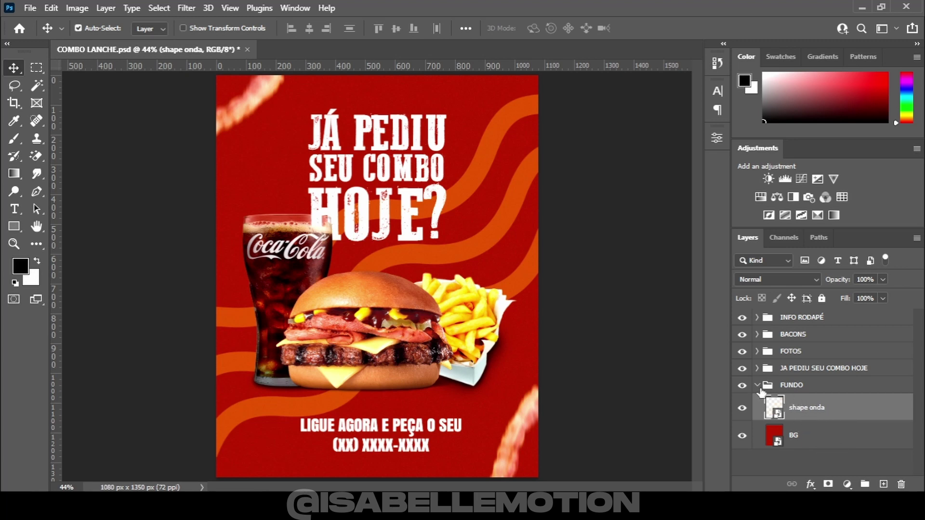
left_click(757, 386)
left_click(758, 368)
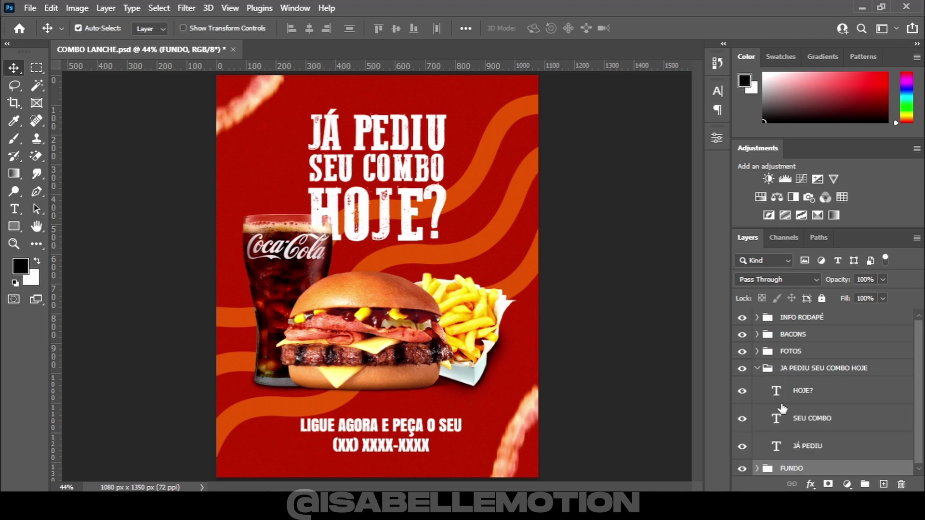
left_click(758, 368)
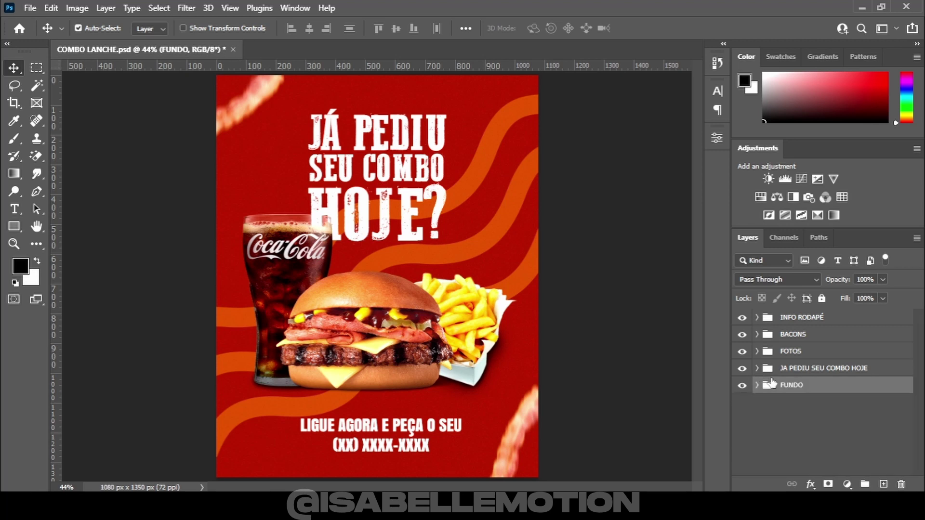
Step: Expand FOTOS and its batata frita and copo coca cola subgroups
left_click(757, 351)
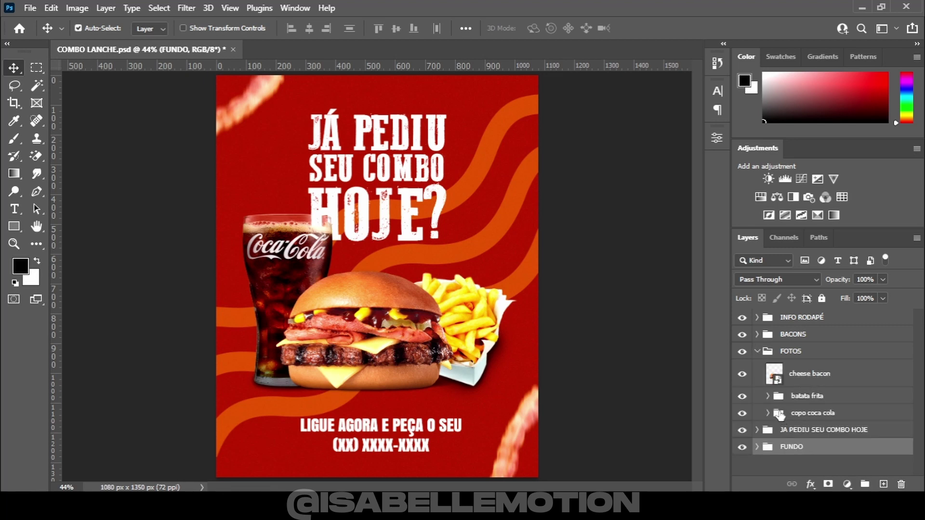
left_click(767, 396)
scroll(813, 423, "down", 1)
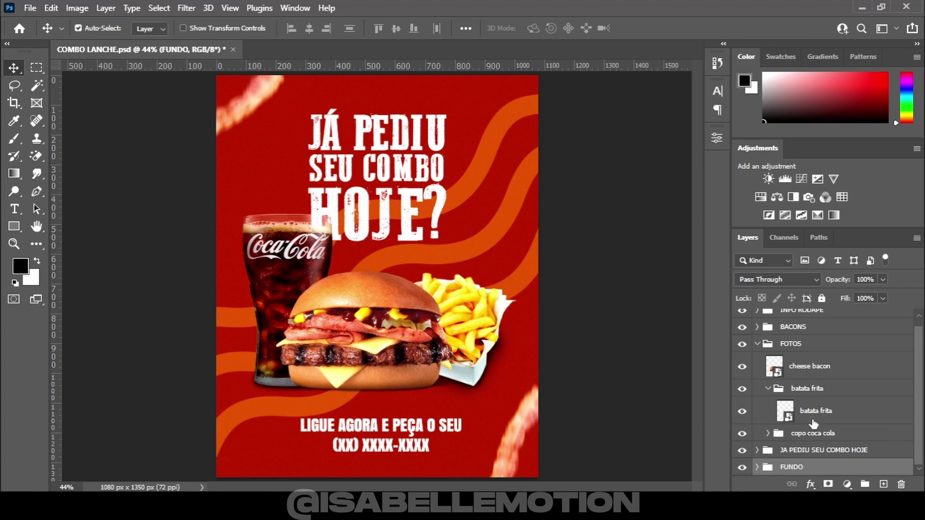
left_click(768, 433)
scroll(815, 431, "down", 1)
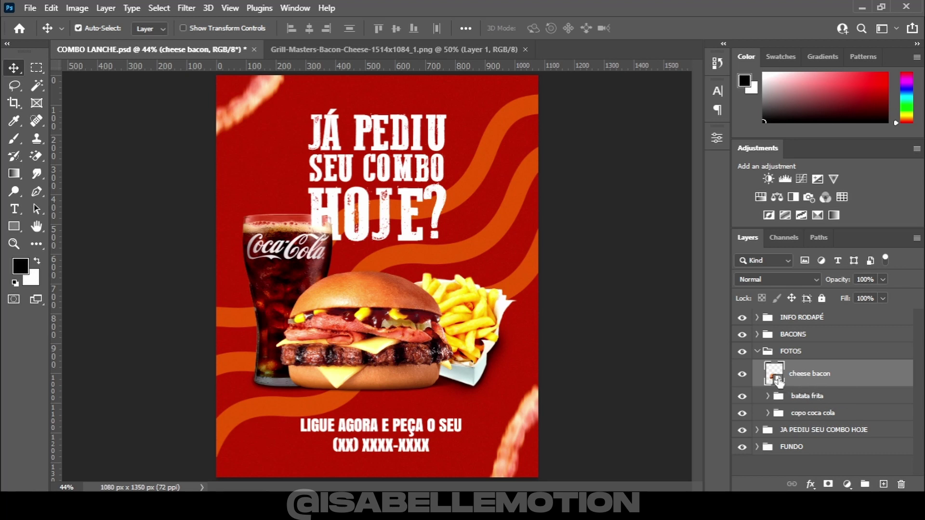
Step: Close the separate Grill-Masters burger image and expand the BACONS group
key("ctrl+Tab")
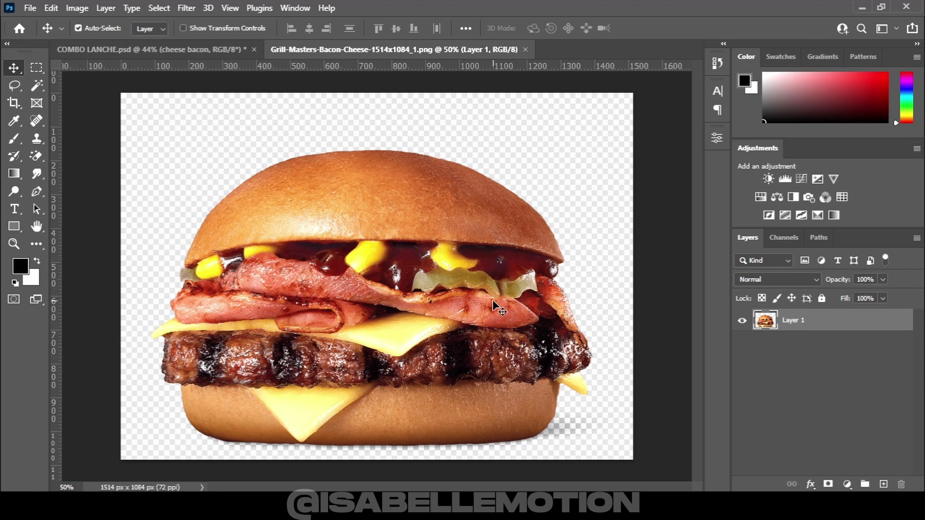
left_click(525, 49)
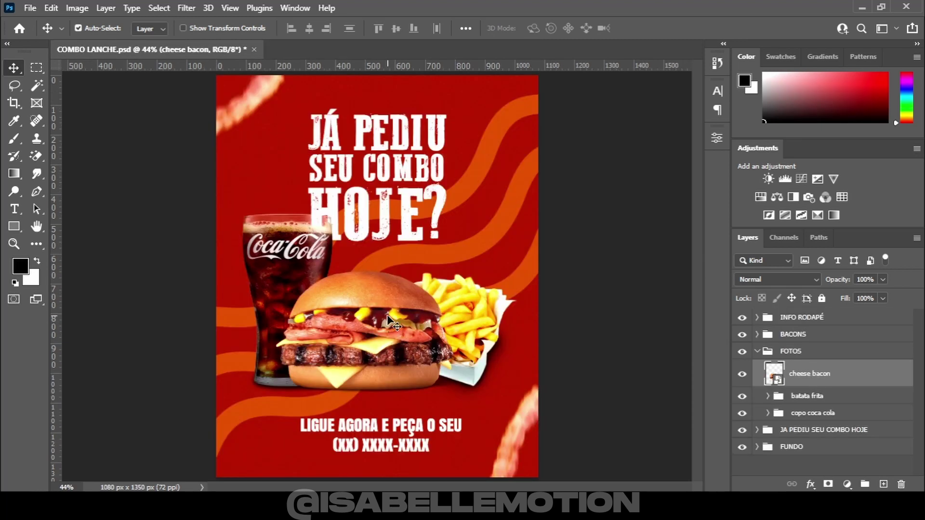
left_click(757, 351)
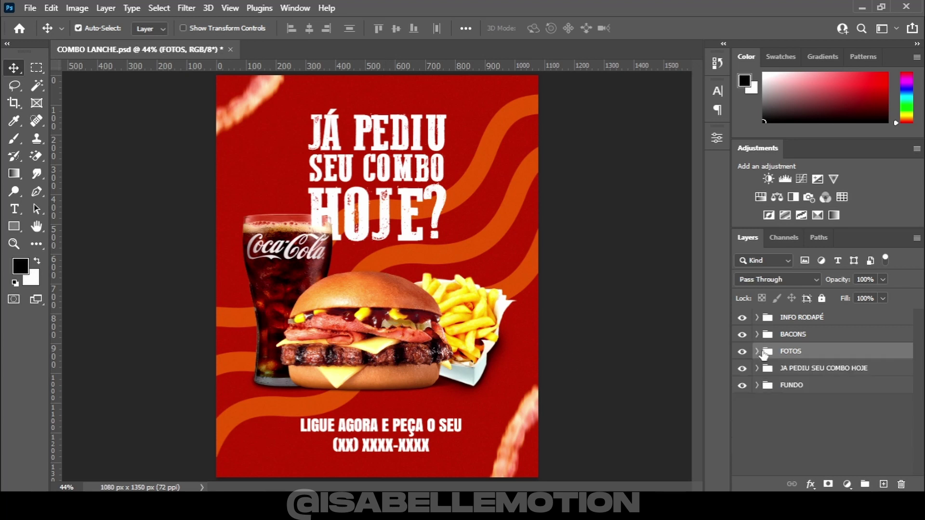
left_click(759, 337)
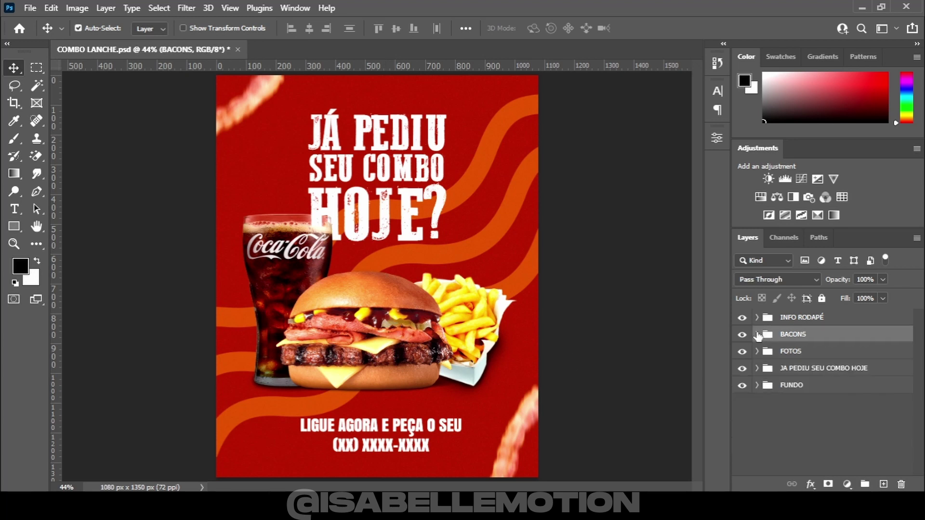
left_click(758, 335)
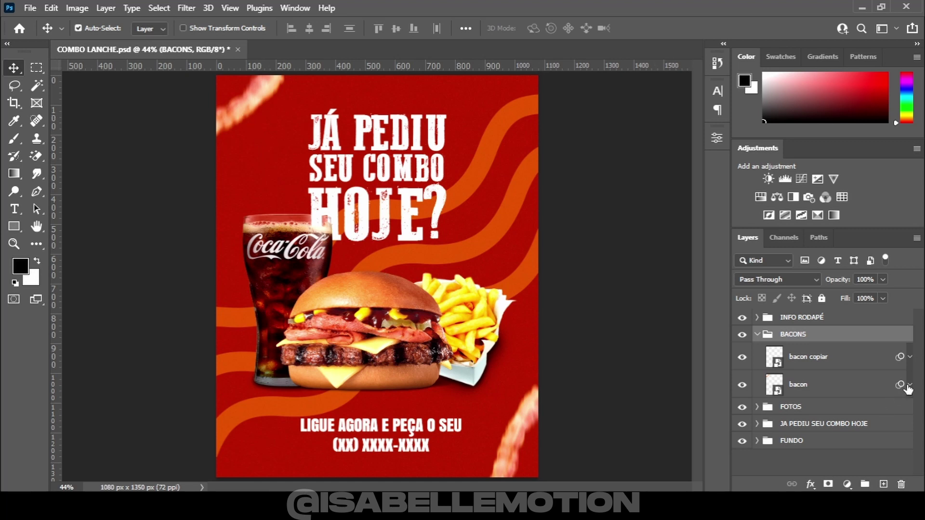
Step: Rasterize the bacon and bacon copiar layers to bake in their motion blur
left_click(909, 385)
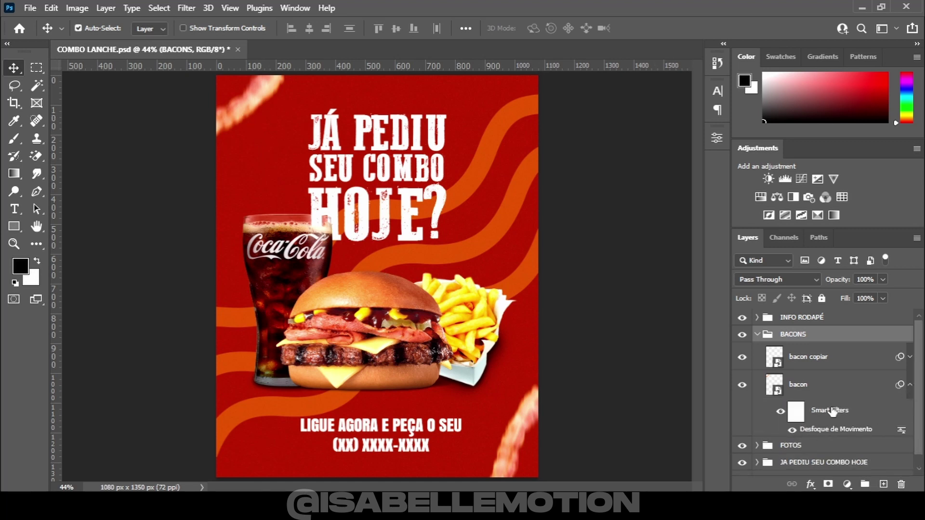
left_click(910, 385)
left_click(808, 386)
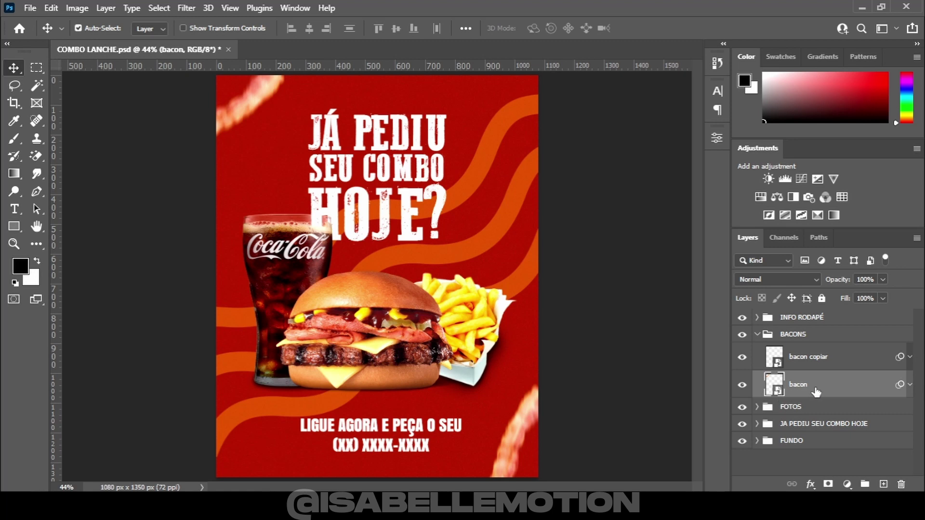
right_click(805, 388)
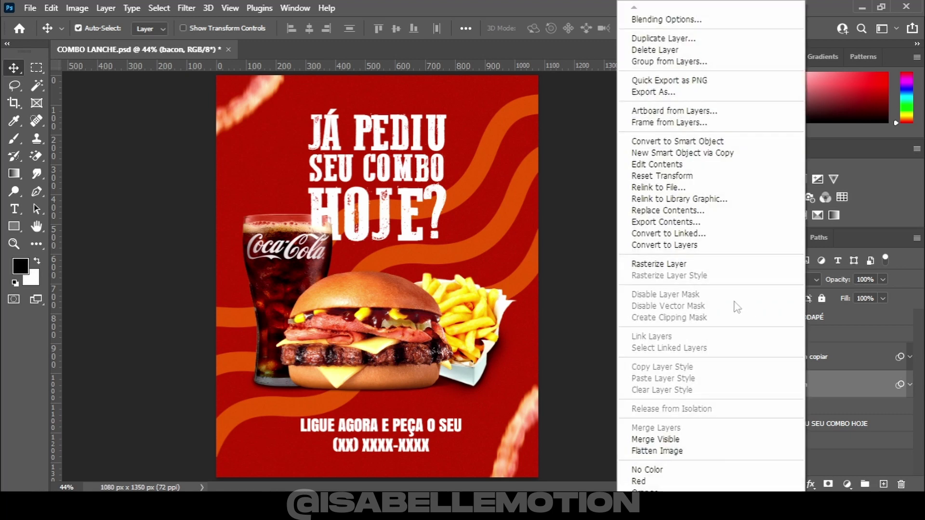
left_click(659, 263)
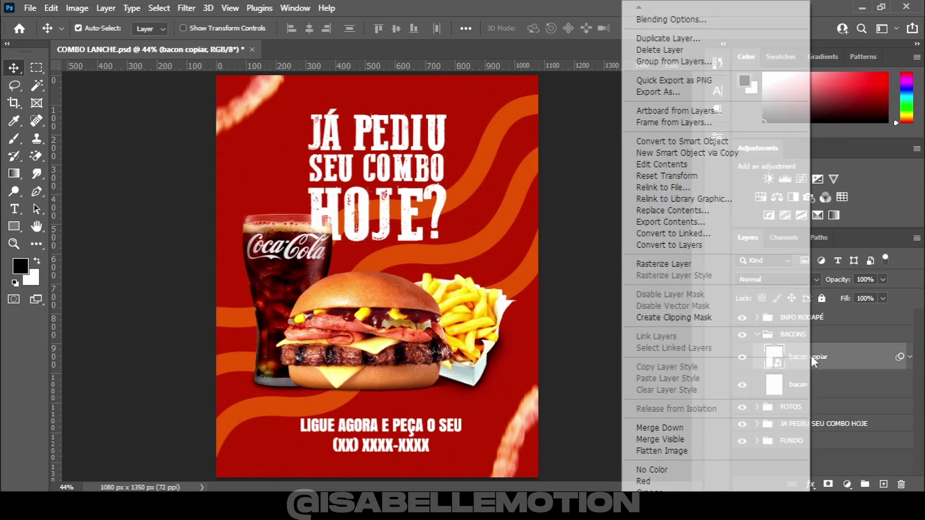
left_click(686, 265)
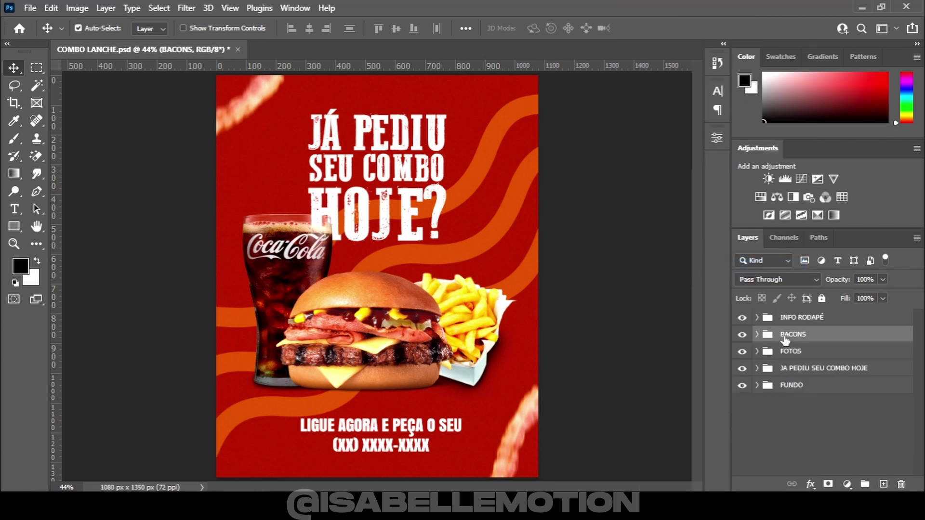
left_click(757, 317)
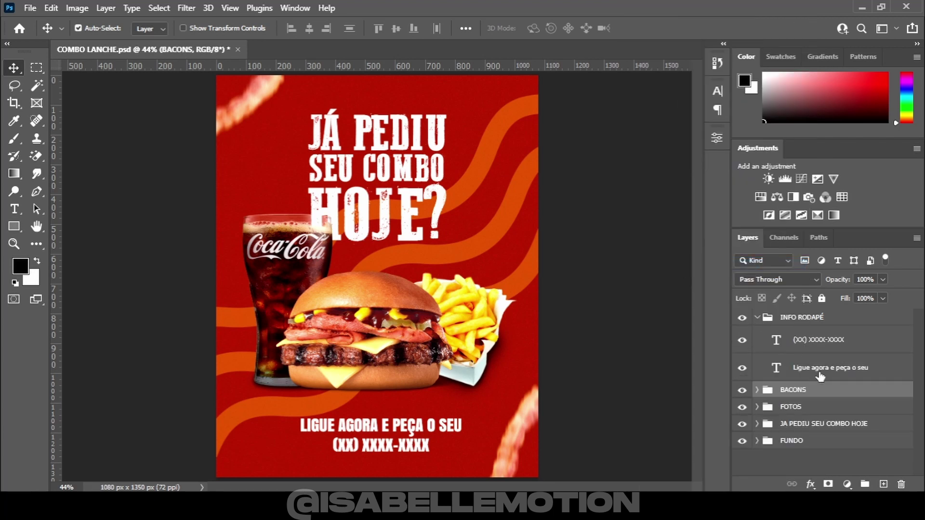
left_click(757, 317)
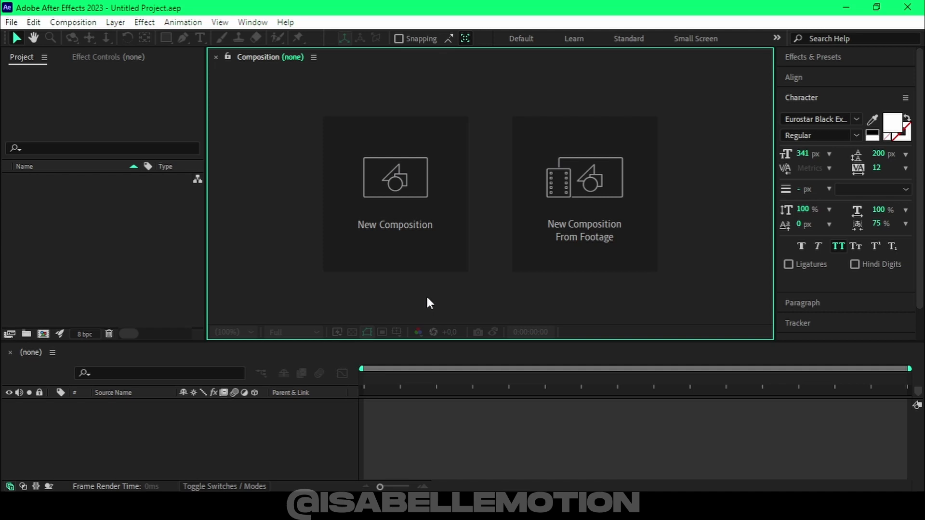
Step: Create a new 1080 × 1350 composition named PRINCIPAL (24 fps, 15 seconds)
left_click(418, 250)
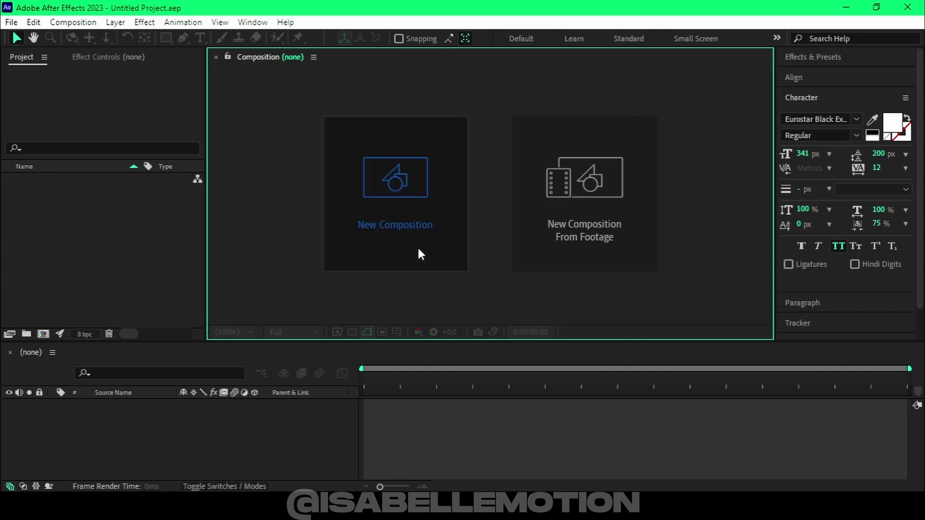
left_click(519, 165)
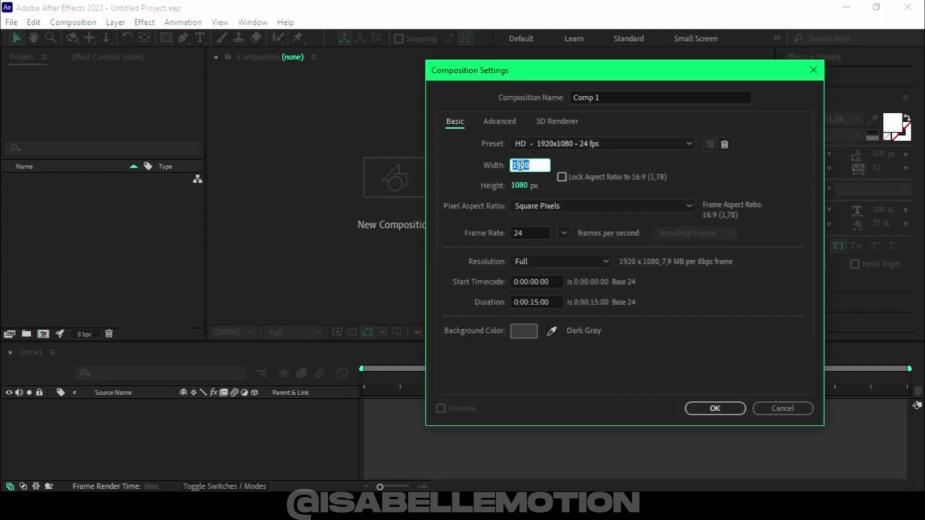
type("1080")
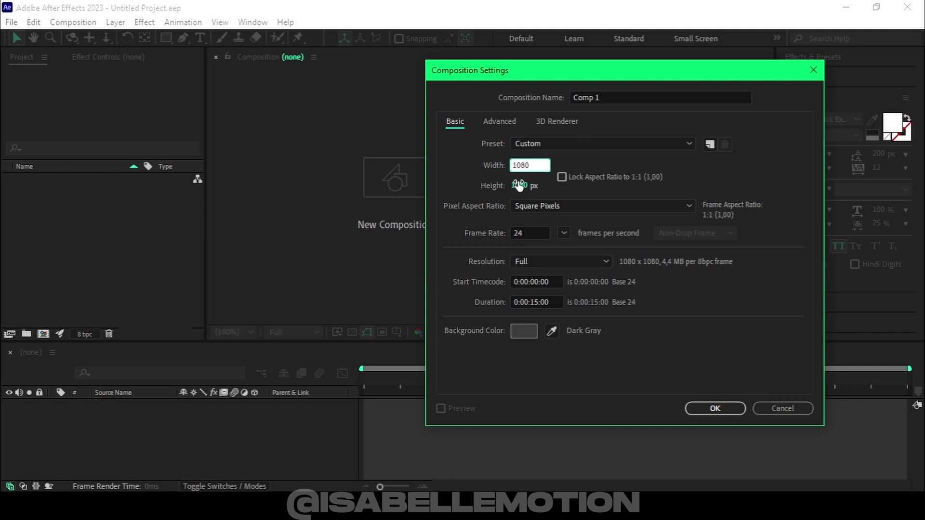
left_click(520, 185)
type("1350")
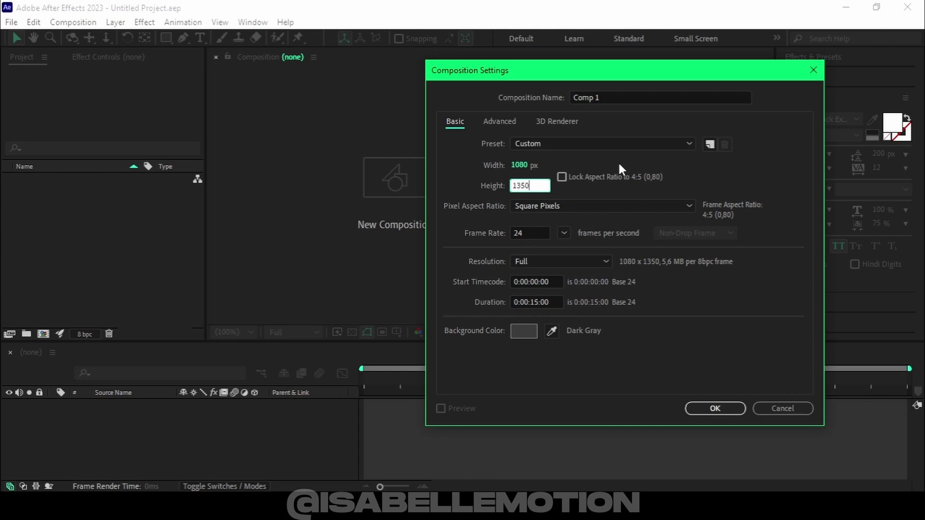
left_click_drag(612, 95, 566, 98)
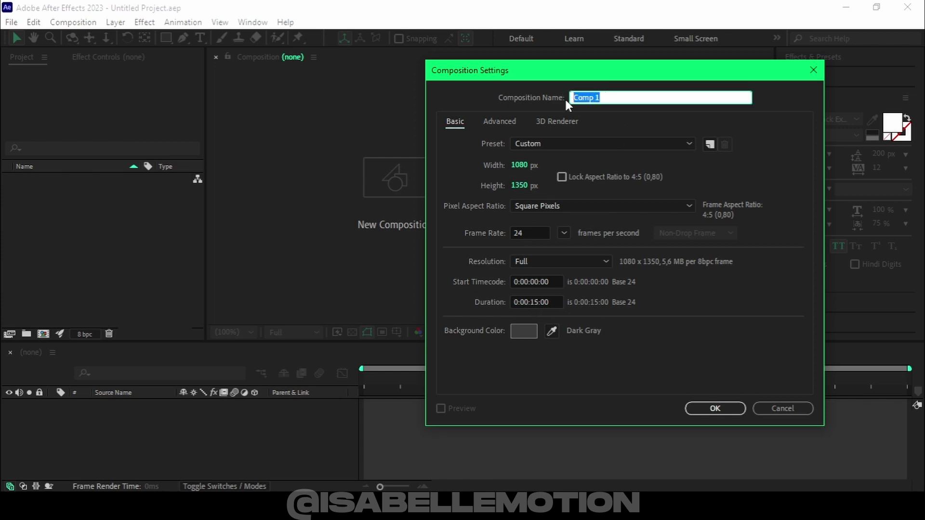
type("PRINCIPAL")
key("Return")
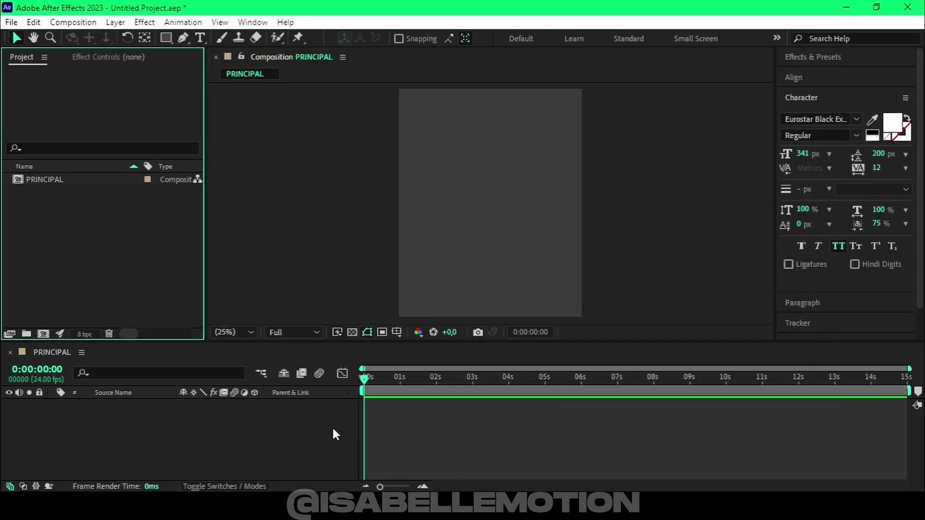
Step: Import COMBO LANCHE.psd as a composition retaining layer sizes and place it in PRINCIPAL
left_click_drag(924, 322, 446, 323)
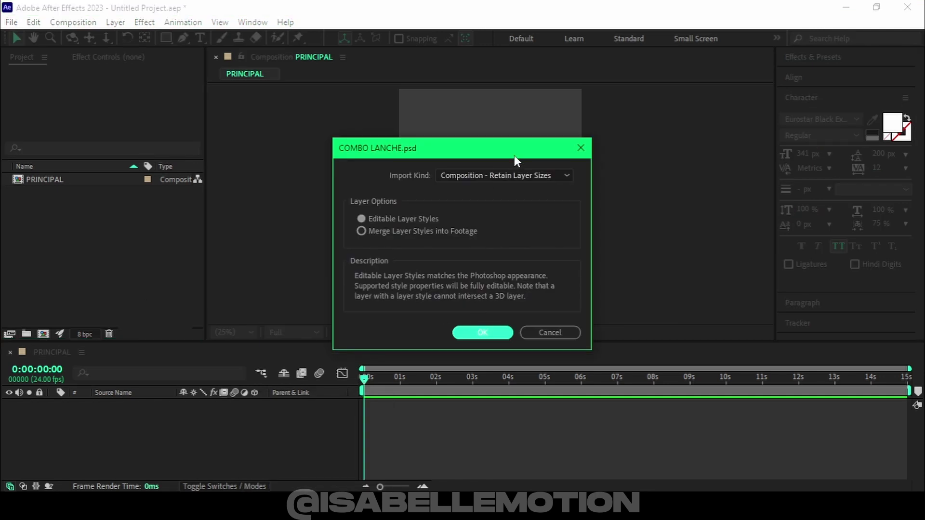
left_click(493, 177)
left_click(483, 220)
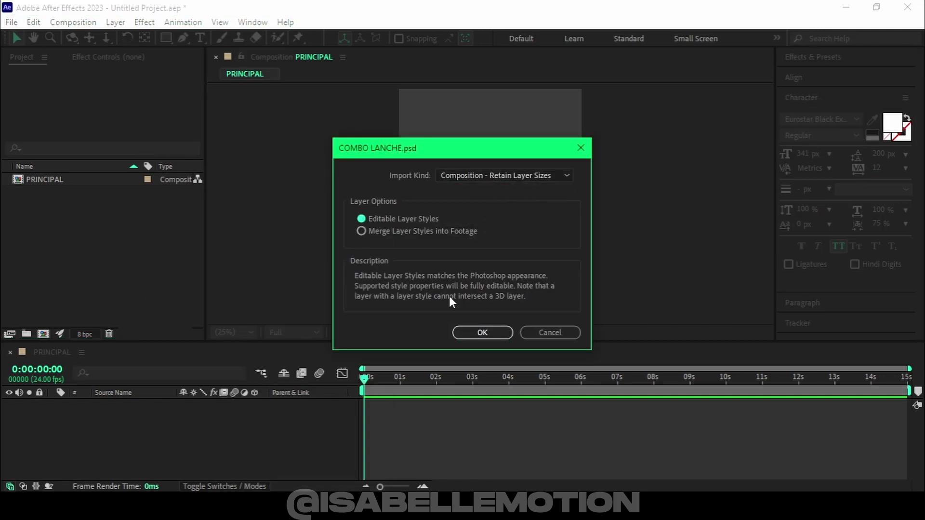
left_click(467, 337)
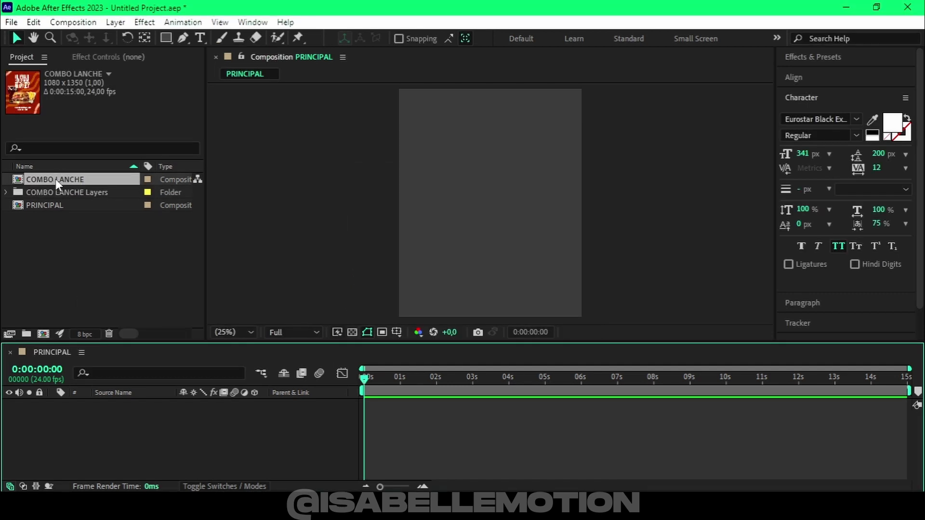
left_click_drag(56, 178, 97, 411)
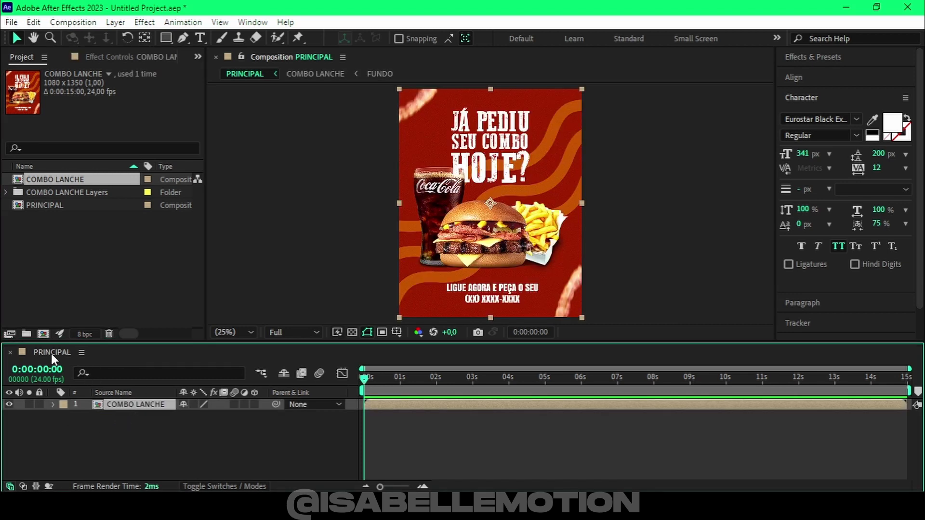
left_click(374, 230)
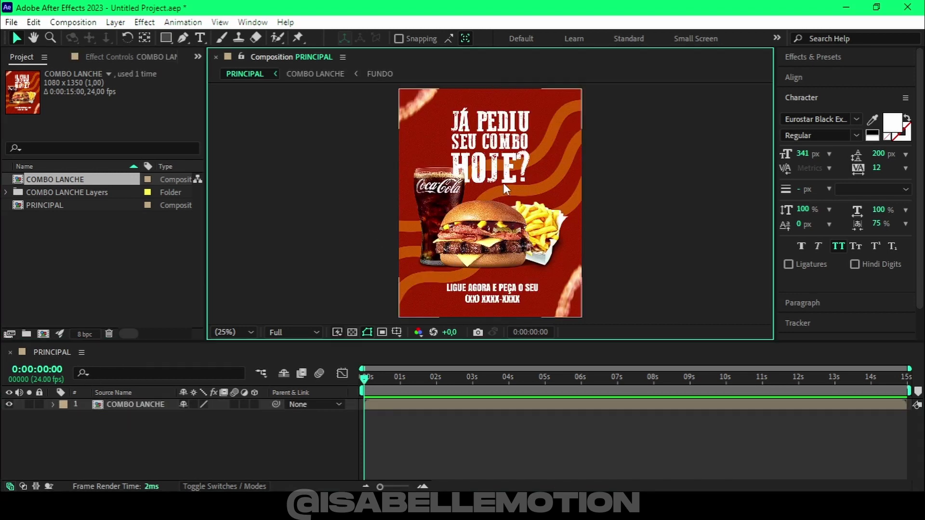
key("period")
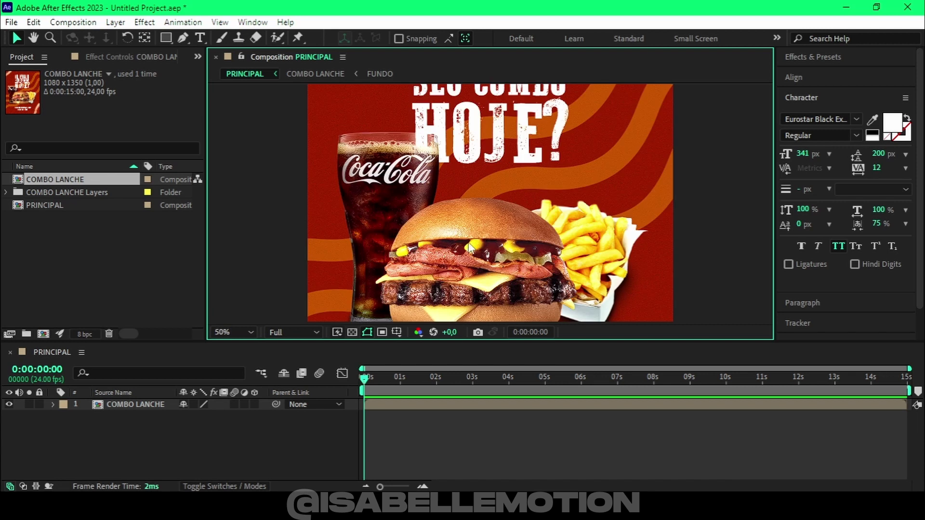
key("comma")
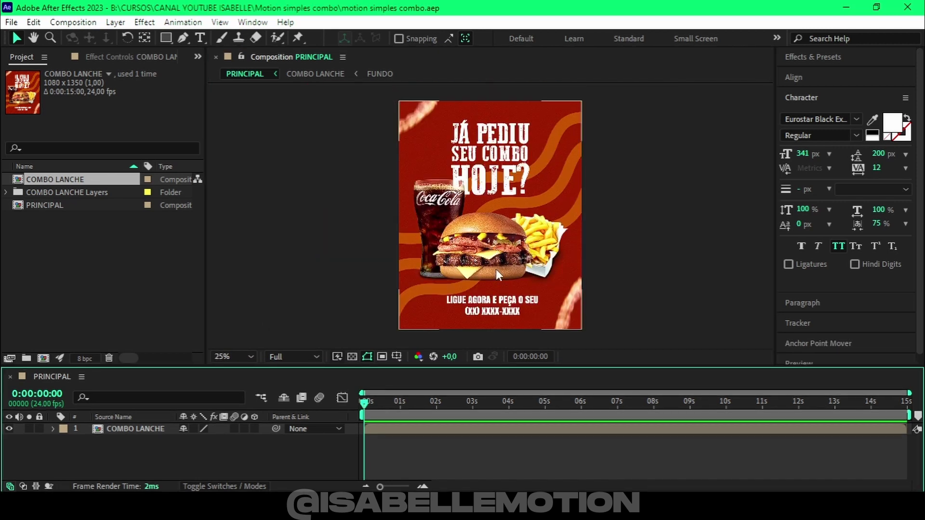
Step: Open the COMBO LANCHE precomp, then its nested FUNDO background composition
left_click(143, 430)
double_click(143, 430)
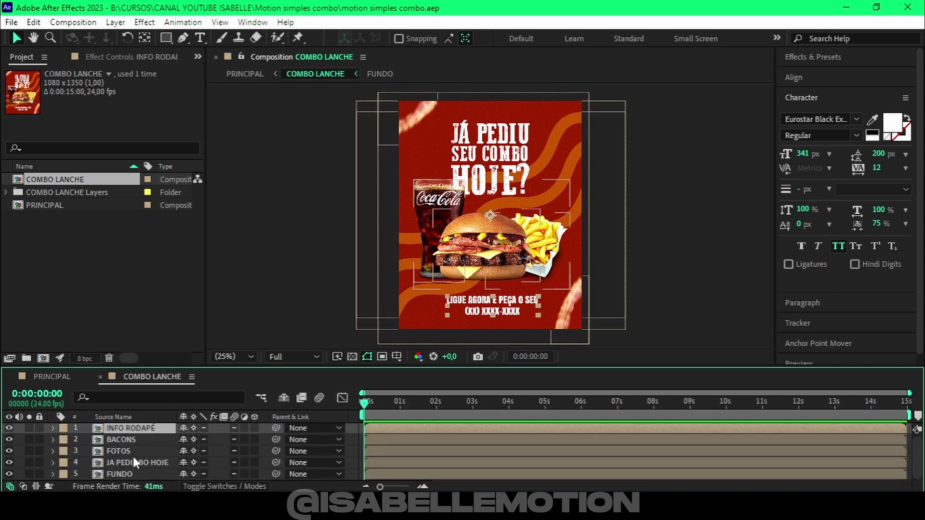
left_click(120, 475)
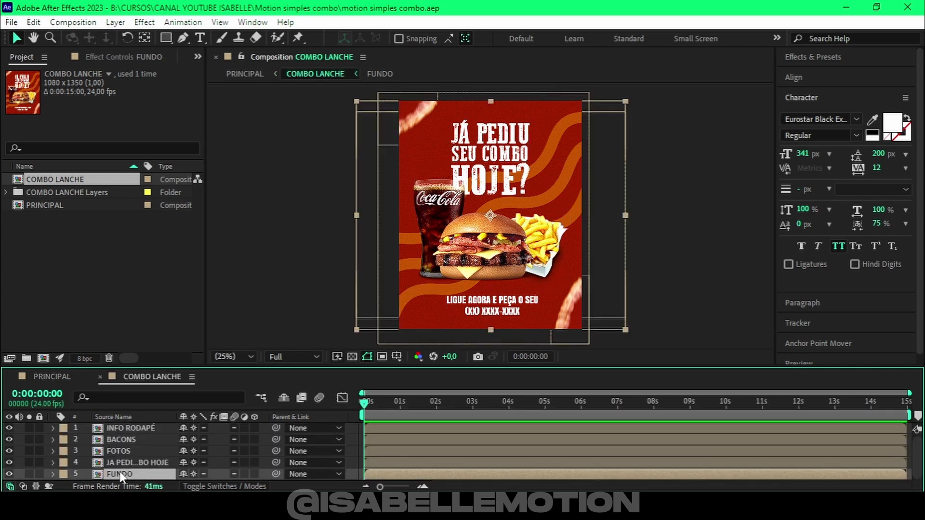
double_click(120, 472)
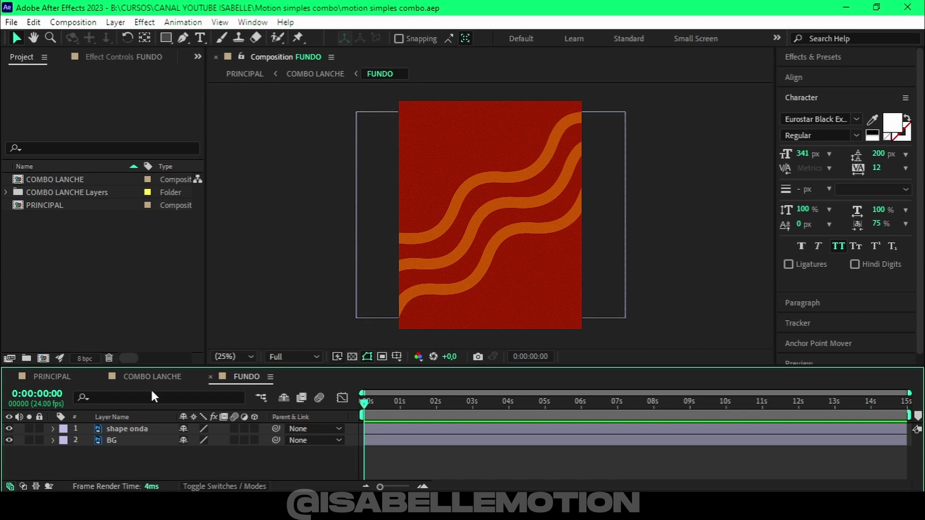
Step: Apply Turbulent Displace to shape onda, test Evolution values, then reset Evolution to 0
left_click(153, 430)
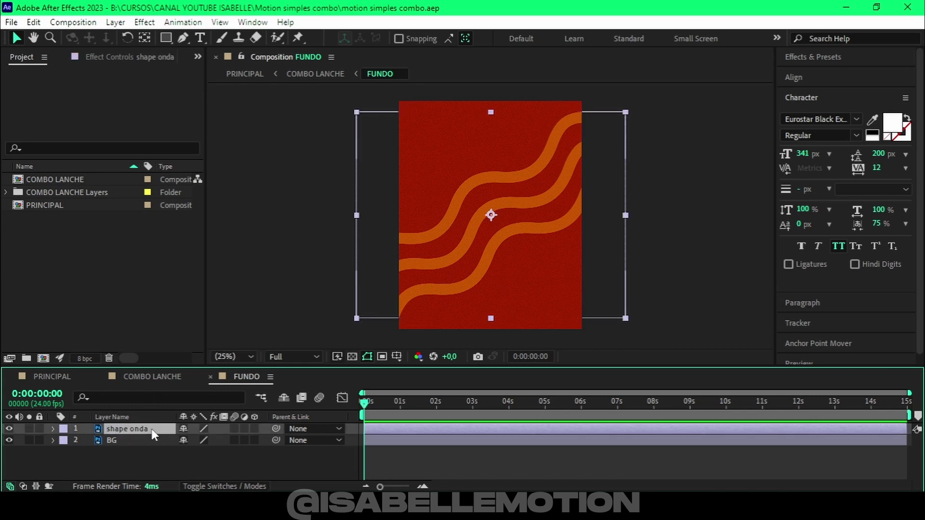
key("ctrl+space")
type("tu")
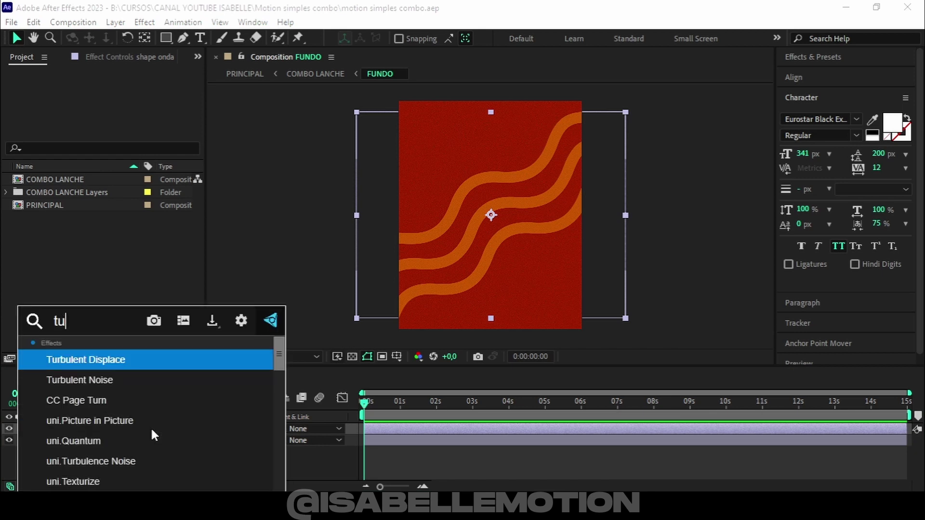
type("r")
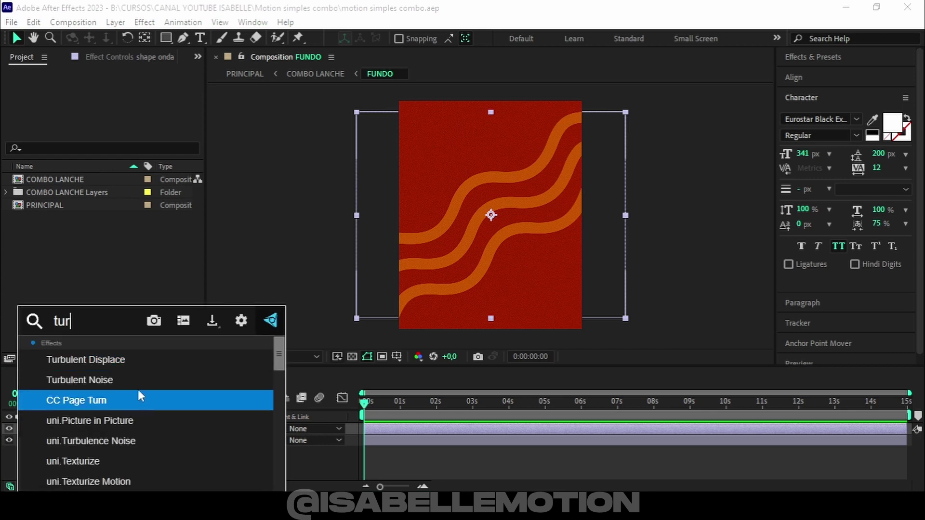
left_click(135, 362)
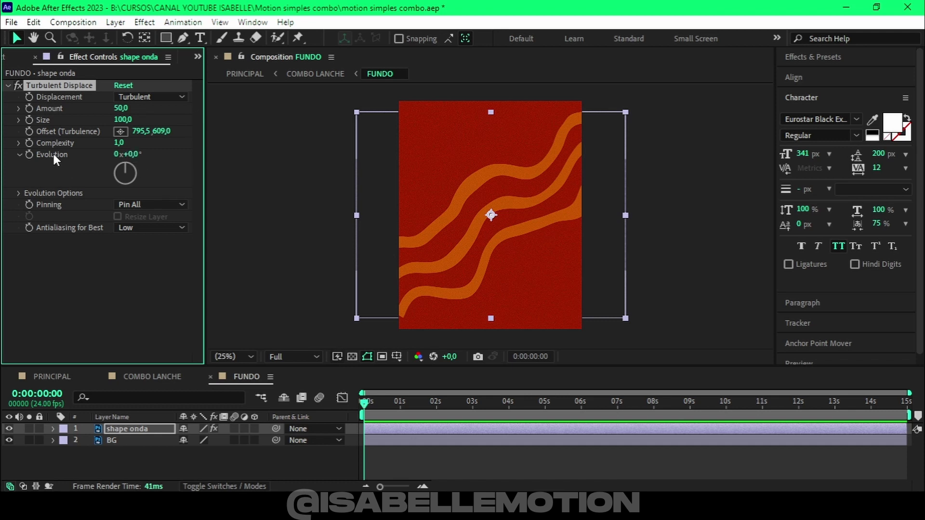
left_click_drag(127, 154, 554, 167)
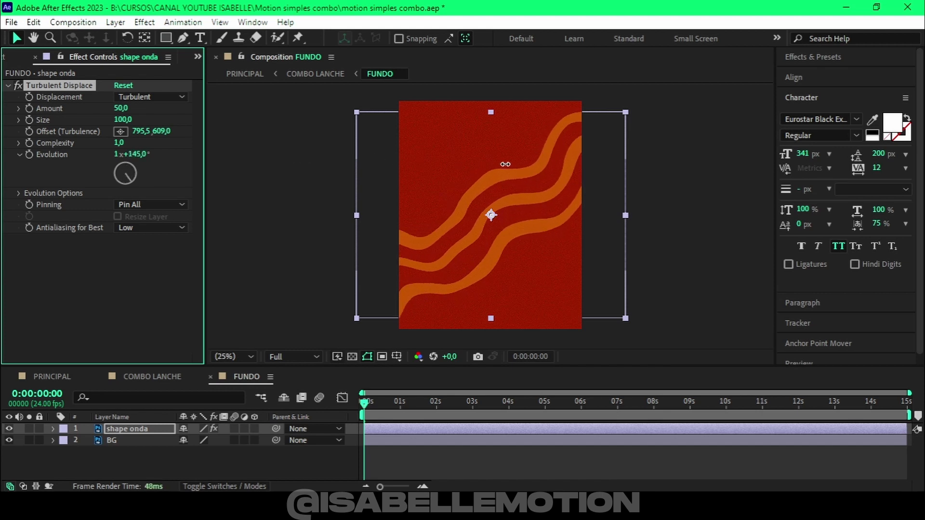
key("ctrl+z")
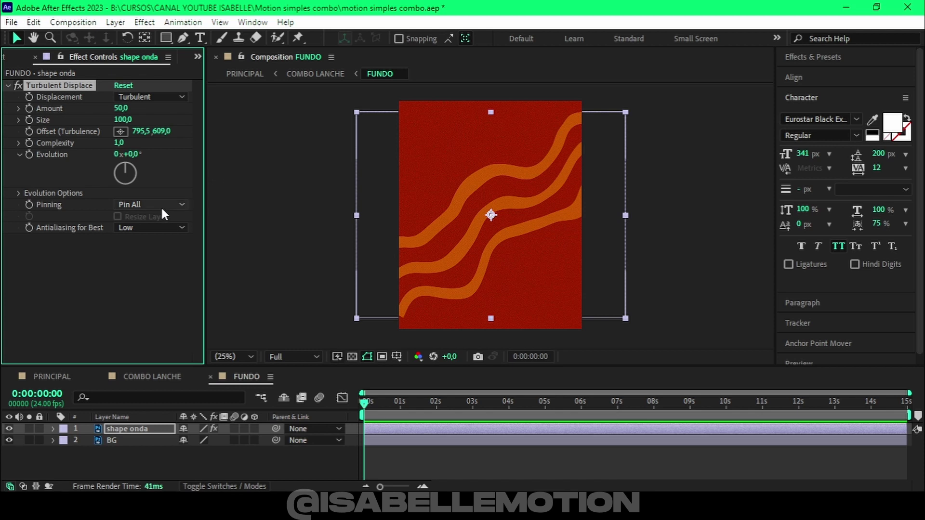
Step: Drive Turbulent Displace Evolution with the expression time*100 and preview the morphing waves
left_click(29, 154, "alt")
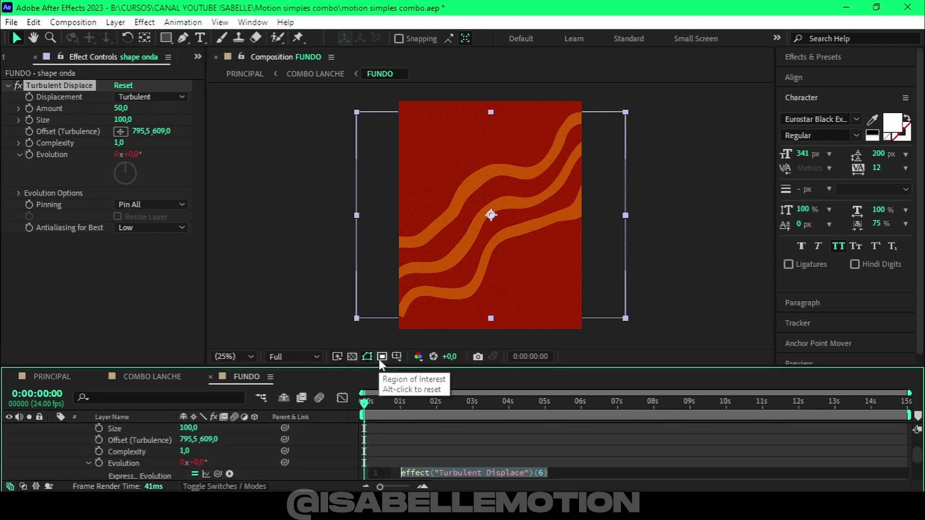
type("time*")
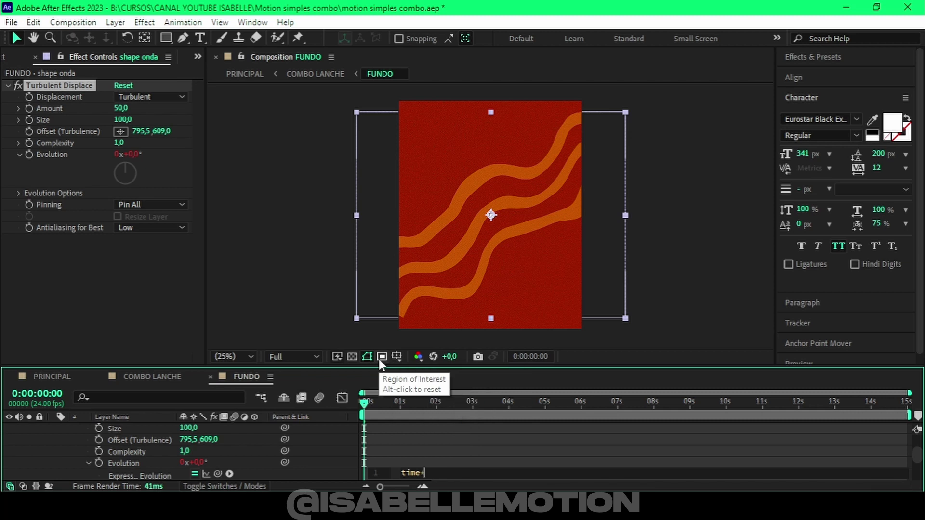
type("100")
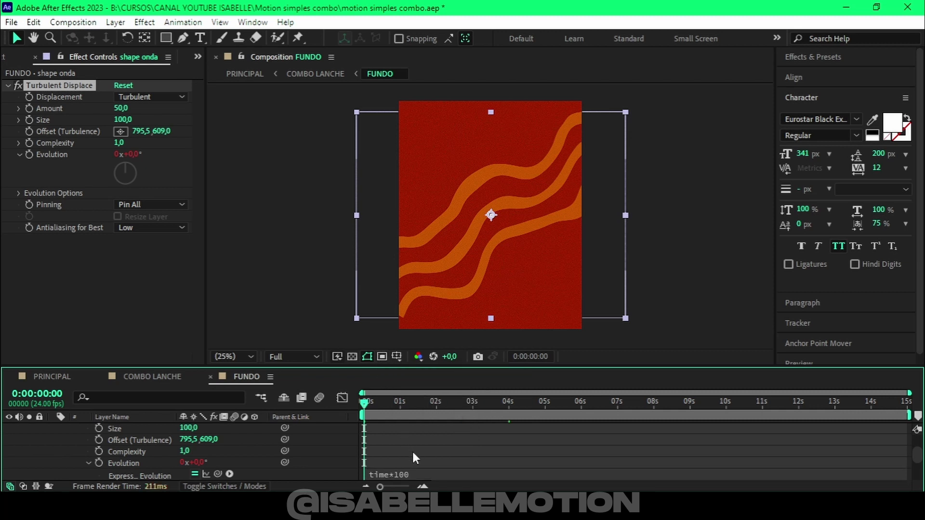
scroll(412, 450, "down", 1)
key("space")
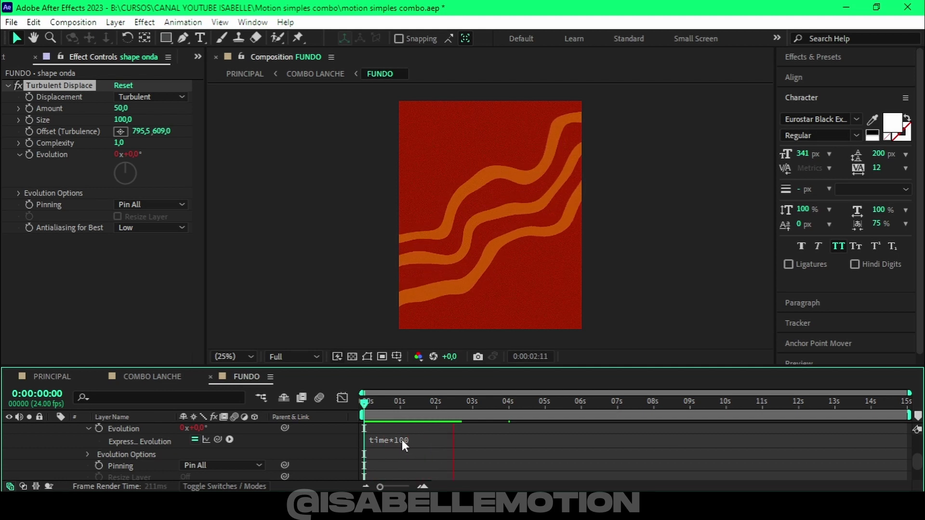
Step: Preview the waves, then close FUNDO and play COMBO LANCHE from frame 0
scroll(408, 456, "down", 3)
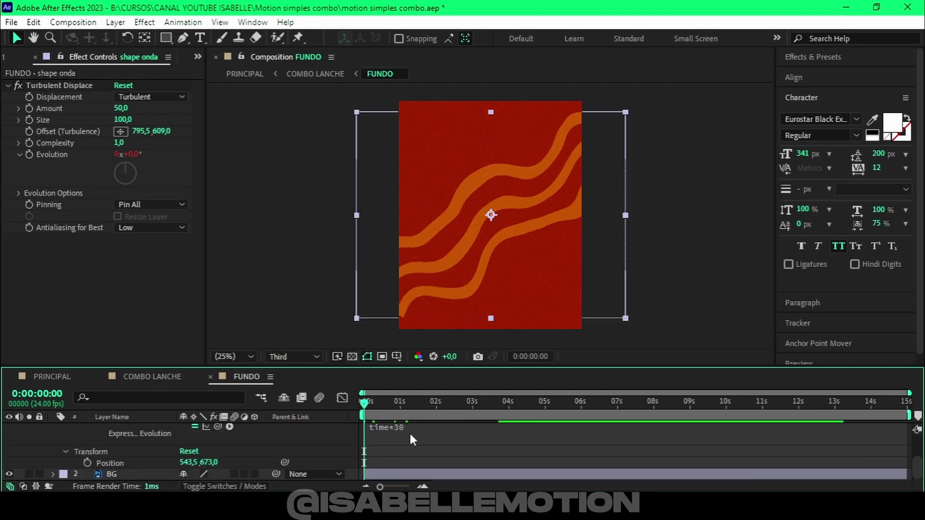
key("space")
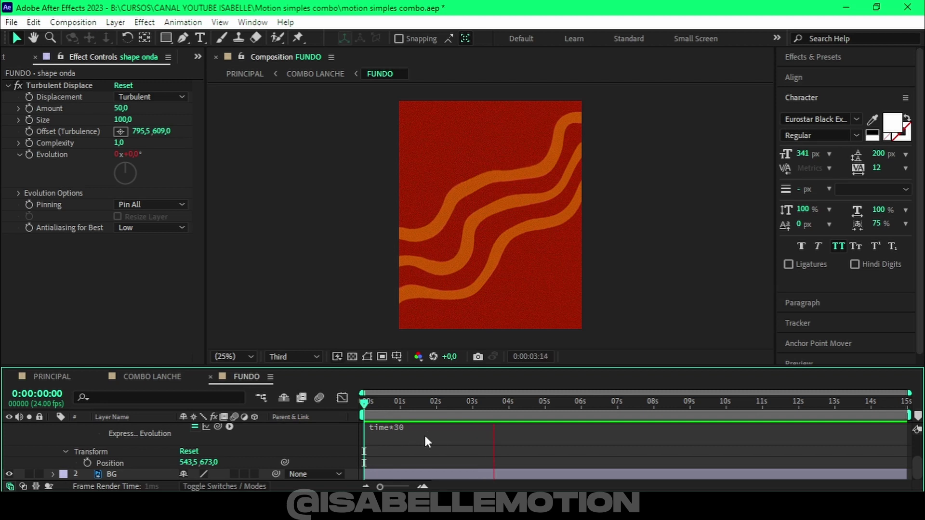
key("space")
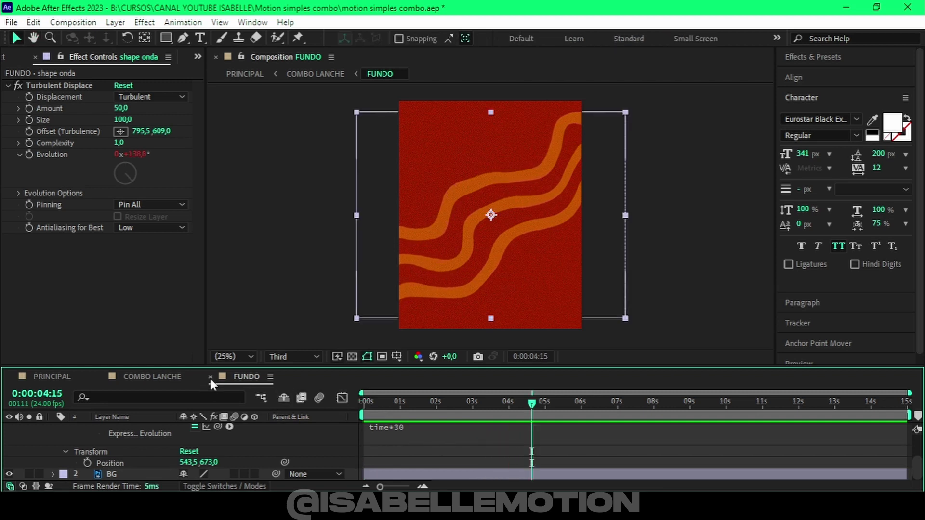
left_click(211, 376)
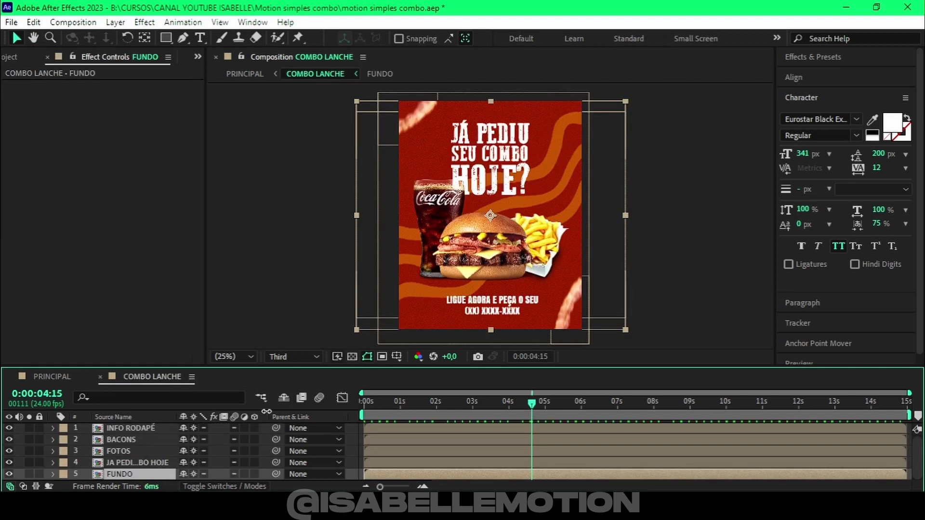
left_click_drag(482, 411, 353, 420)
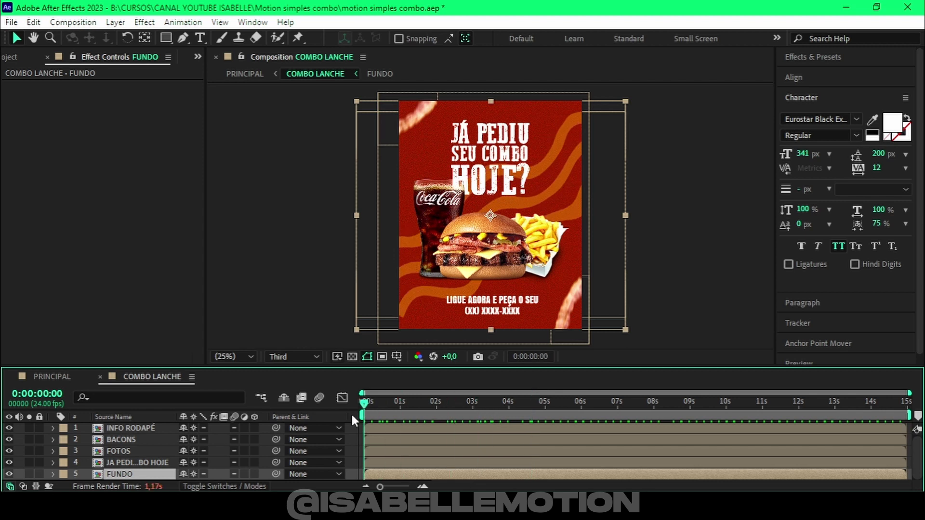
key("space")
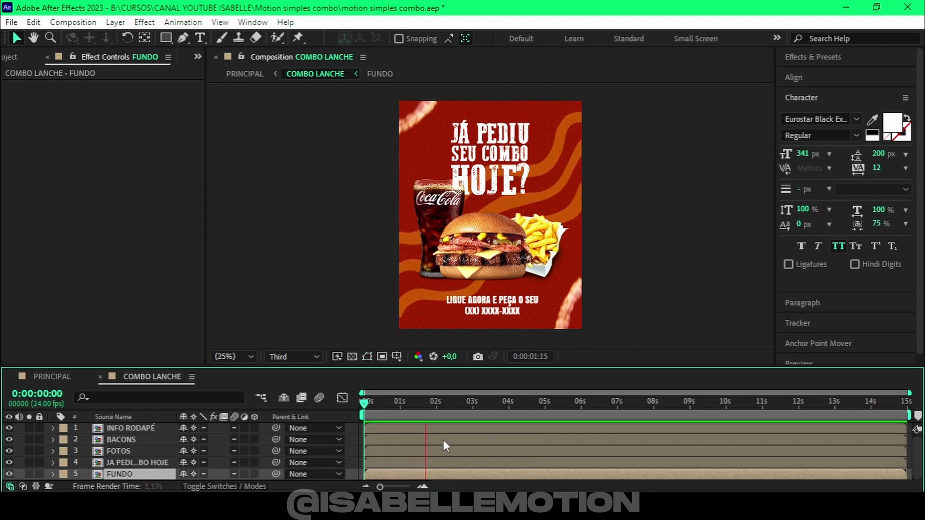
key("space")
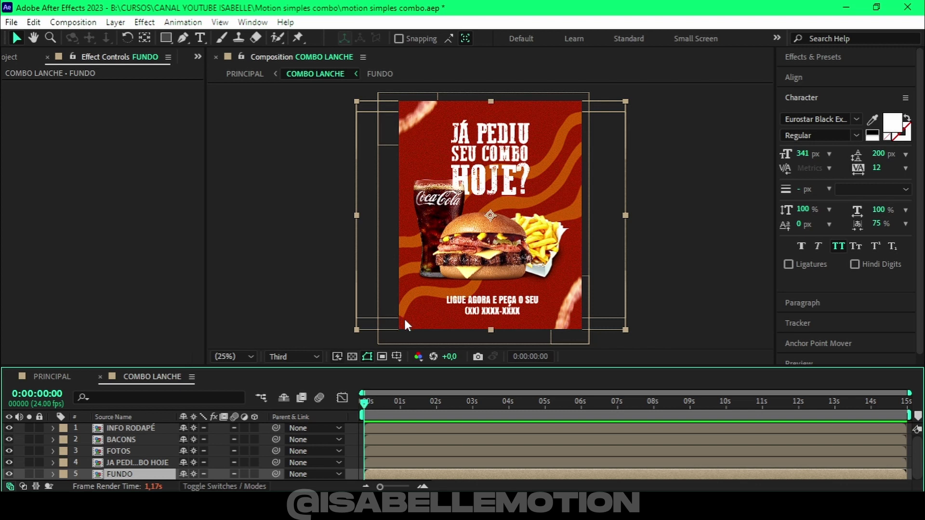
Step: Reopen FUNDO, scale the shape onda layer to 111%, and preview it
double_click(134, 477)
left_click(53, 429)
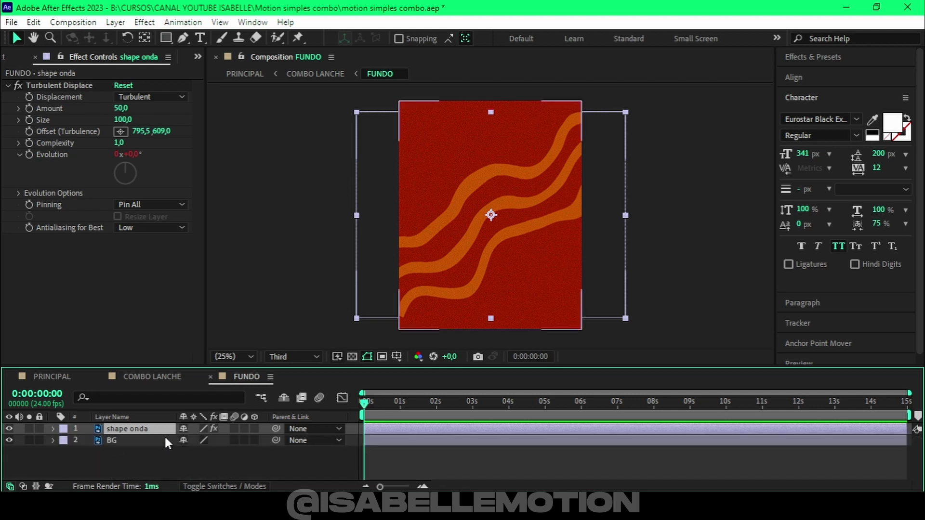
key("s")
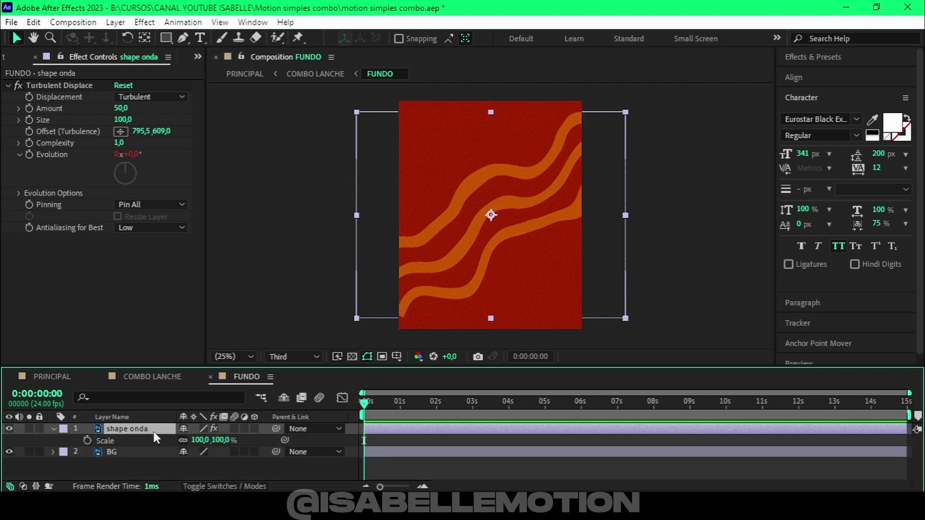
left_click_drag(224, 440, 228, 440)
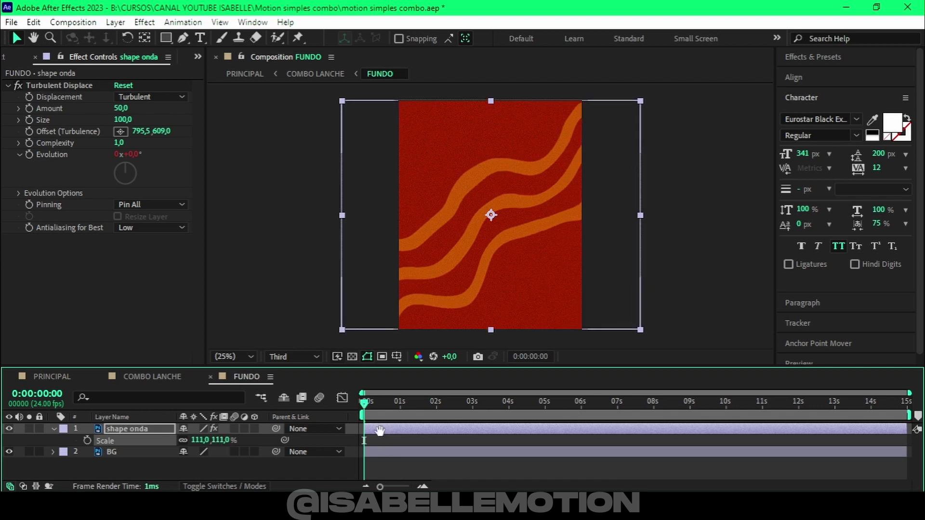
key("space")
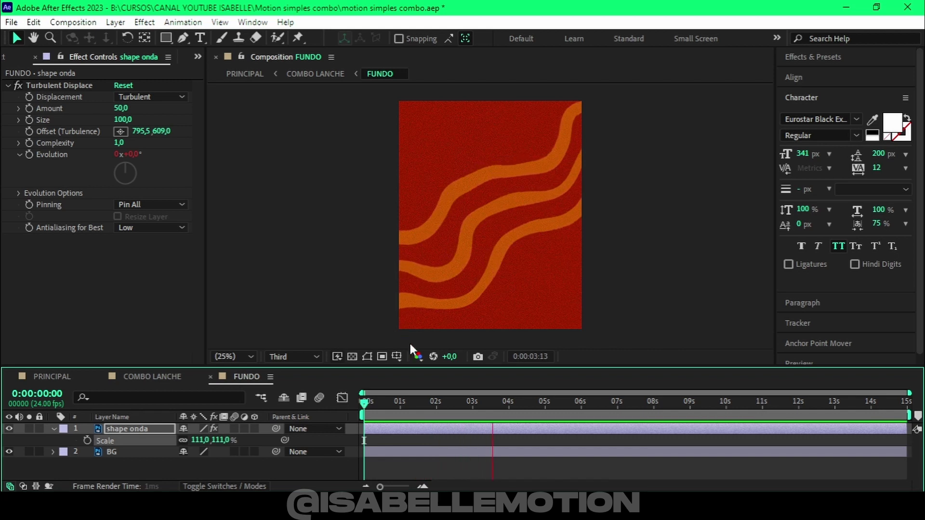
Step: Return to COMBO LANCHE at the first frame and open the JA PEDIU SEU COMBO HOJE precomp
key("ctrl+w")
left_click(158, 464)
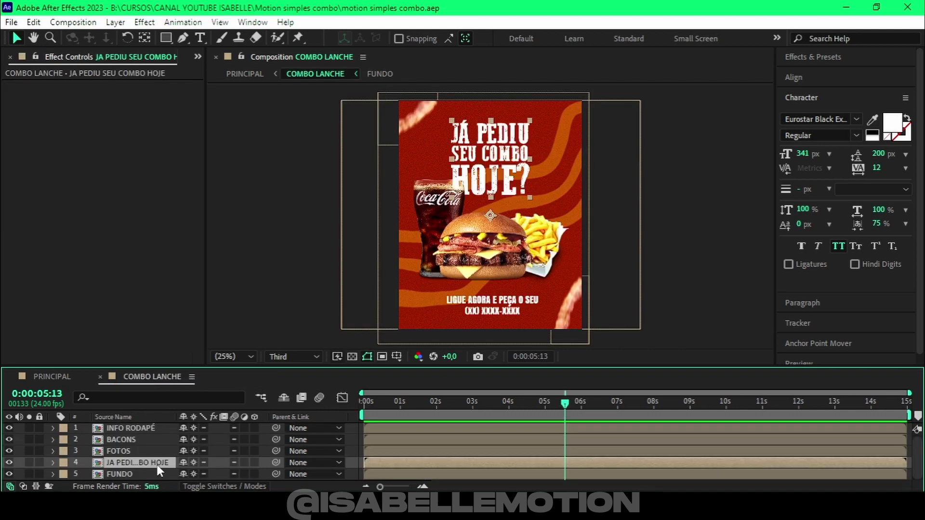
key("ctrl+alt+Home")
key("Home")
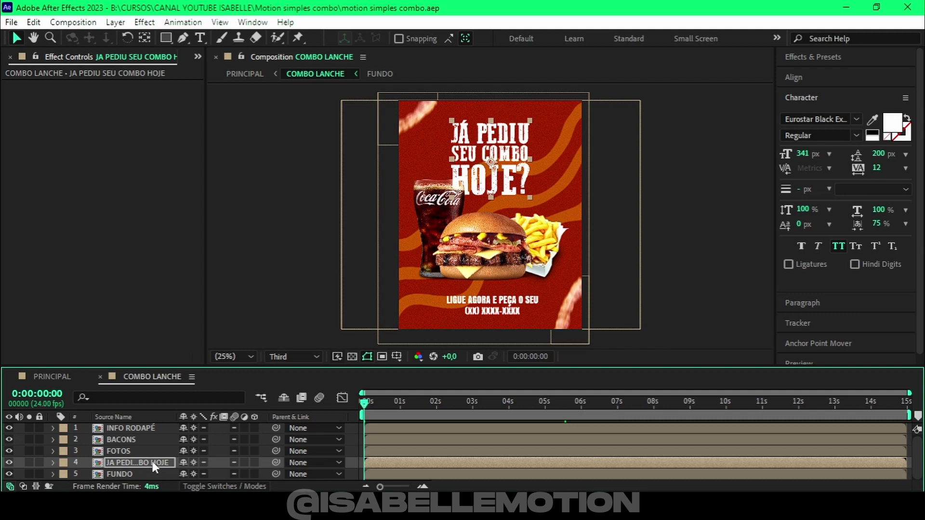
double_click(152, 461)
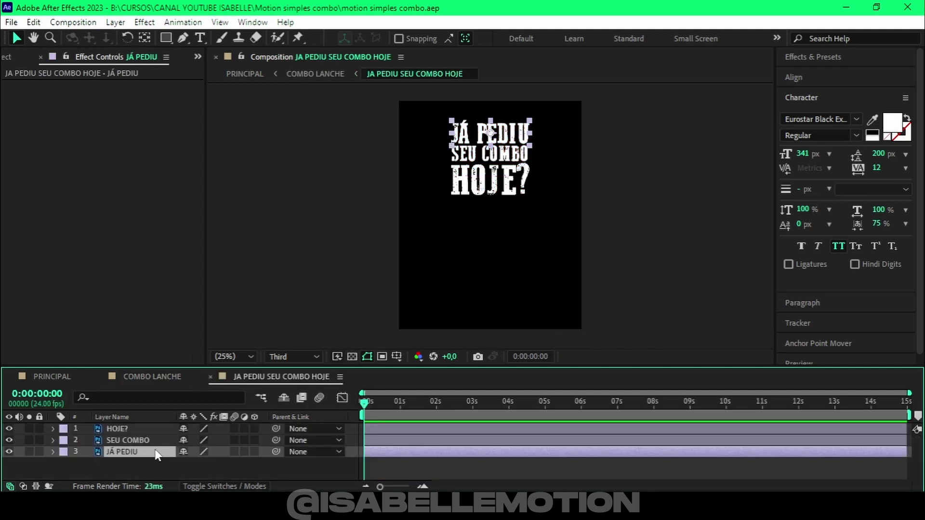
Step: Convert the three headline layers to editable text and expand the Anchor Point Mover panel
left_click(151, 429, "shift")
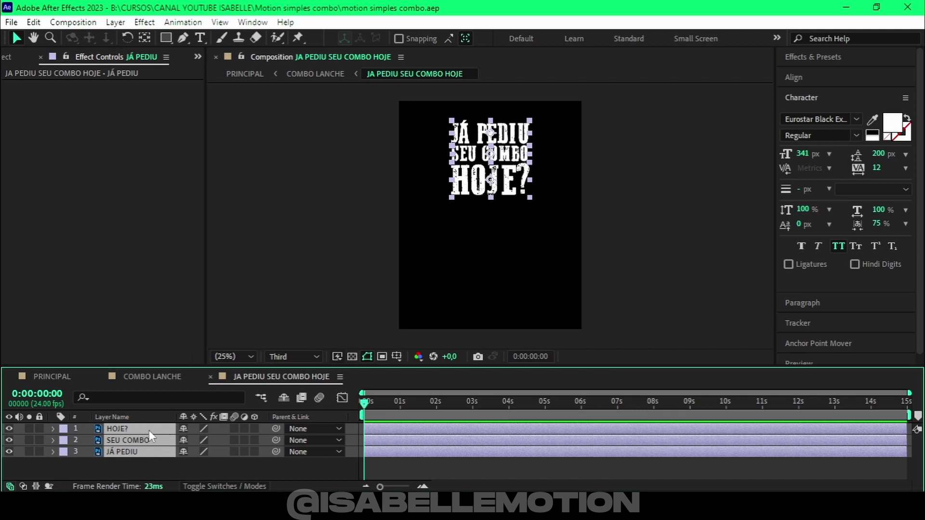
right_click(150, 430)
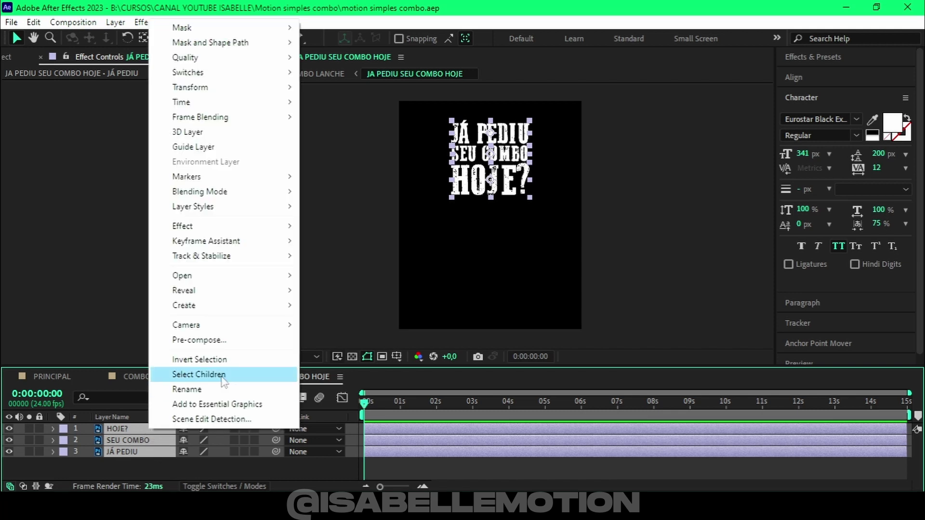
mouse_move(239, 309)
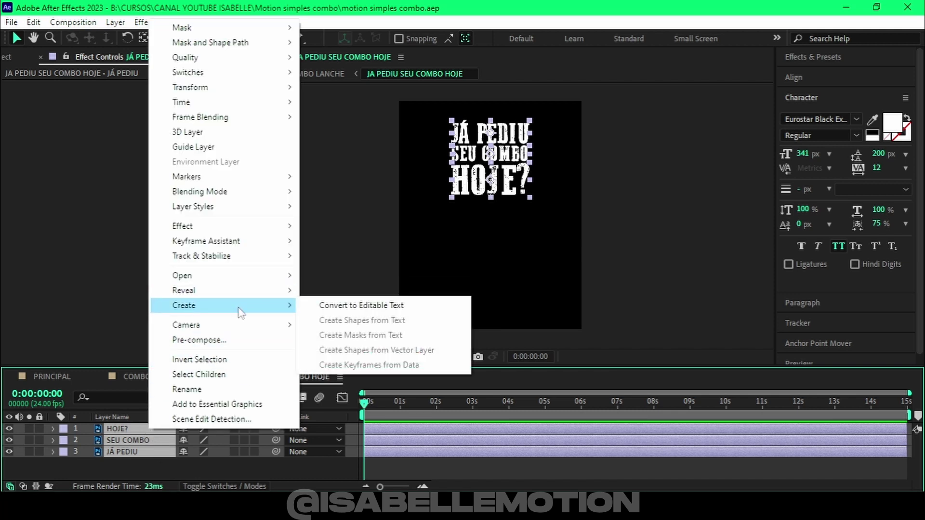
left_click(354, 311)
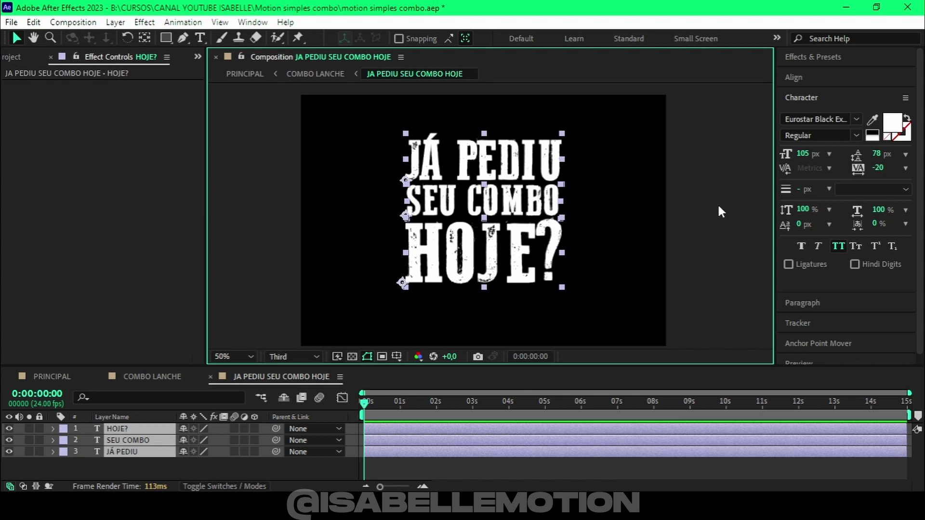
scroll(796, 317, "down", 1)
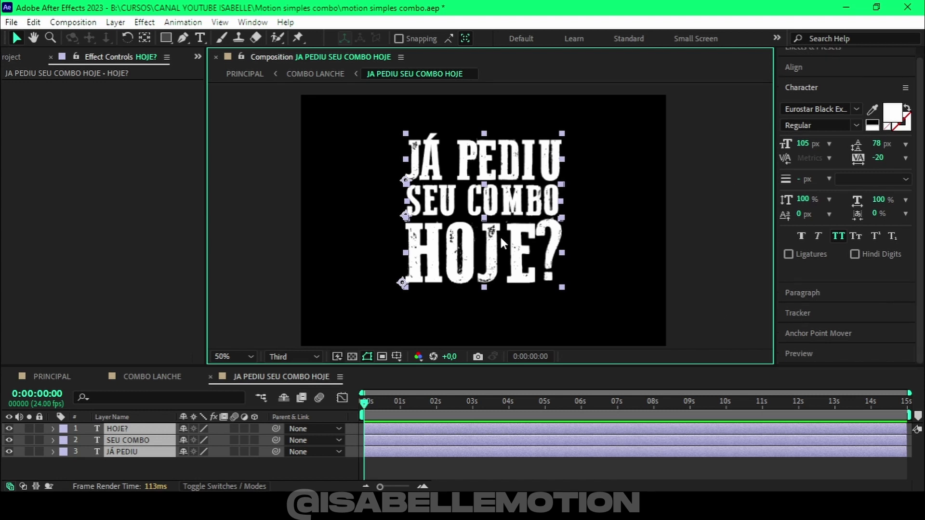
left_click(810, 334)
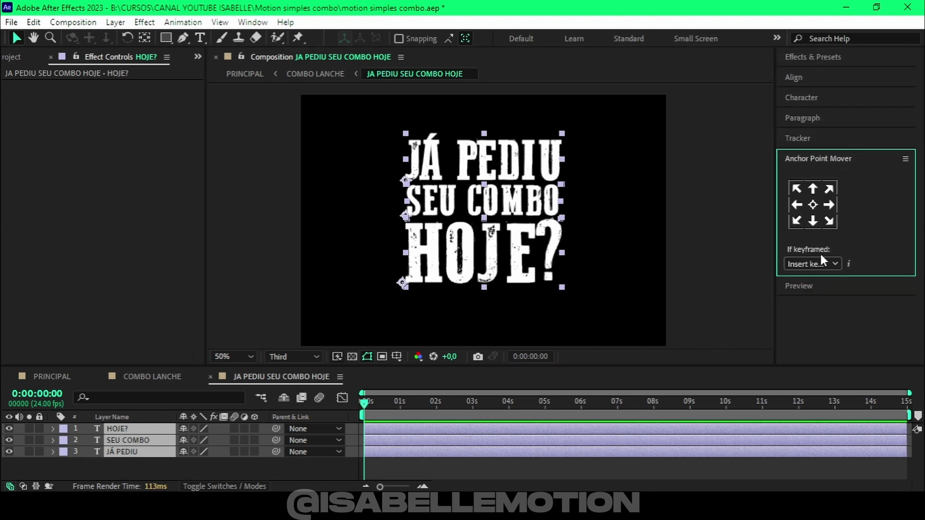
Step: Center the JÁ PEDIU, SEU COMBO and HOJE? anchor points and zoom the view to 50%
left_click(816, 205)
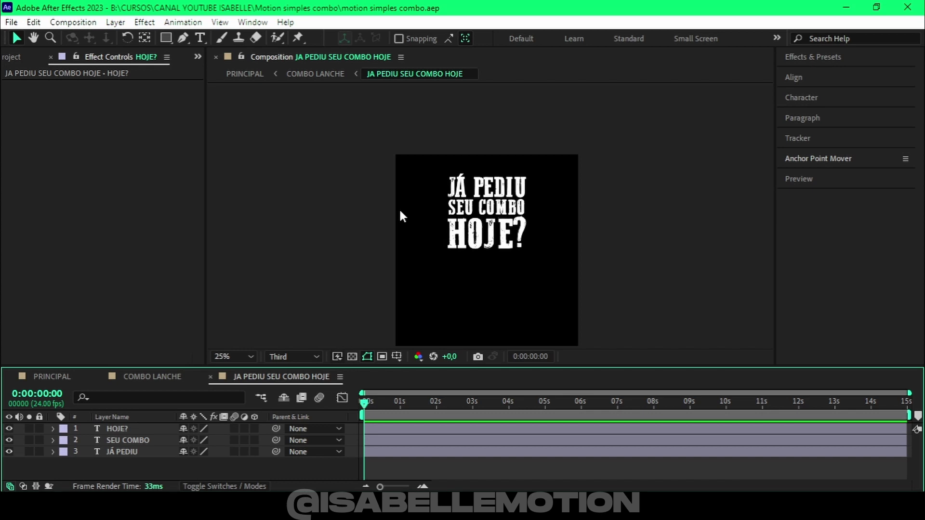
key("period")
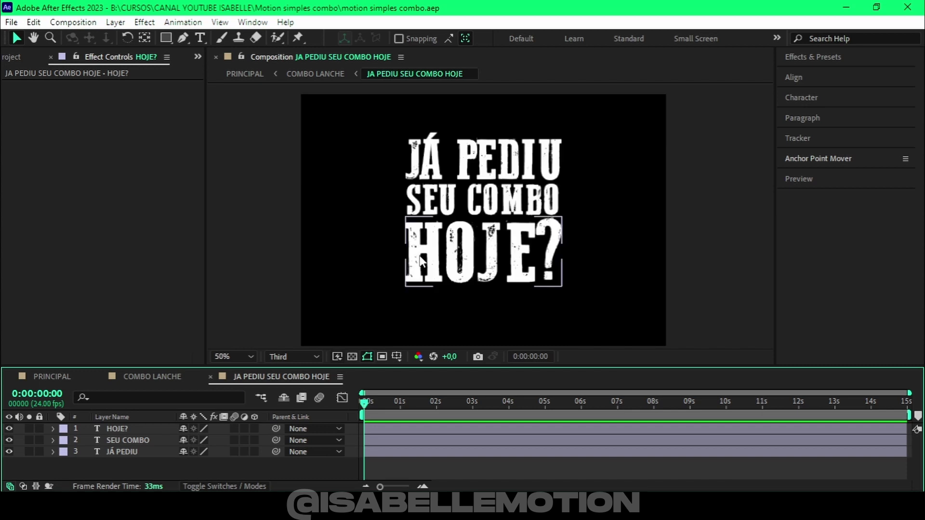
left_click(153, 467)
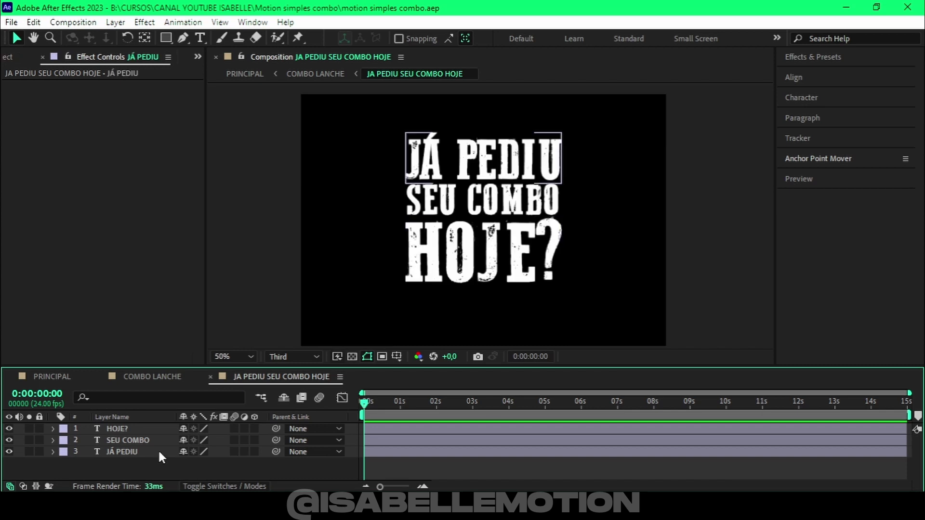
Step: Apply Animation Composer's Overshoot Scale & Tracking Characters intro, Bottom variant, to the JÁ PEDIU layer
left_click(132, 451)
left_click(252, 22)
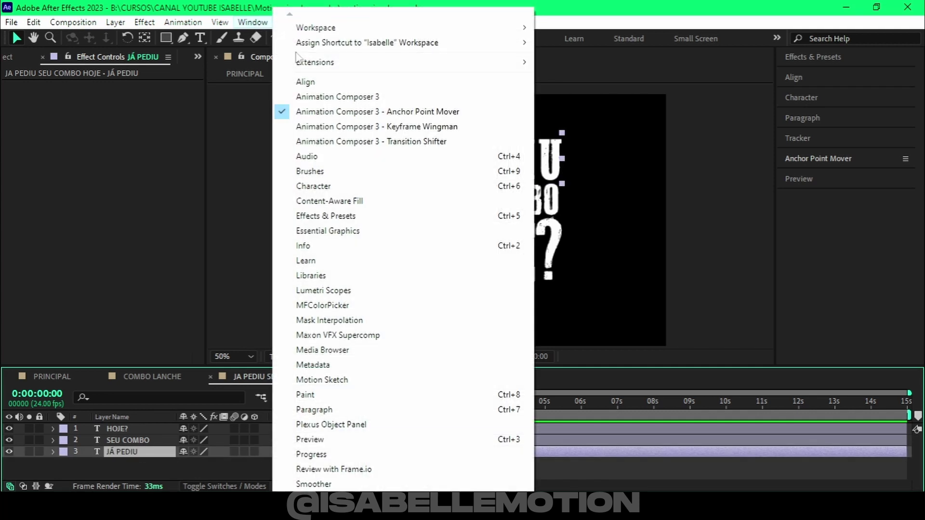
left_click(393, 96)
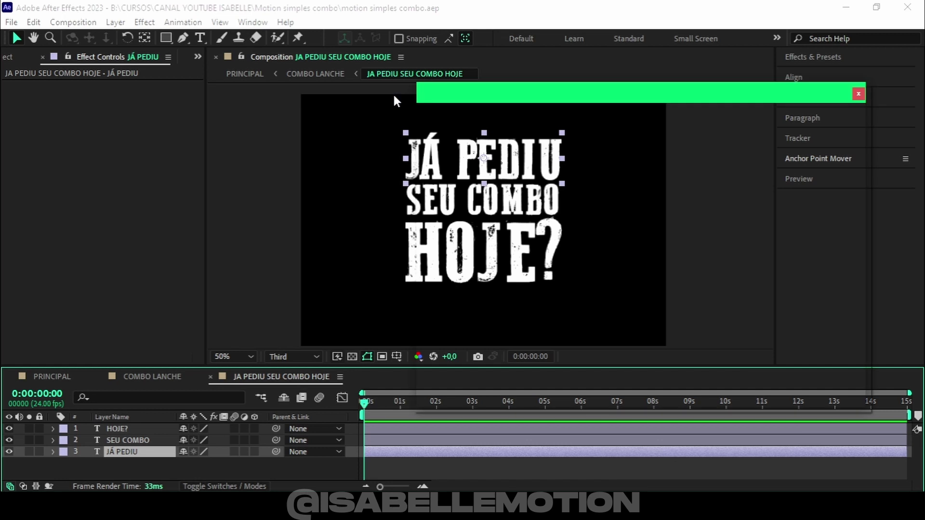
left_click(436, 190)
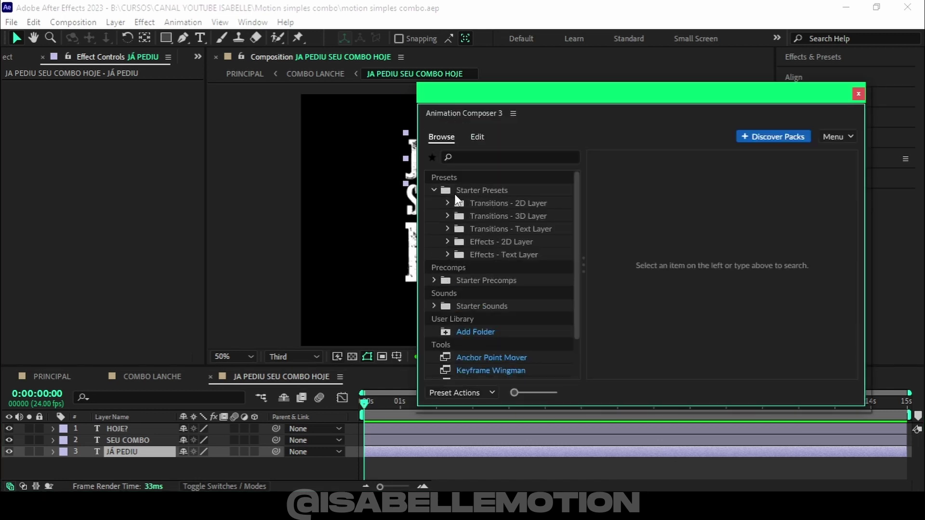
left_click(435, 191)
left_click(475, 190)
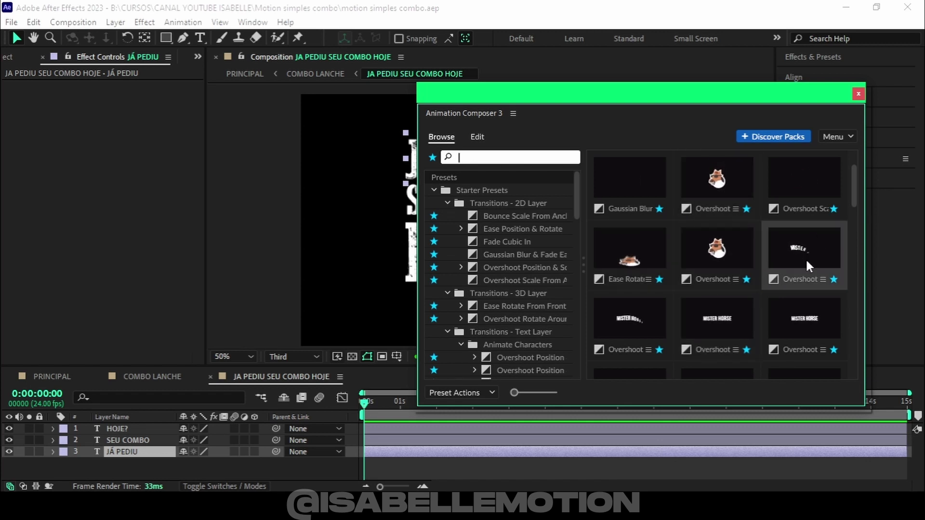
scroll(791, 289, "down", 1)
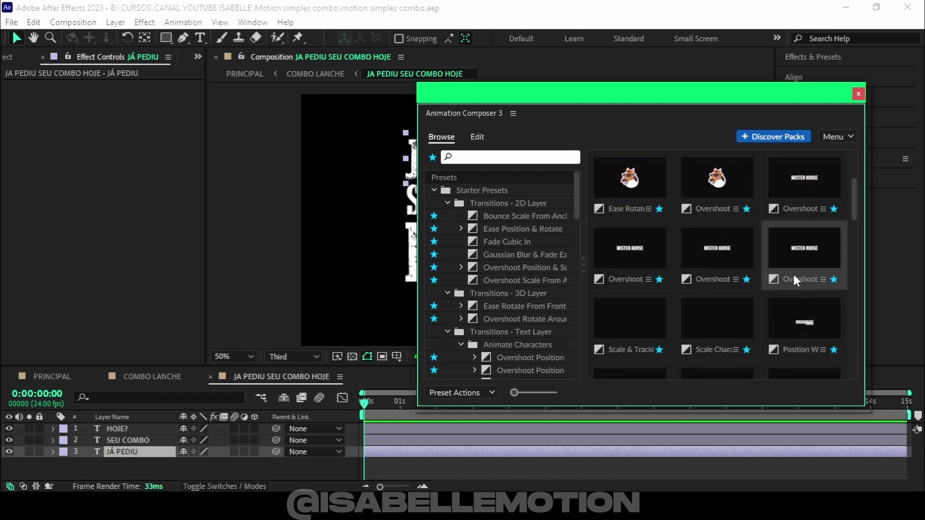
left_click(708, 303)
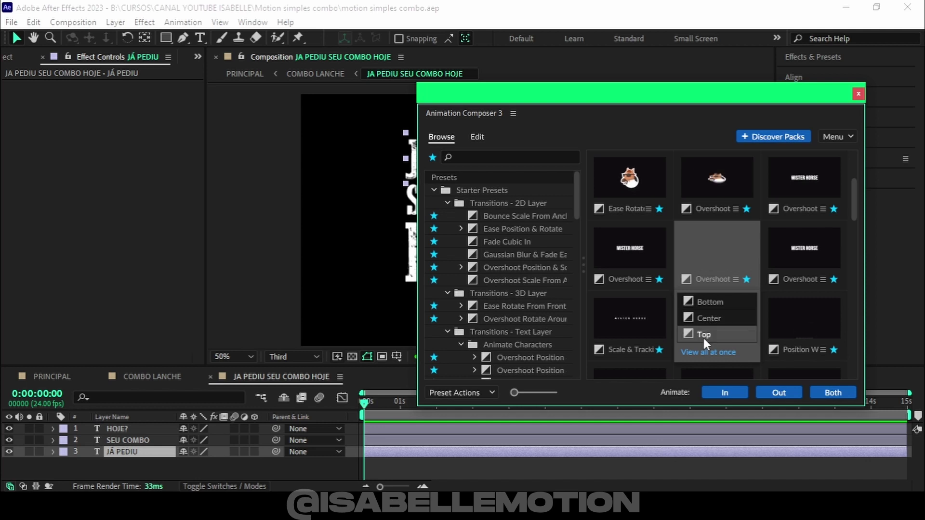
left_click(703, 299)
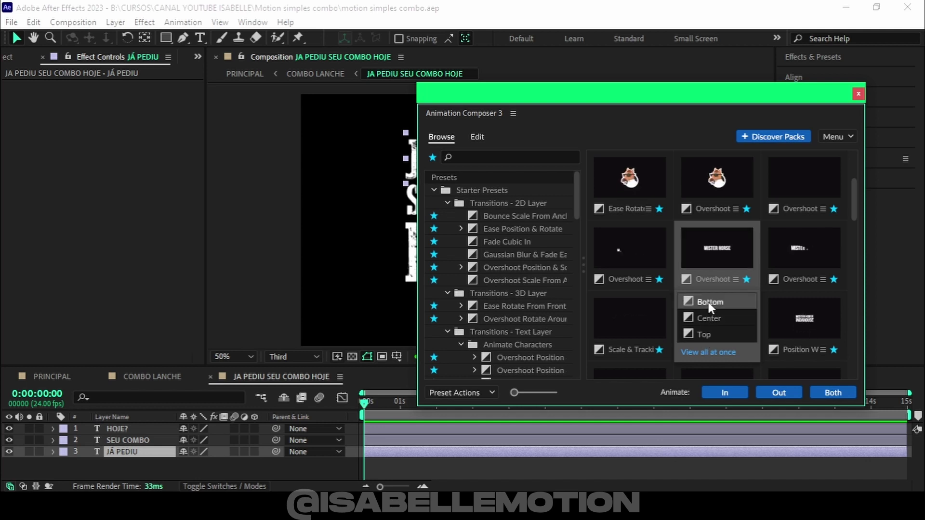
left_click(725, 393)
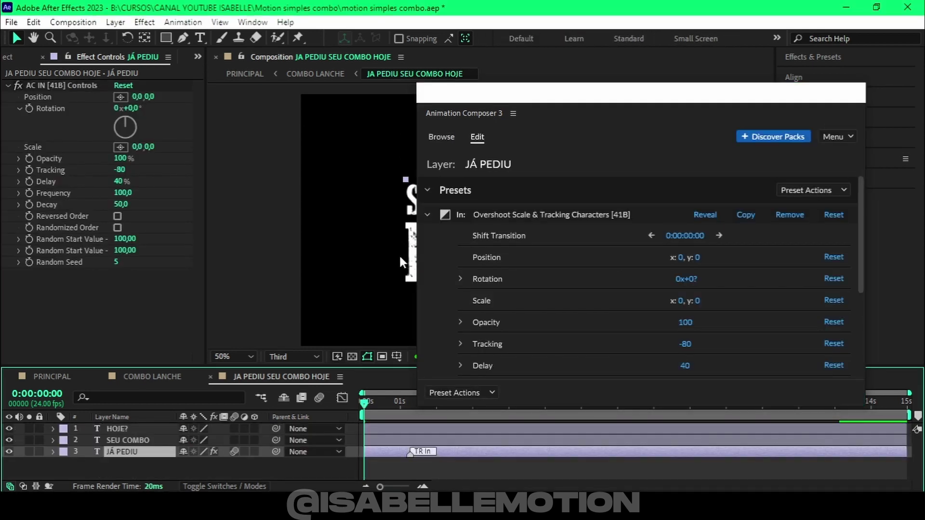
Step: Move the preset panel aside and preview JÁ PEDIU's entrance, scrubbing back to about 0:00:01:01
left_click_drag(464, 101, 756, 92)
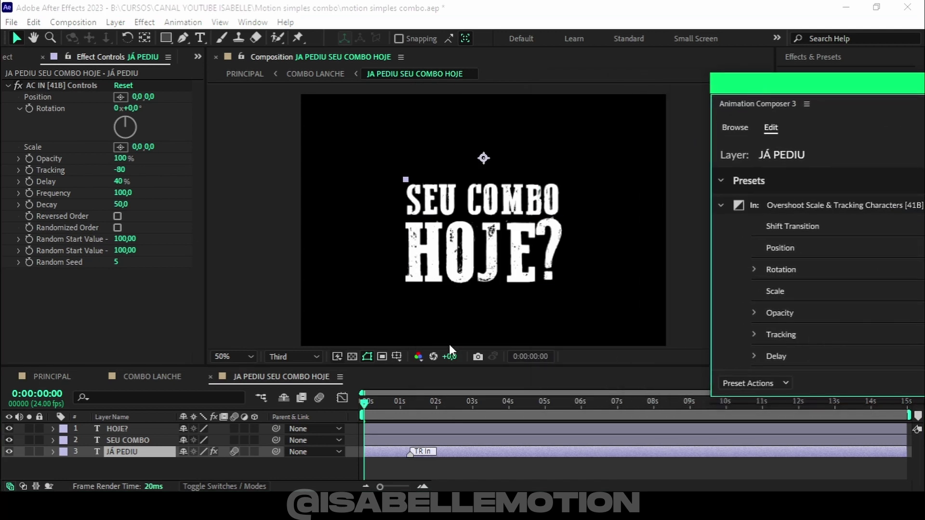
left_click(395, 406)
key("space")
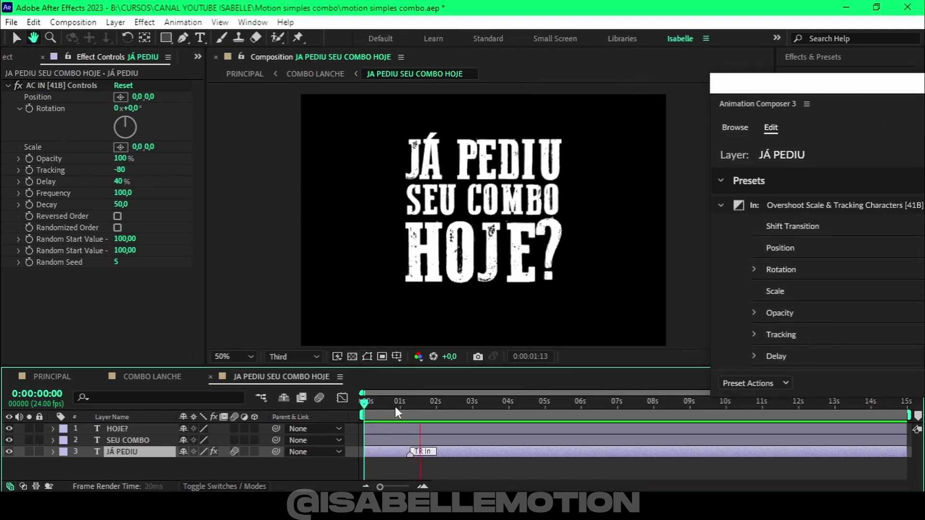
key("space")
key("space")
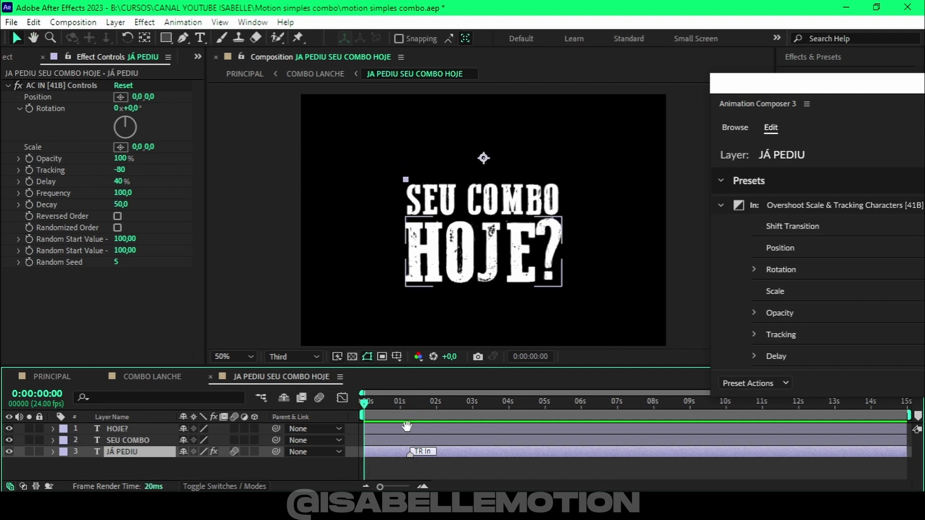
key("space")
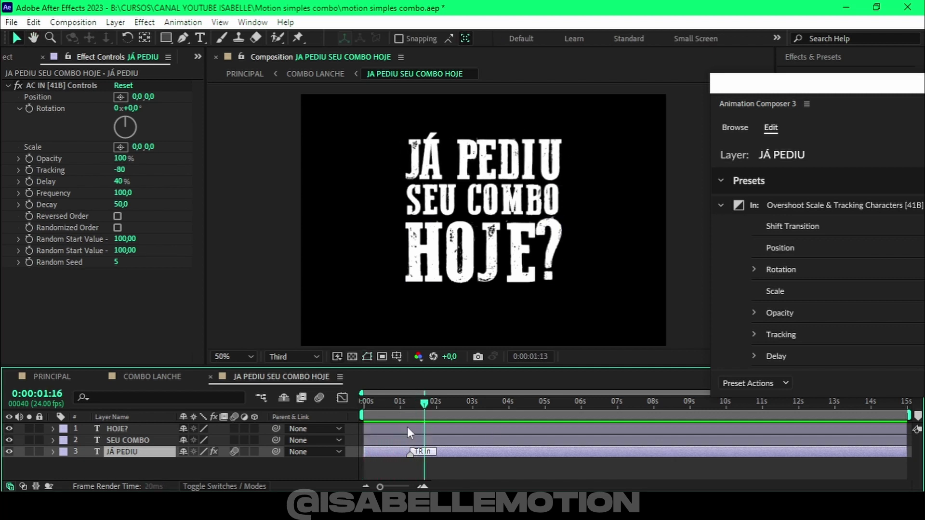
left_click_drag(422, 405, 409, 407)
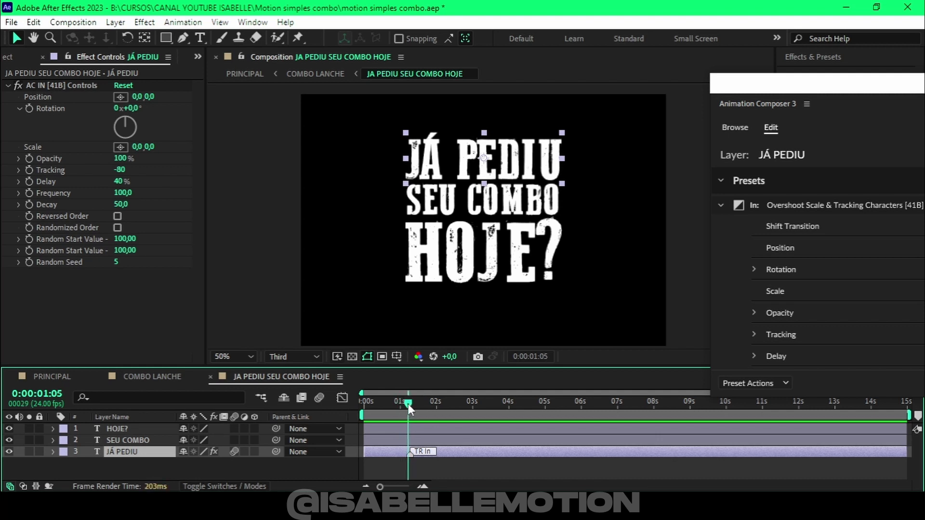
left_click_drag(410, 404, 398, 408)
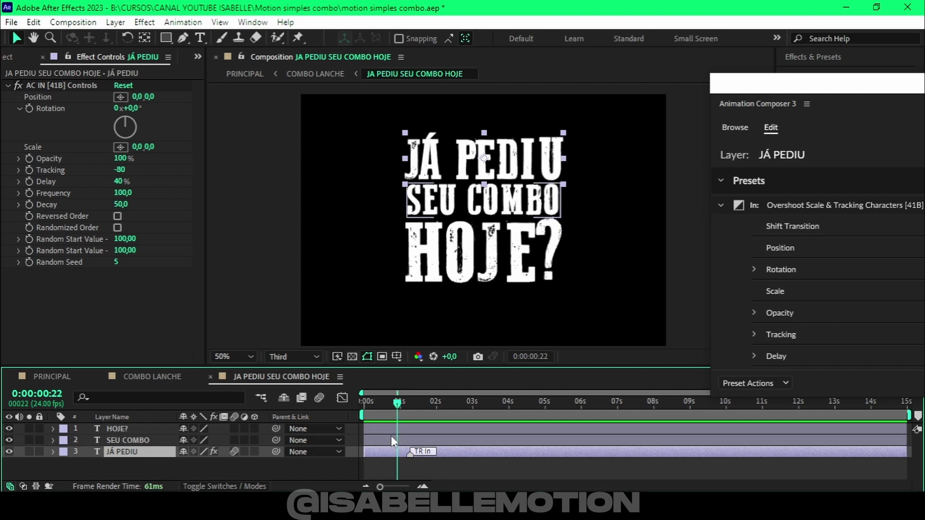
Step: Shift the SEU COMBO and HOJE? layer bars to start at 0:00:00:22
left_click(135, 429)
left_click(128, 440, "shift")
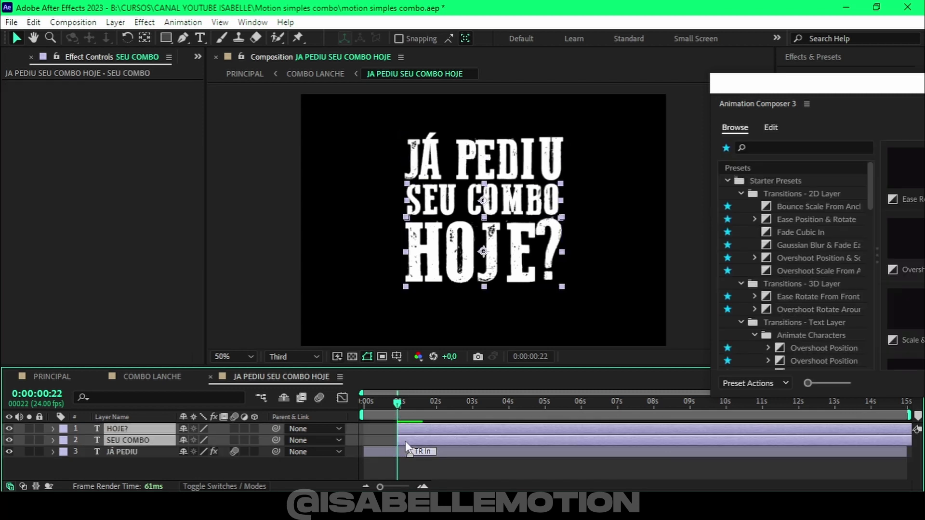
left_click_drag(369, 441, 394, 440)
left_click(383, 444)
left_click(427, 453)
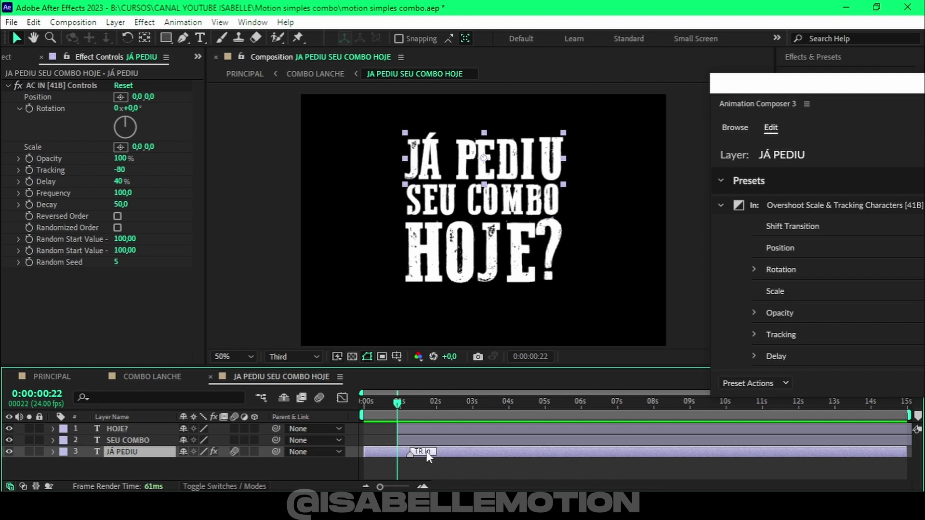
Step: Copy JÁ PEDIU's Overshoot entrance preset through Animation Composer's preset actions
left_click(747, 382)
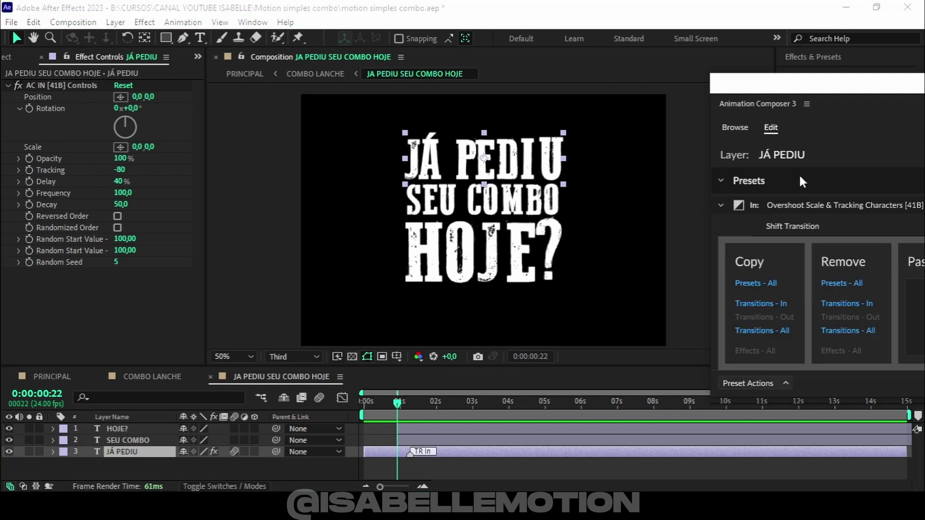
left_click(822, 93)
left_click_drag(750, 86, 750, 87)
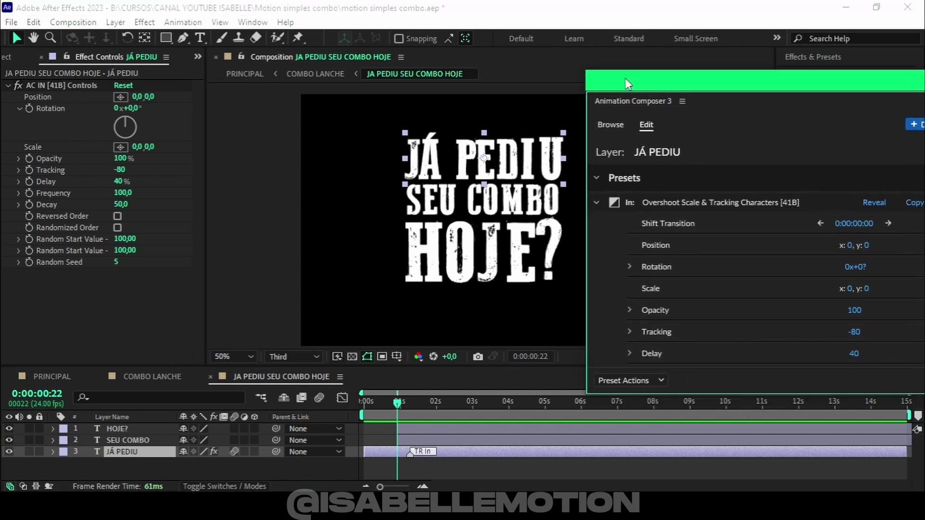
left_click(616, 379)
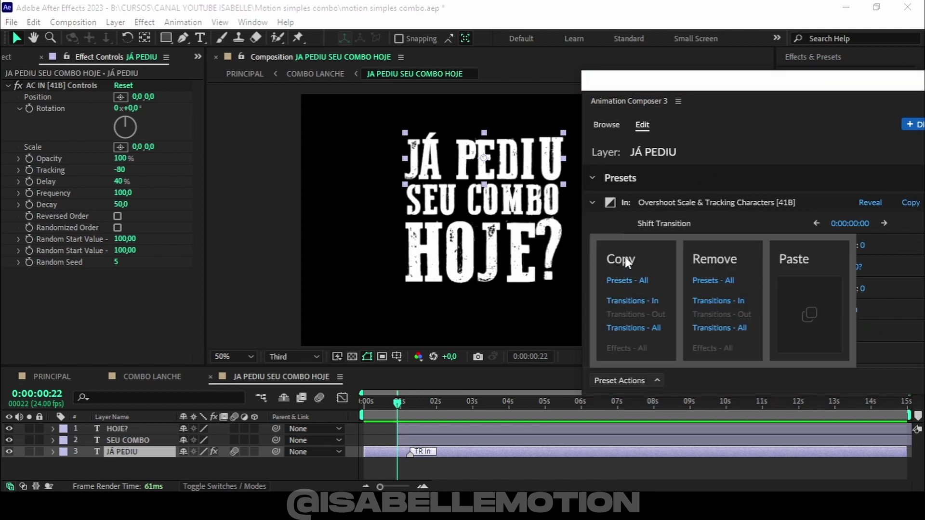
left_click(628, 281)
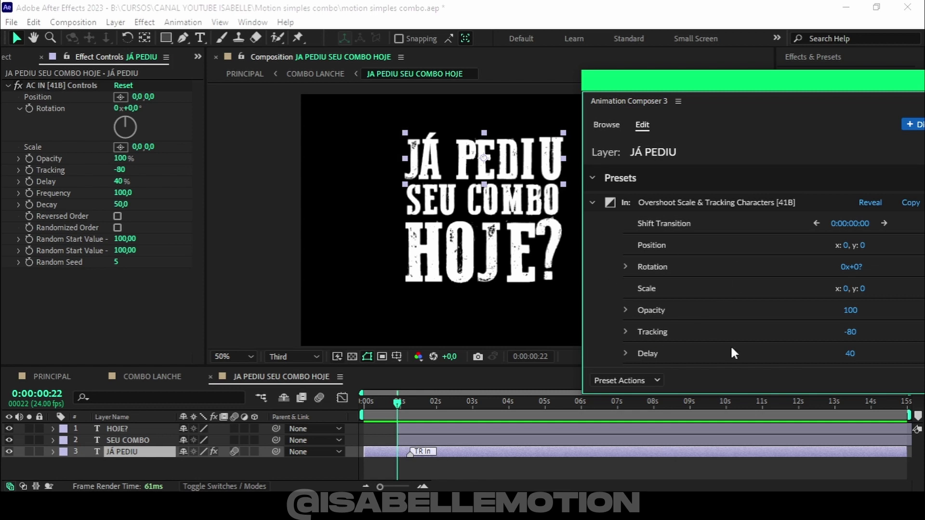
Step: Paste the copied Overshoot entrance preset onto the SEU COMBO layer
left_click(417, 439)
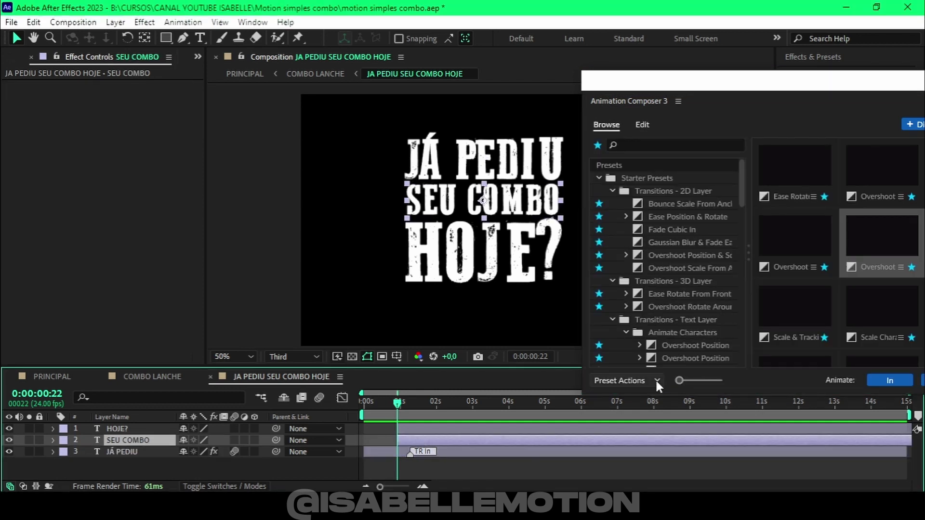
left_click(650, 377)
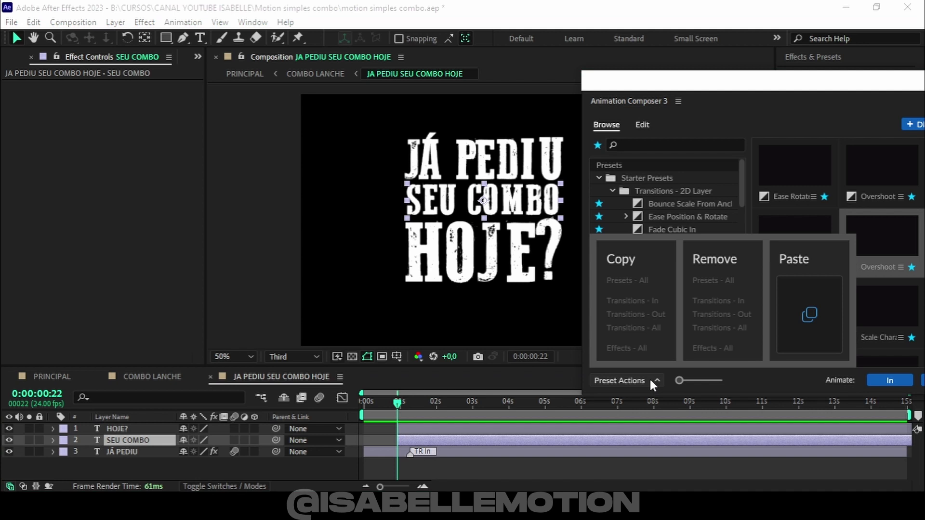
left_click(808, 314)
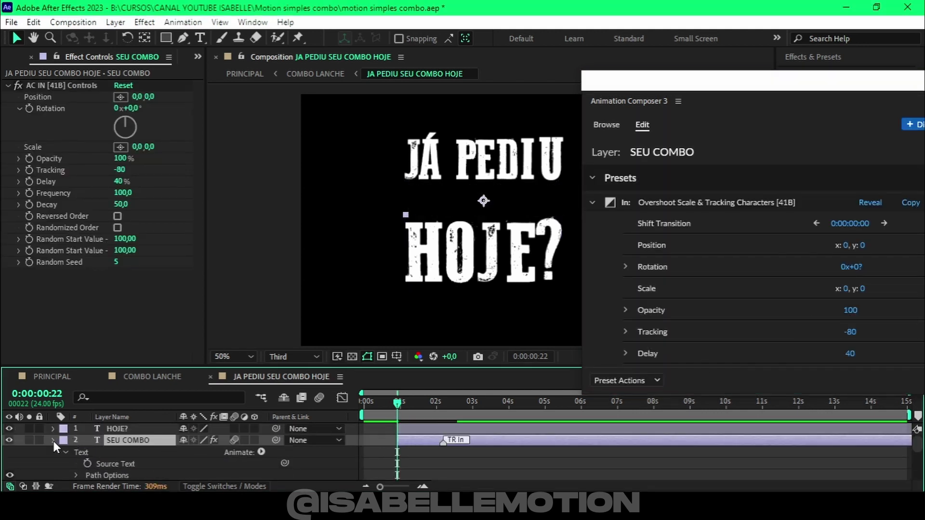
left_click(53, 442)
Step: Preview the text entrances from the start, scrubbing through to 0:00:02:00
left_click(359, 408)
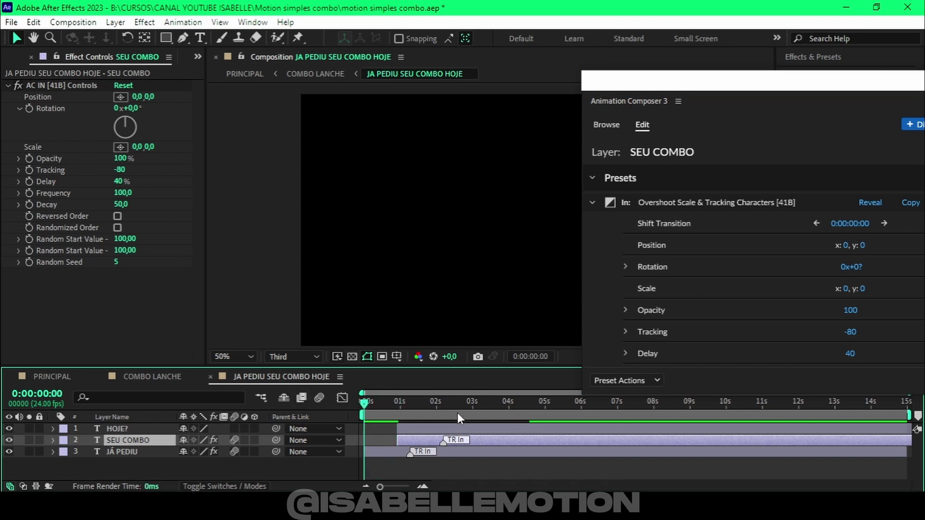
key("space")
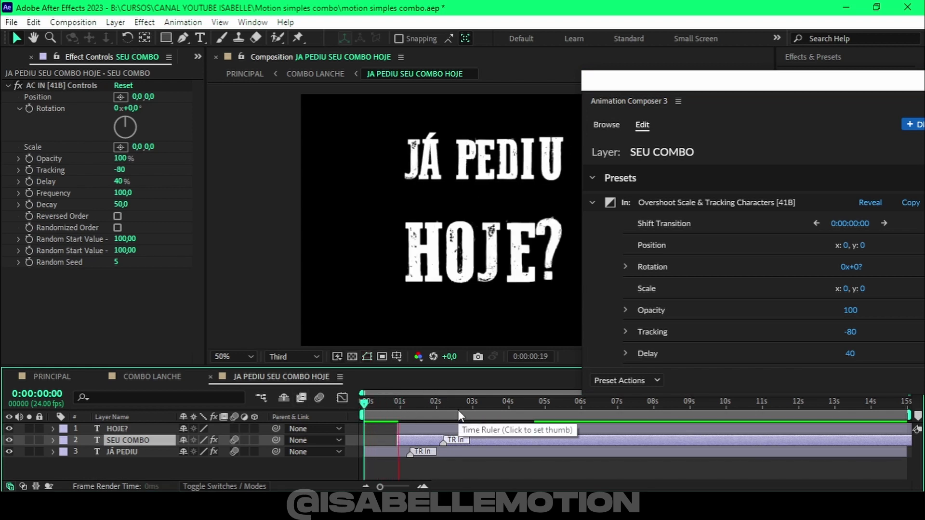
left_click(417, 402)
left_click(359, 407)
key("space")
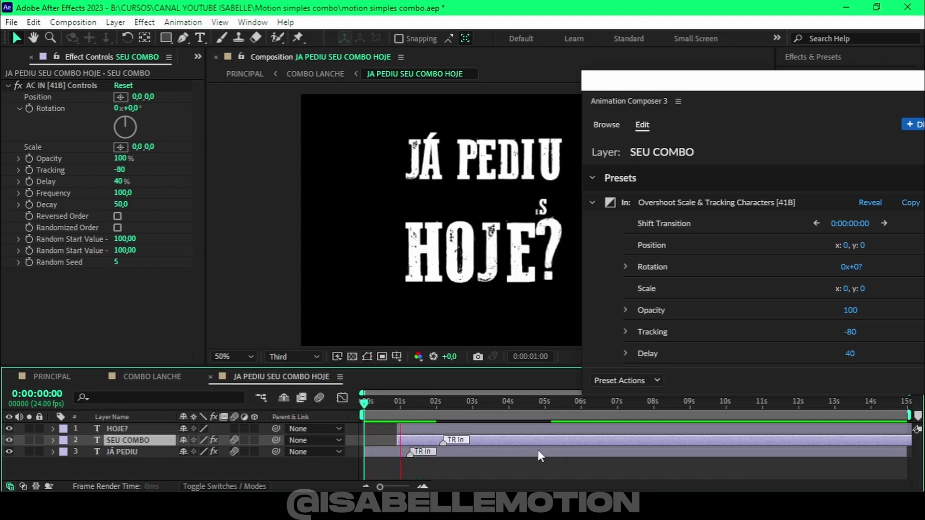
left_click_drag(444, 405, 436, 404)
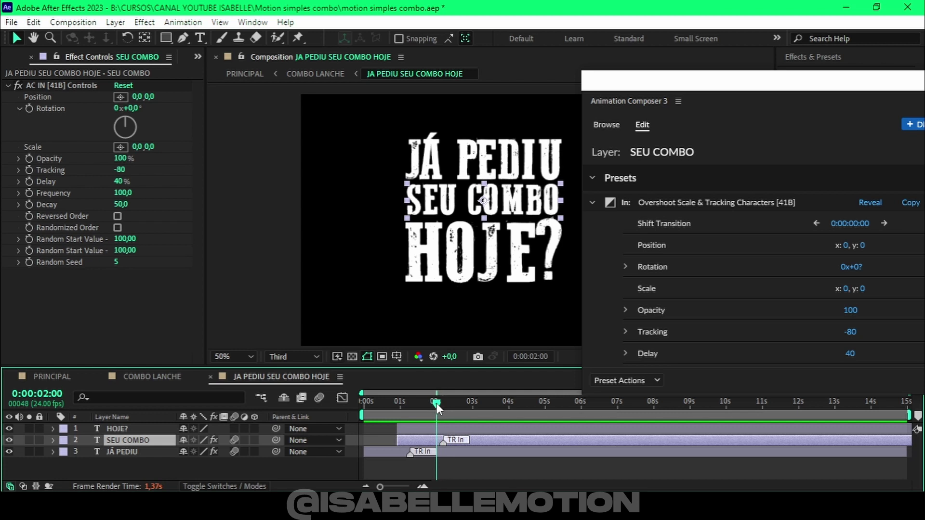
left_click(454, 429)
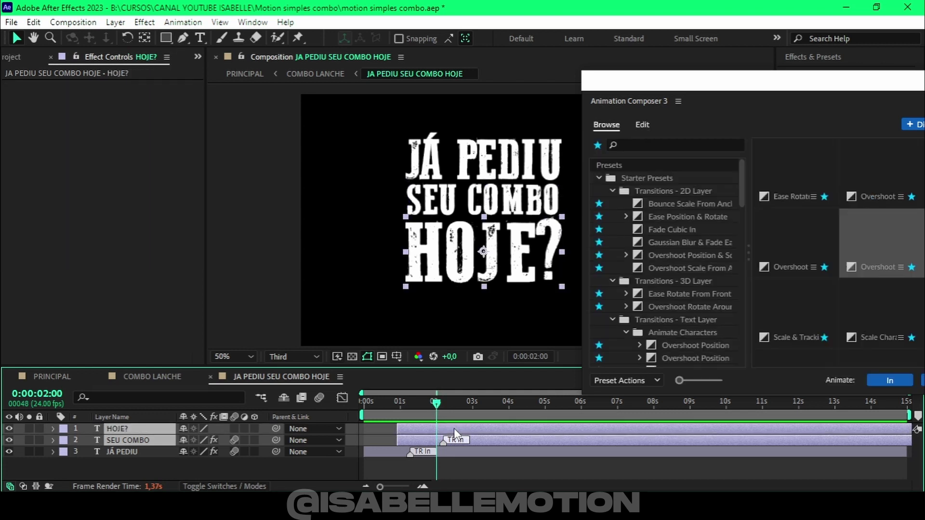
Step: Paste the copied Overshoot entrance preset onto the HOJE? layer
left_click(383, 438)
left_click(405, 431)
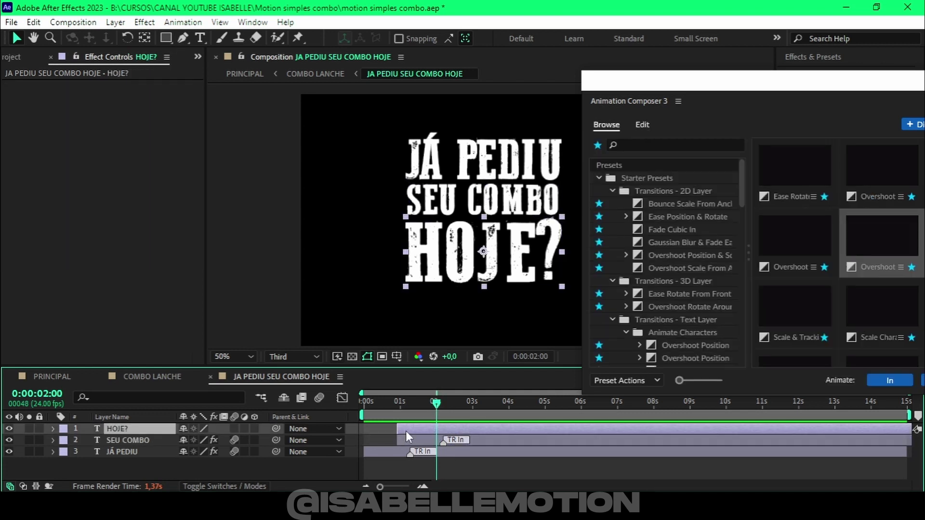
left_click(609, 378)
left_click(813, 313)
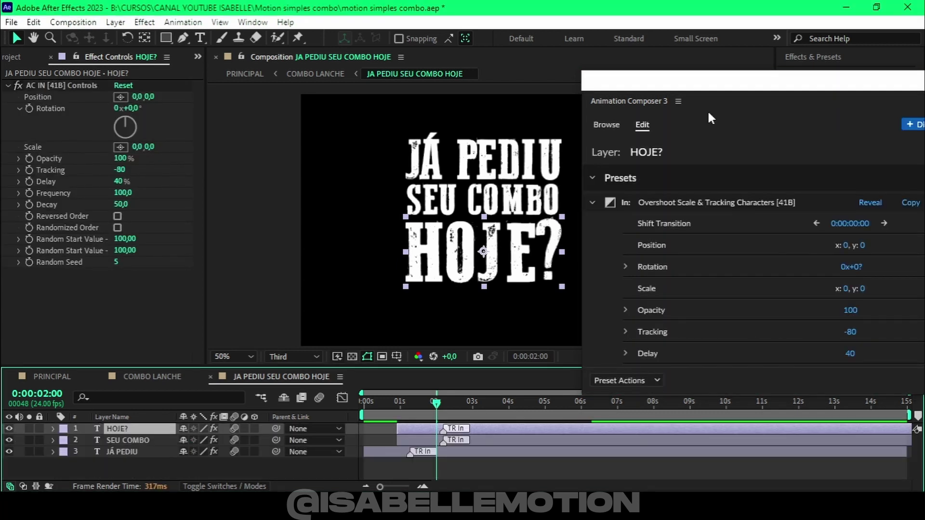
Step: Delay HOJE? to start after SEU COMBO, fine-tune its start, and preview the title animation
left_click_drag(694, 86, 737, 93)
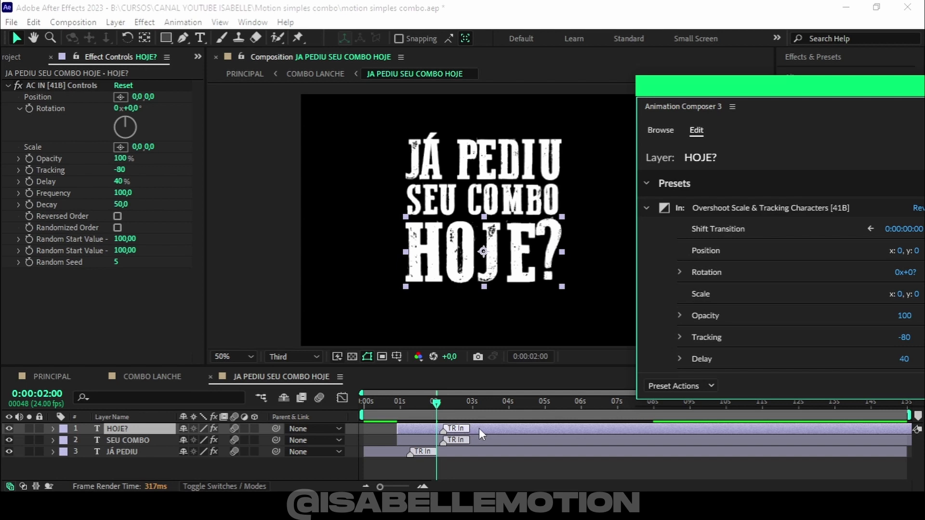
left_click_drag(479, 429, 516, 428)
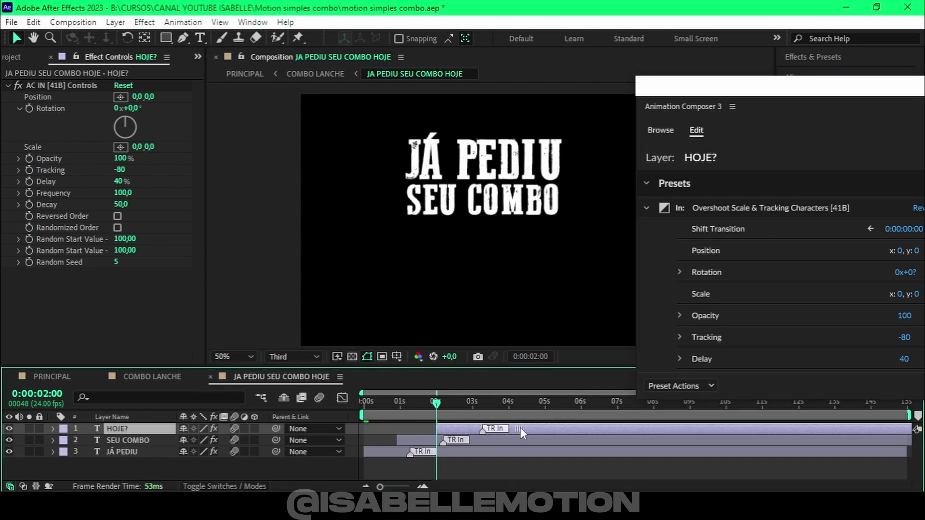
left_click_drag(434, 401, 326, 409)
key("space")
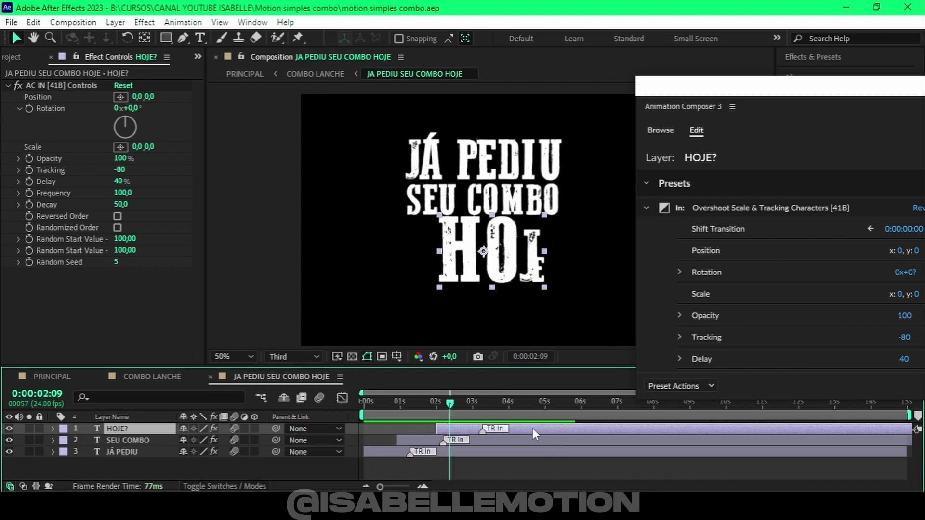
left_click_drag(533, 429, 530, 429)
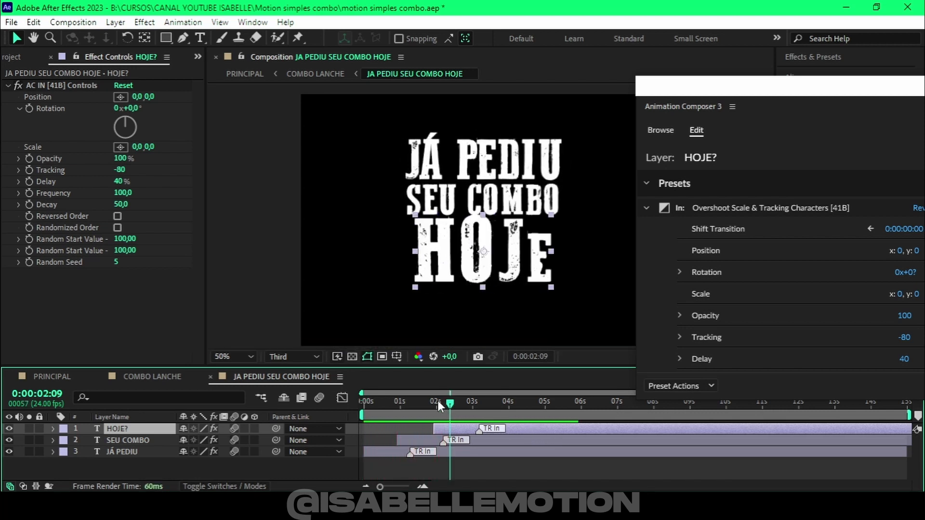
left_click_drag(437, 400, 359, 402)
key("space")
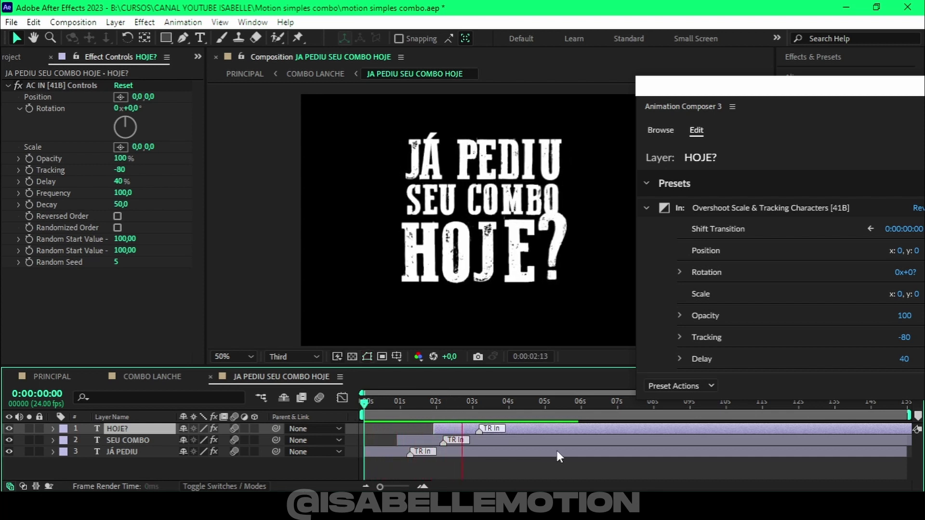
key("space")
key("space")
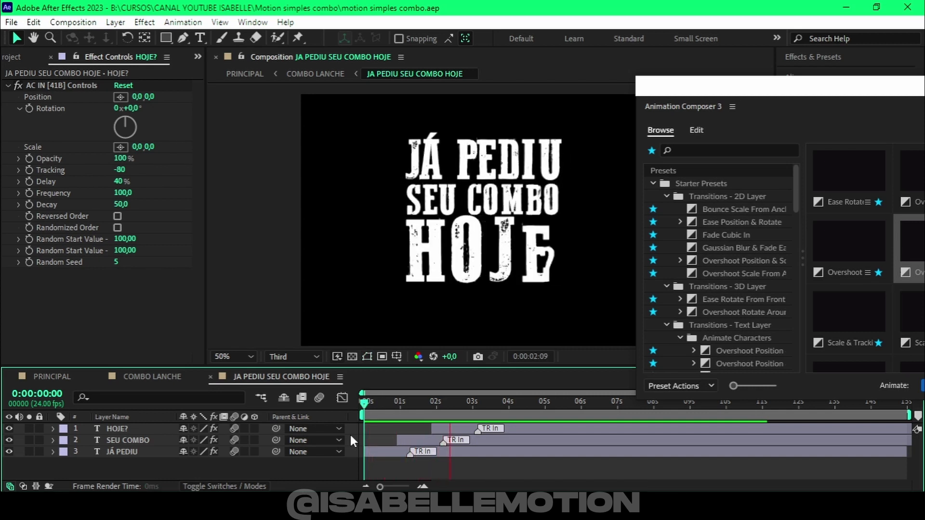
key("space")
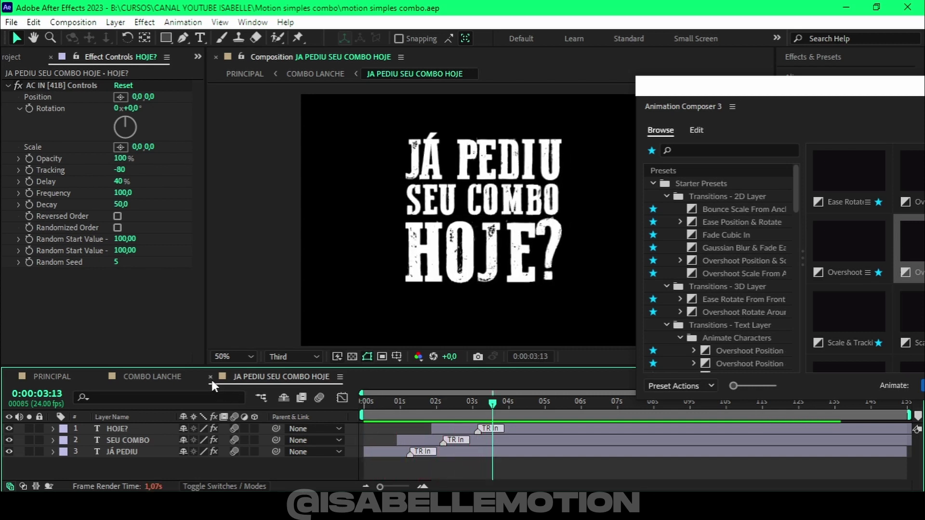
Step: Close the JA PEDIU SEU COMBO HOJE composition and preview the title inside COMBO LANCHE
left_click(211, 377)
left_click_drag(453, 402, 351, 414)
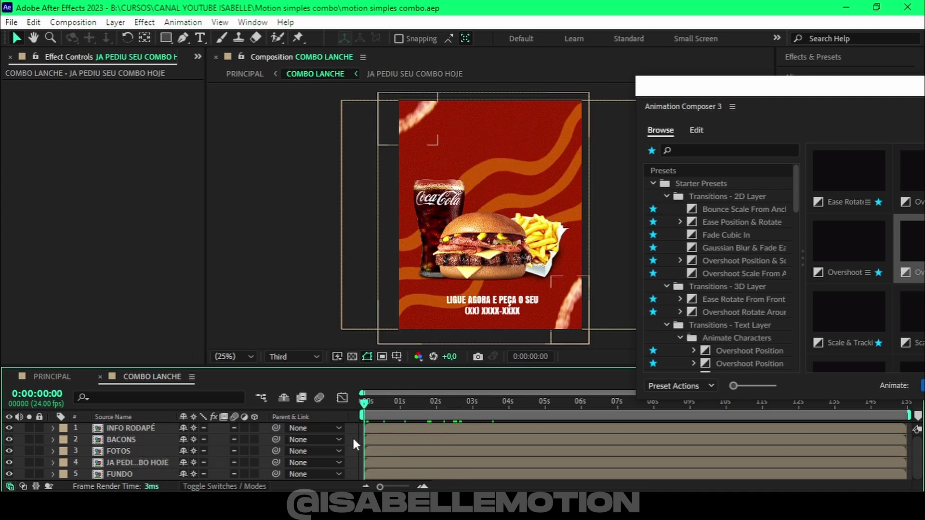
key("ctrl+shift+h")
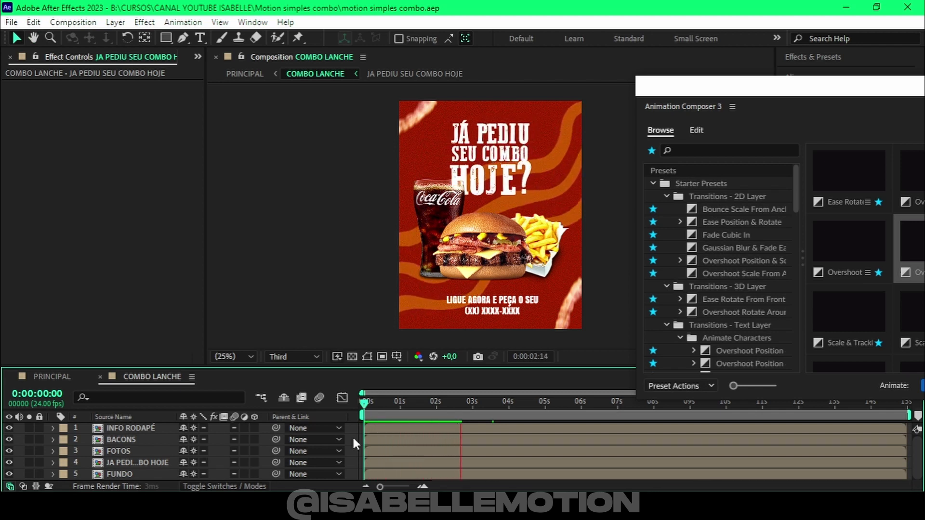
key("space")
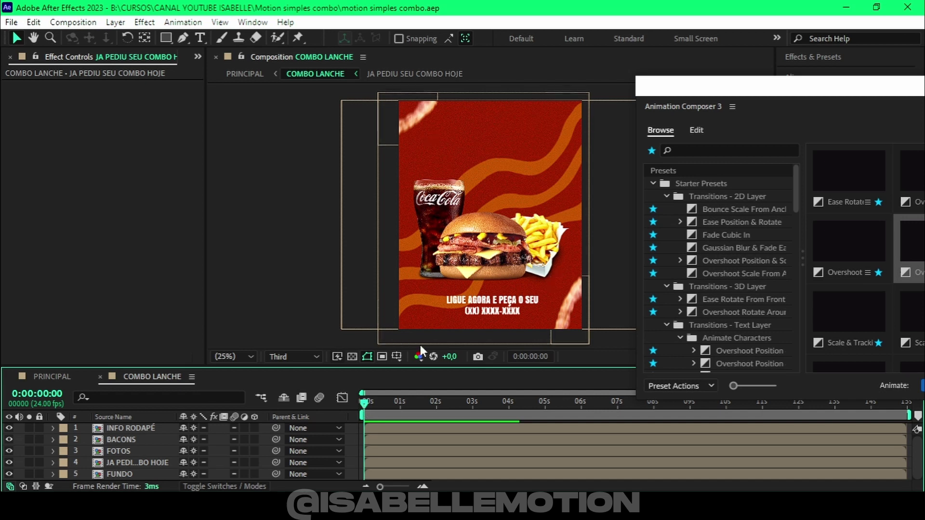
left_click(363, 403)
left_click_drag(363, 403, 415, 402)
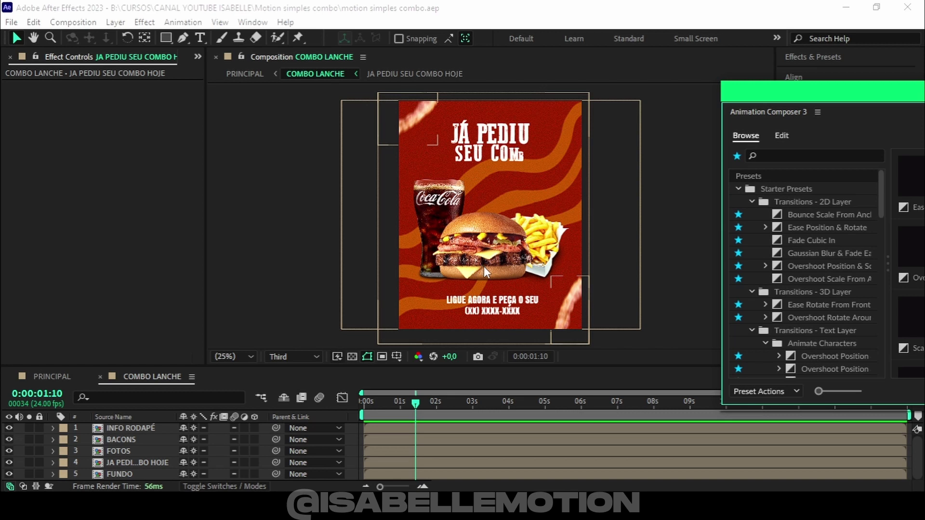
Step: Open FOTOS and set Position keyframes on the batata frita and copo coca cola layers
double_click(125, 450)
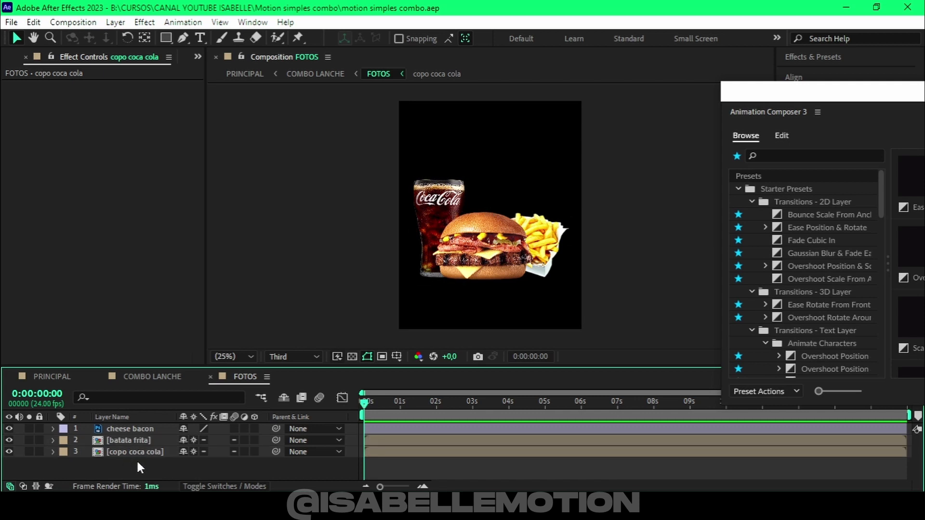
left_click(148, 449)
left_click(145, 438, "shift")
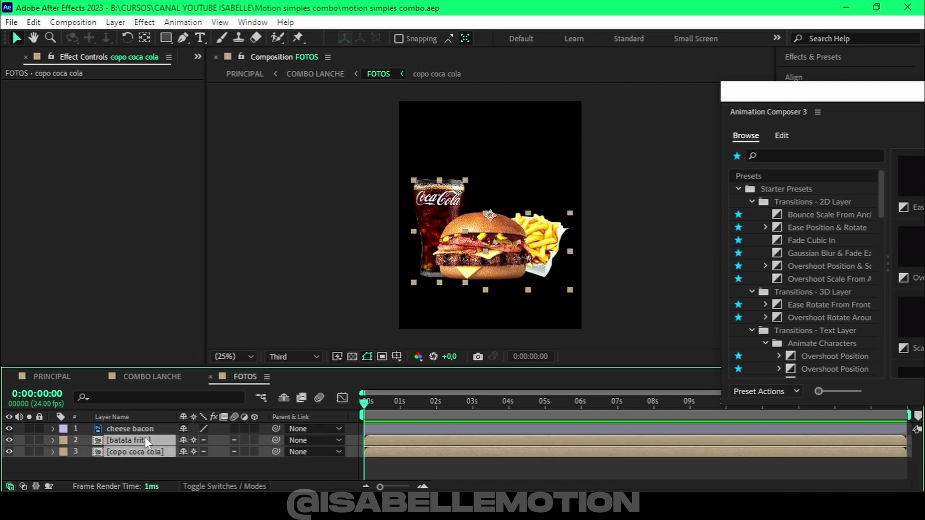
key("p")
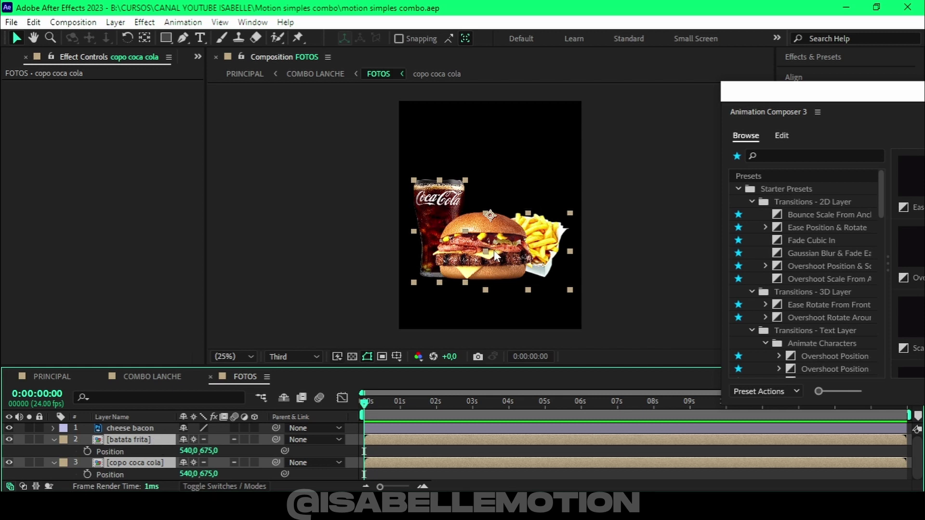
key("alt+shift+p")
left_click(498, 225)
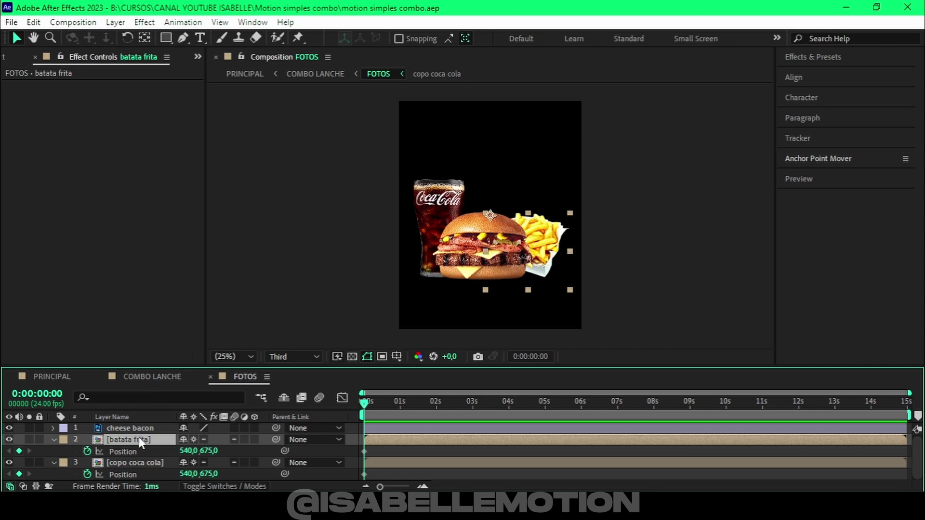
Step: Recentre the fries' and glass's anchor points with the Pan Behind tool, then select their 0s keyframes
left_click(488, 224)
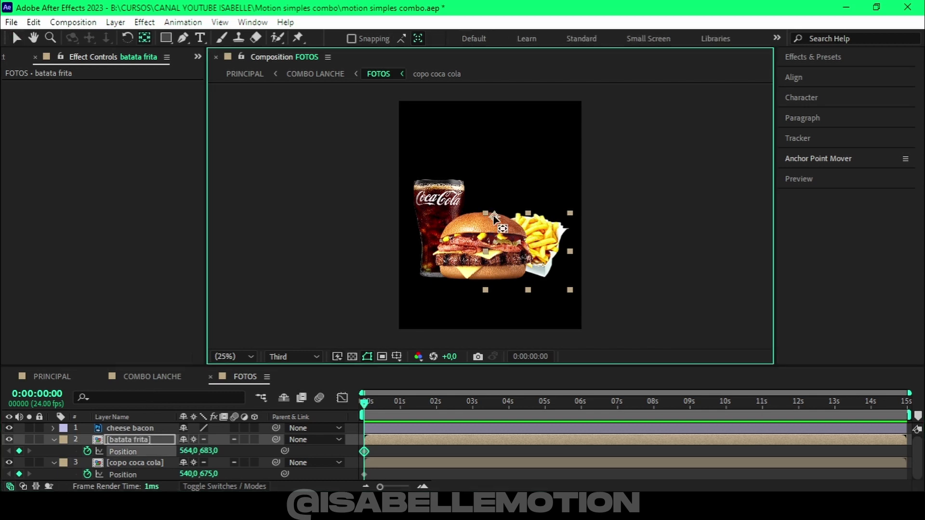
key("y")
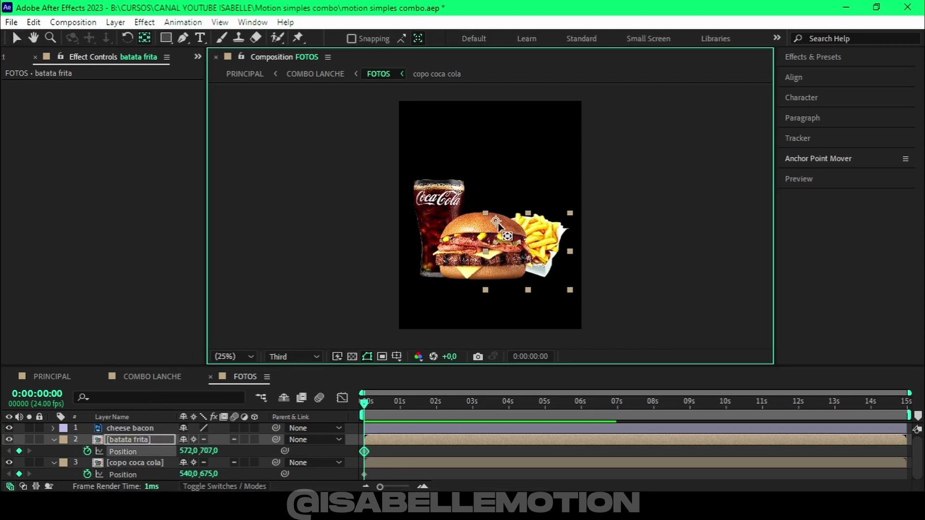
left_click_drag(490, 217, 530, 246)
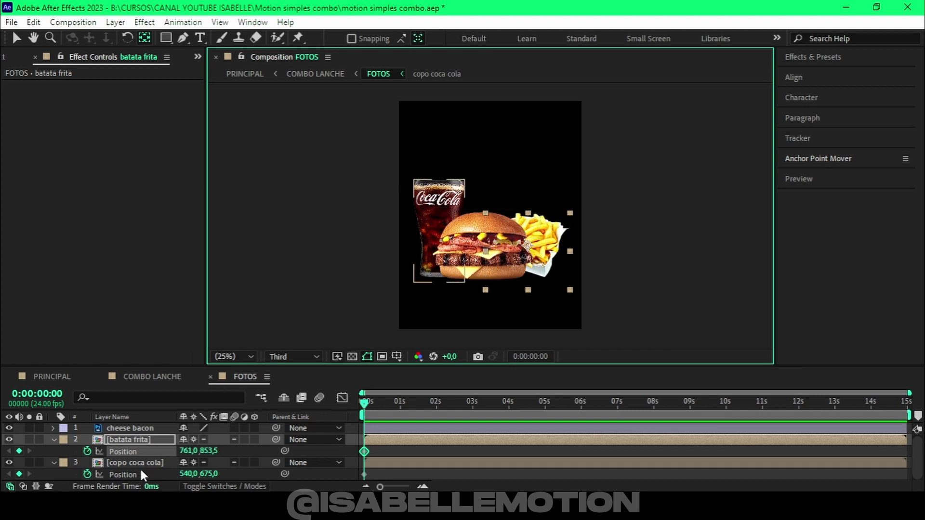
left_click(145, 464)
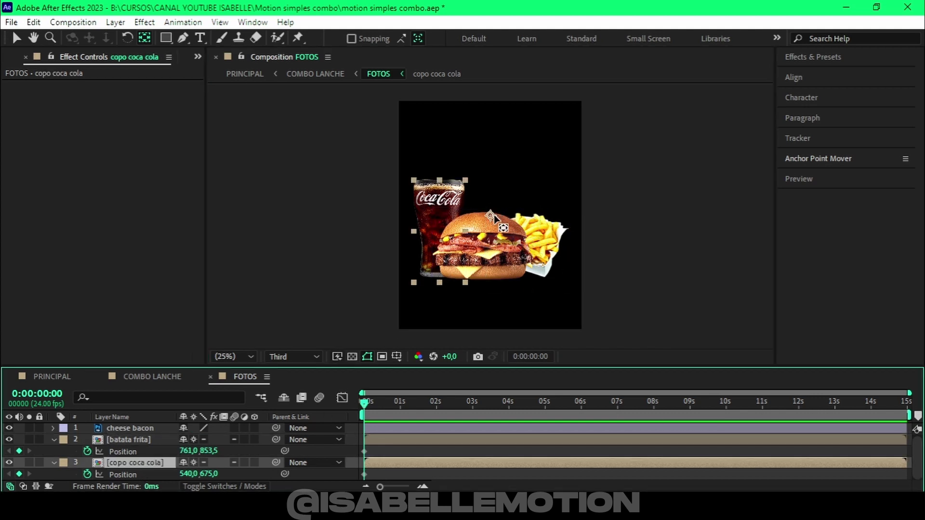
left_click_drag(490, 216, 477, 226)
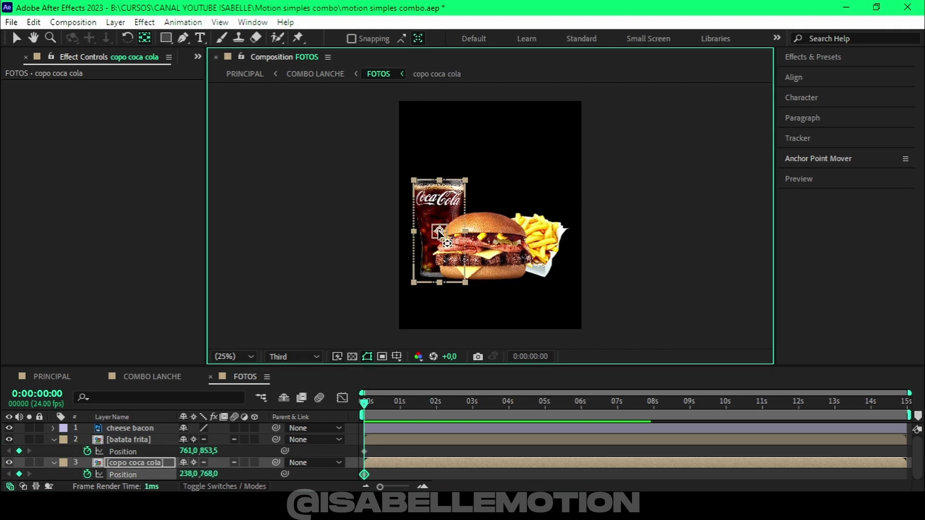
left_click(134, 427)
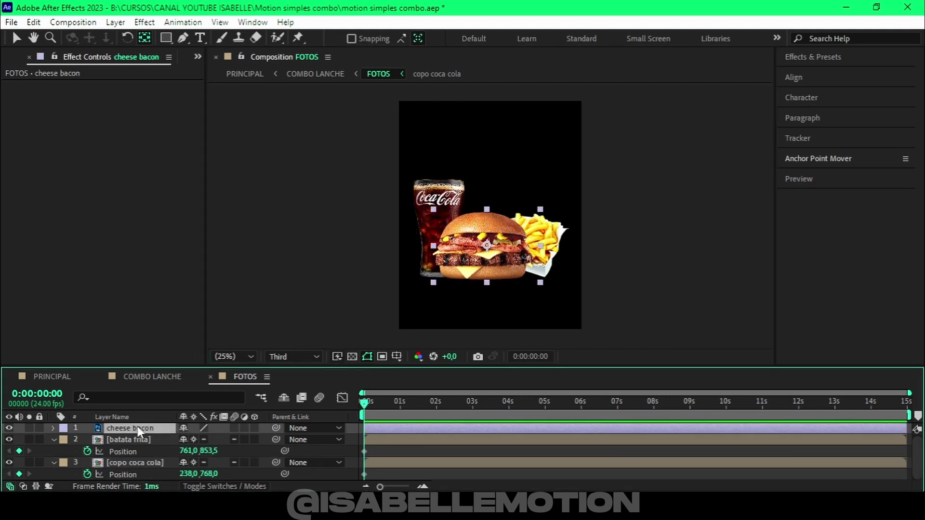
left_click(138, 463)
key("v")
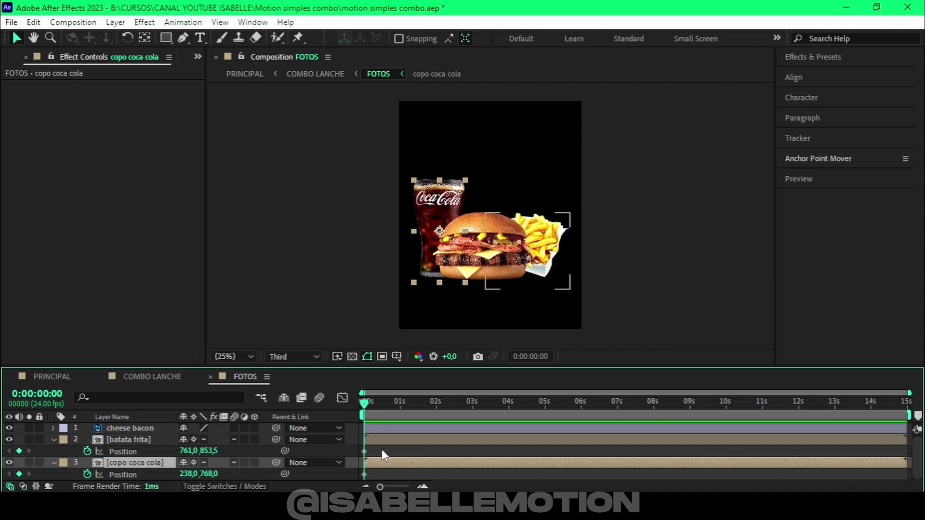
mouse_move(381, 449)
left_mouse_down()
mouse_move(357, 485)
mouse_move(416, 470)
left_mouse_up()
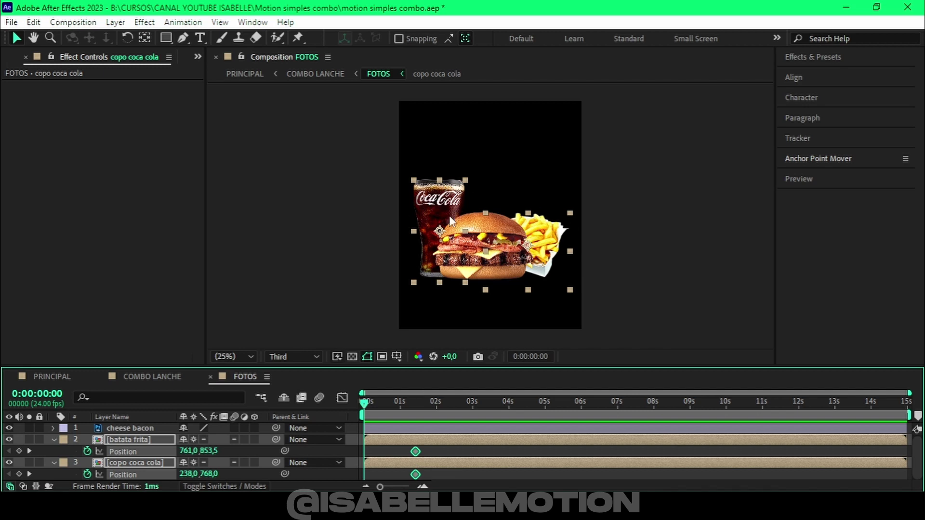
Step: At 0 s, move the Coca-Cola glass off-frame right to 1370 and the fries left to -363
left_click(354, 449)
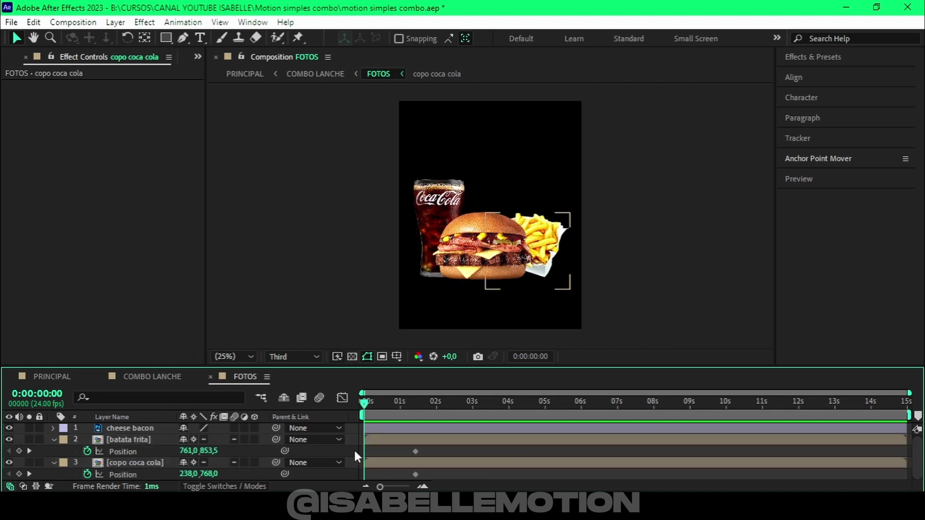
left_click(137, 463)
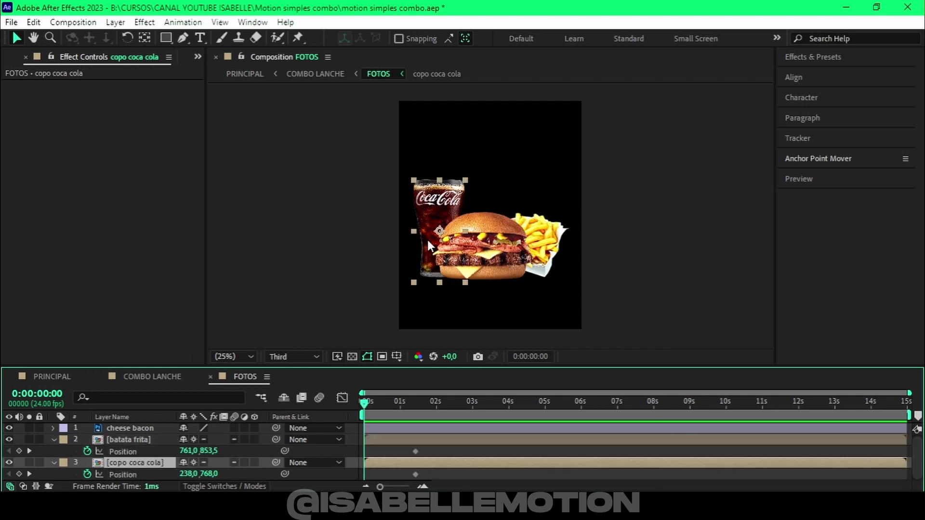
mouse_move(427, 240)
left_mouse_down()
mouse_move(629, 250)
mouse_move(621, 249)
left_mouse_up()
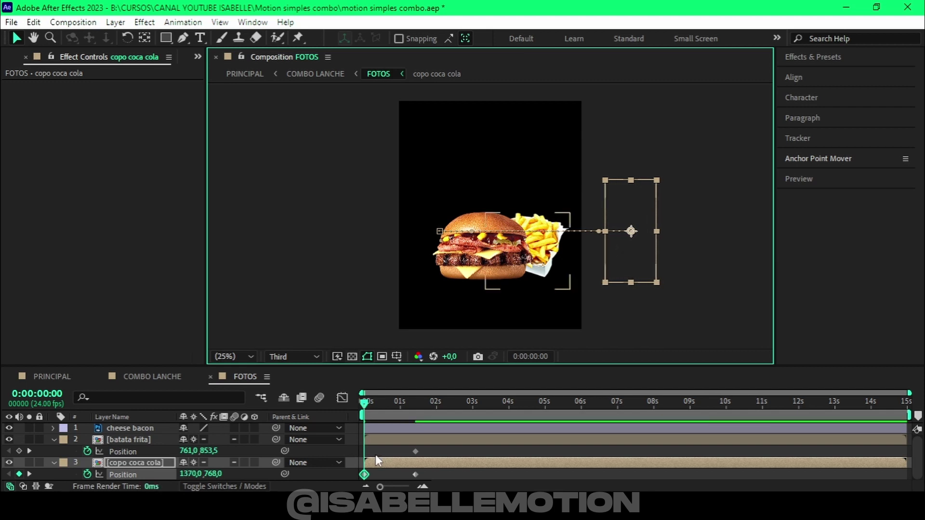
left_click(131, 440)
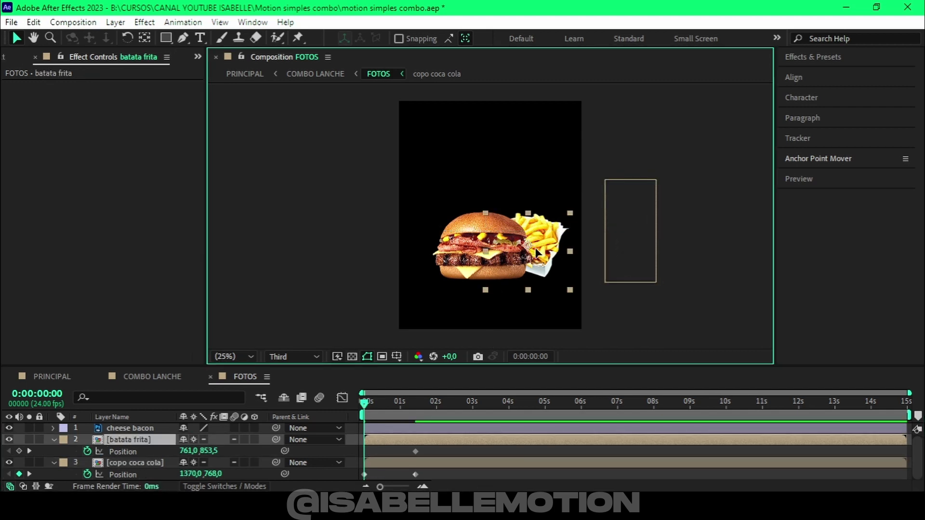
left_click_drag(537, 252, 351, 270)
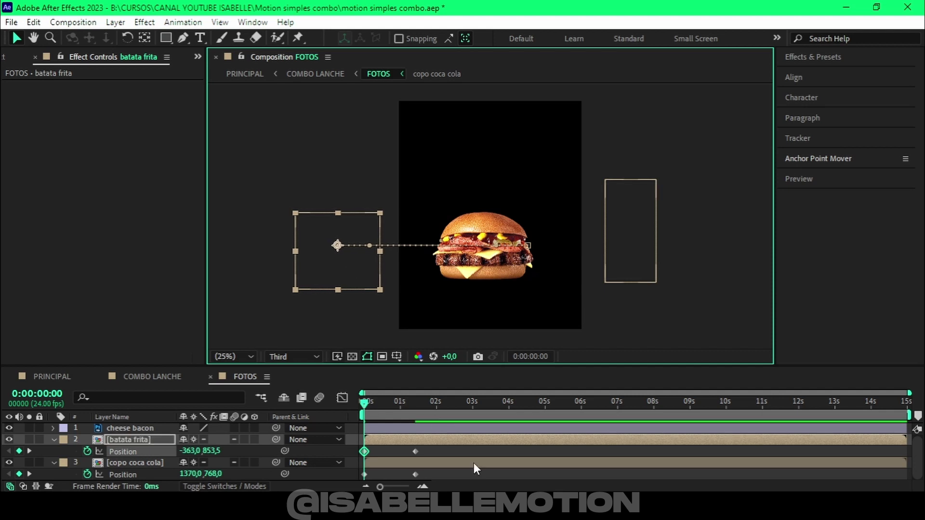
Step: Preview the slide-in, go to 0:00:01:10 and select all four Position keyframes
key("space")
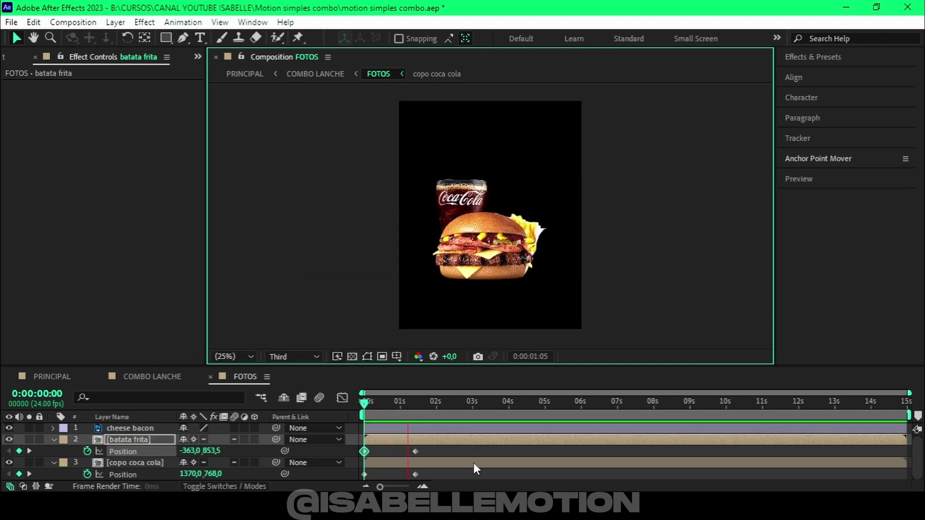
key("space")
left_click(417, 403)
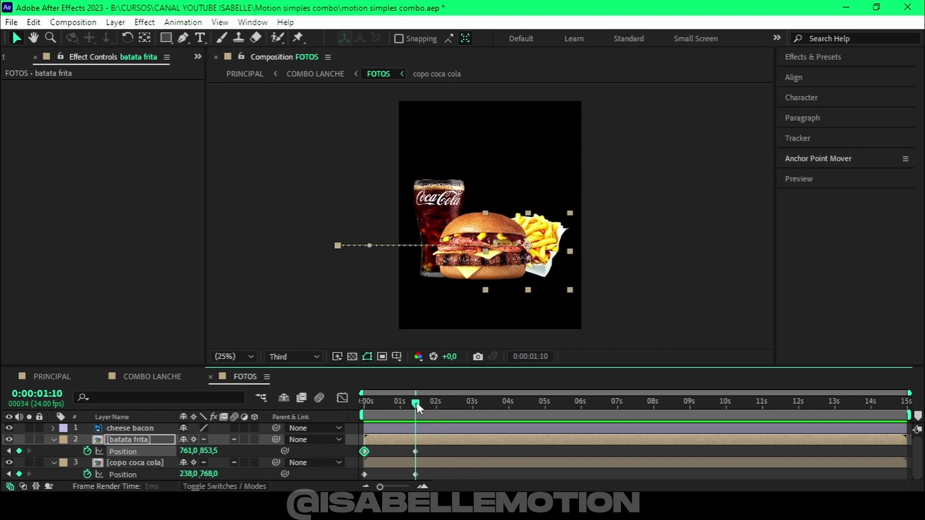
left_click_drag(441, 450, 351, 479)
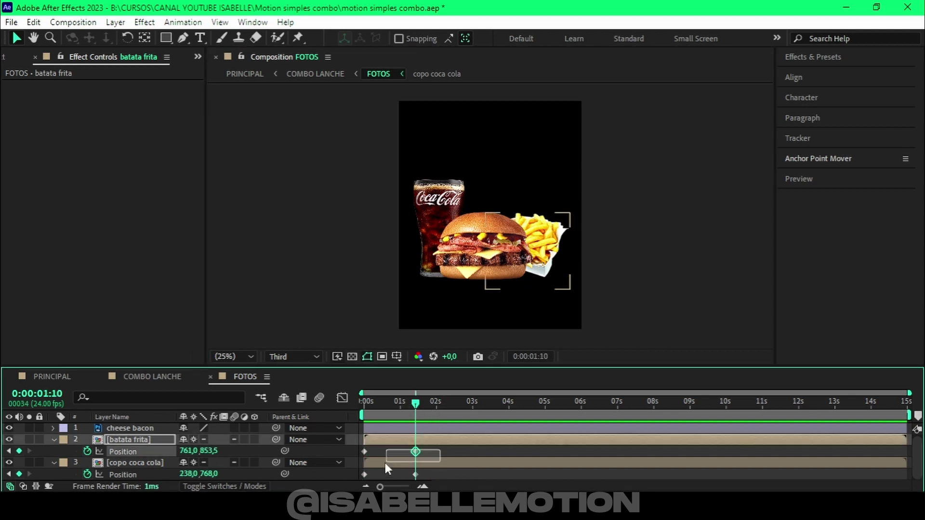
Step: Easy Ease the four Position keyframes and pull the speed influence left for a fast start
key("F9")
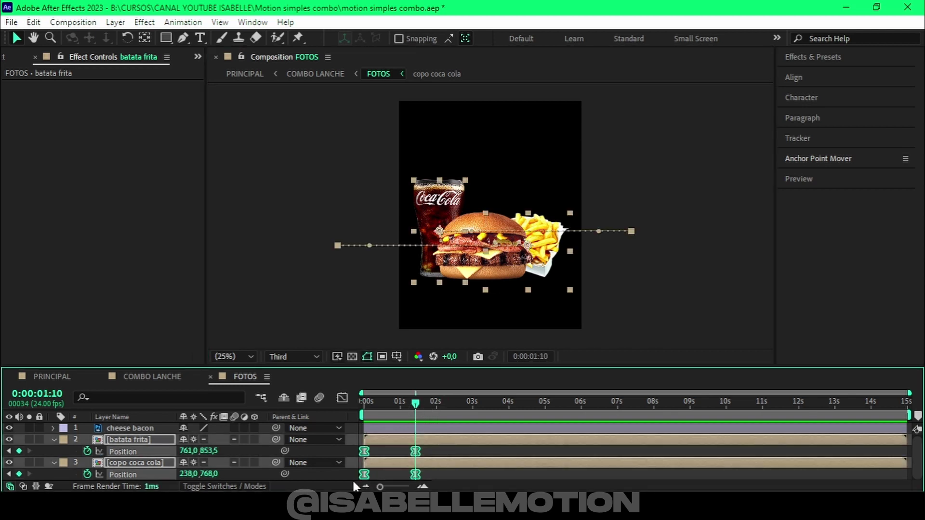
key("shift+F3")
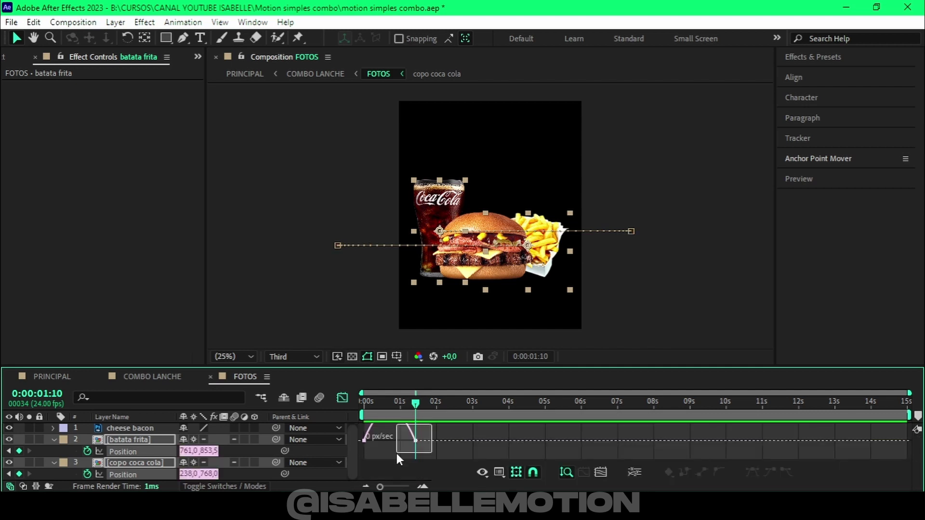
left_click_drag(406, 453, 373, 453)
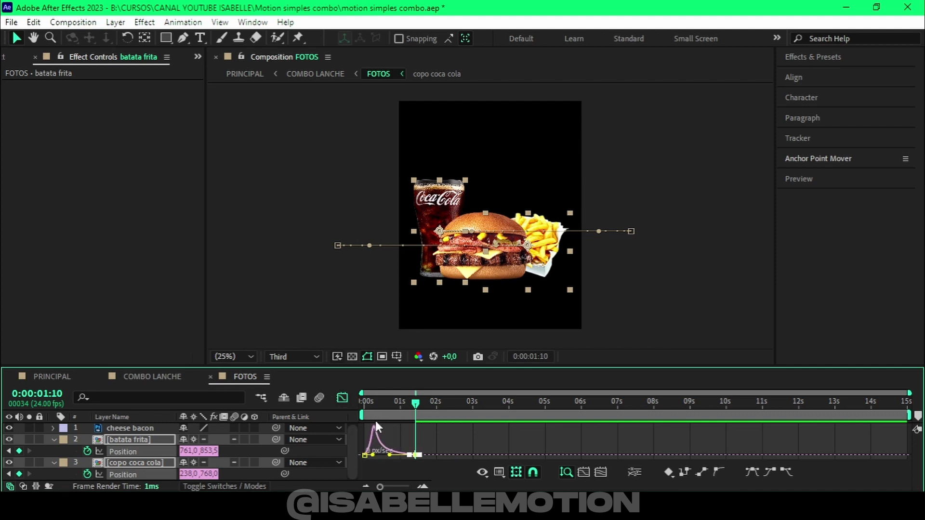
mouse_move(387, 445)
left_click(341, 398)
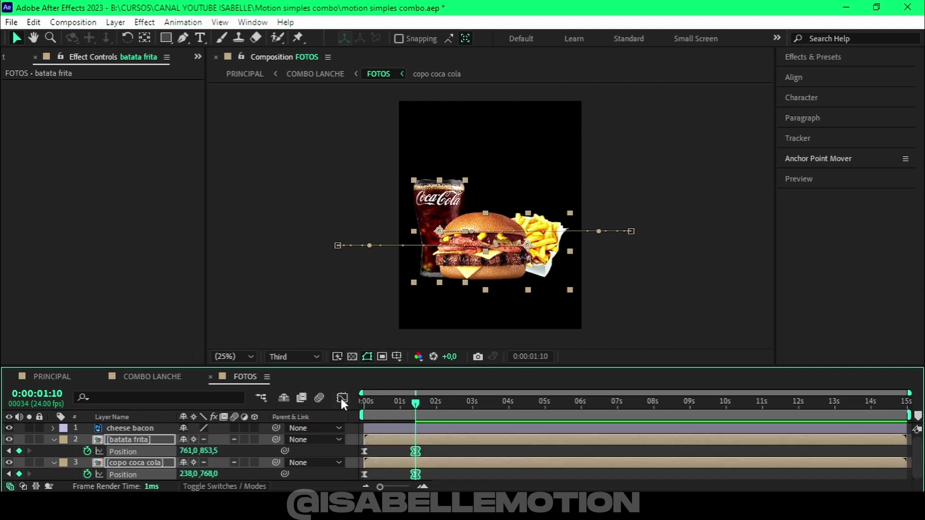
Step: Preview the fries and Coke slide-in from the start, then collapse and deselect those layers
left_click_drag(384, 407, 349, 404)
key("space")
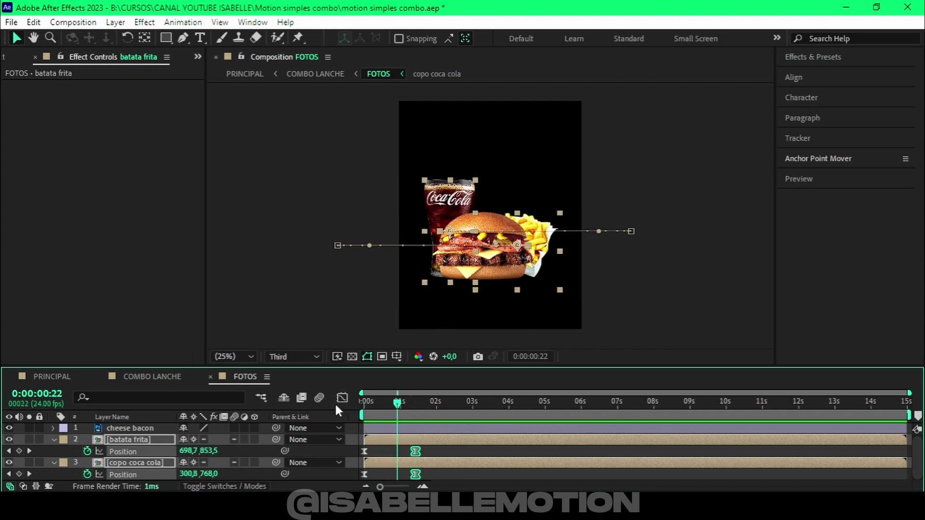
key("space")
left_click_drag(424, 404, 362, 404)
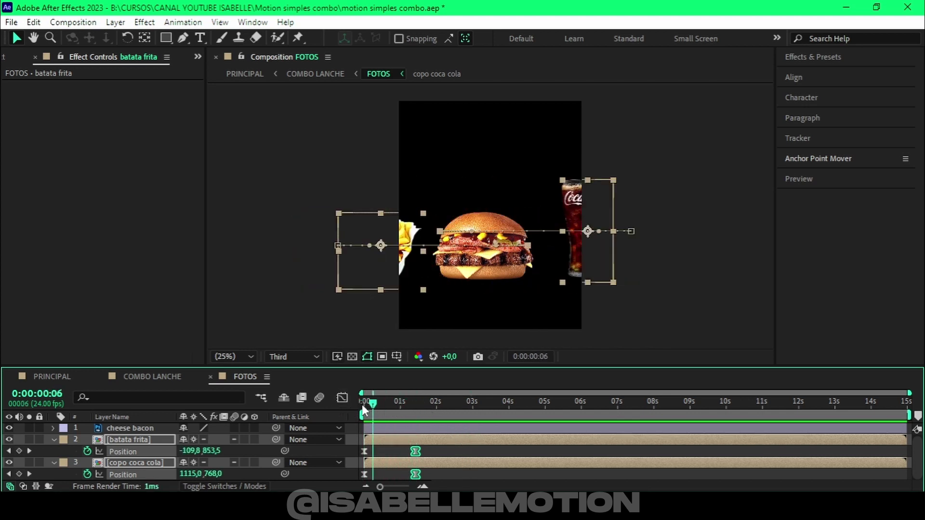
key("space")
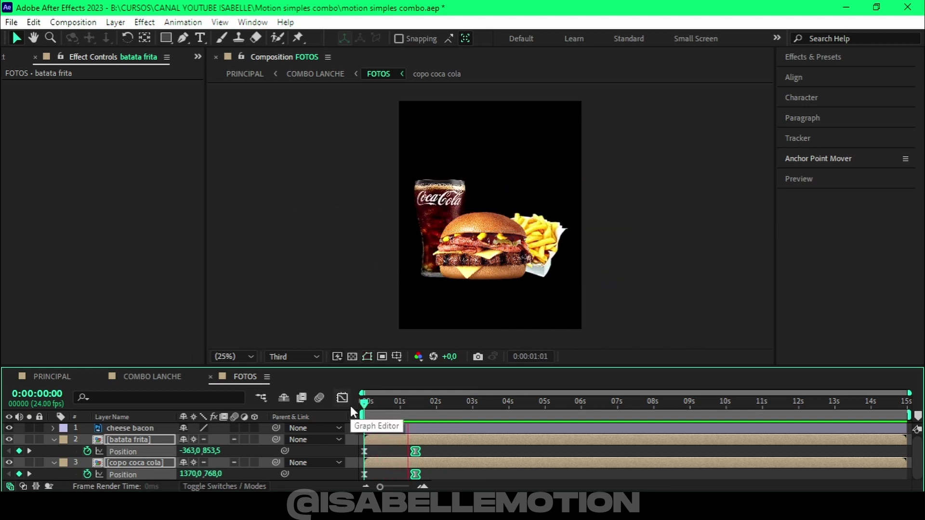
left_click(447, 405)
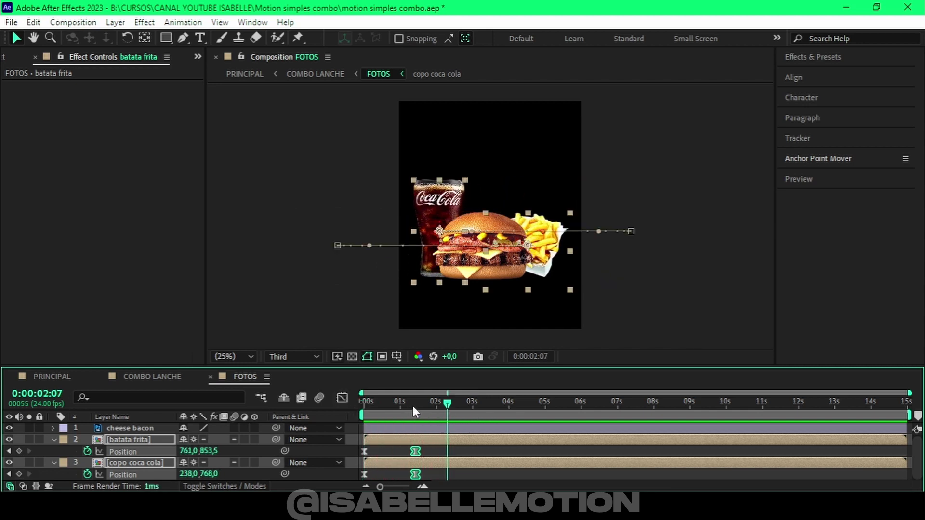
left_click_drag(412, 407, 391, 411)
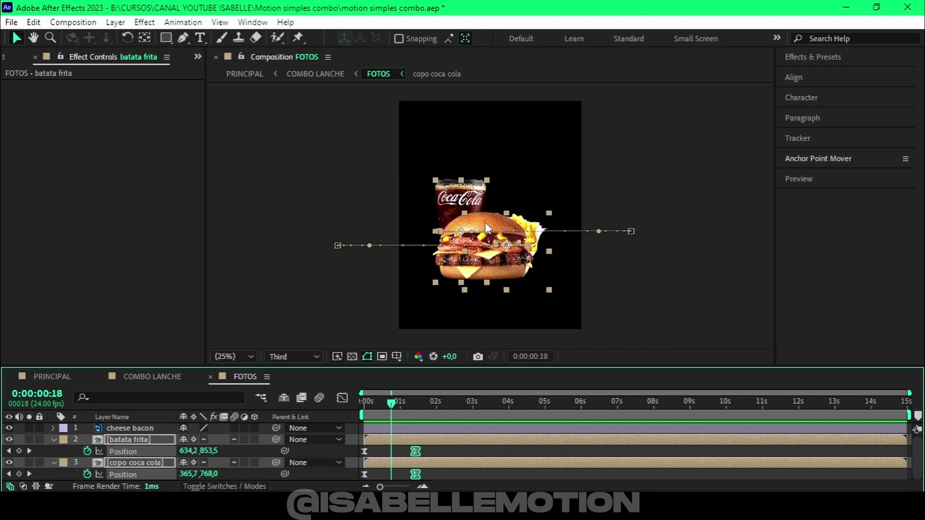
left_click(53, 440)
left_click(119, 471)
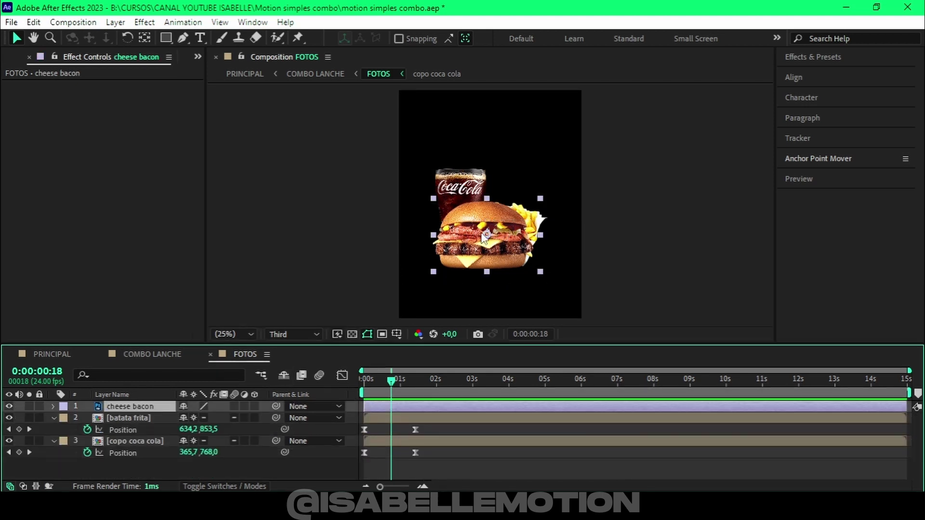
Step: Keyframe cheese bacon dropping from 518,-322.5 above the frame to 518,853.5 at 0:00:01:10, Easy Eased
key("p")
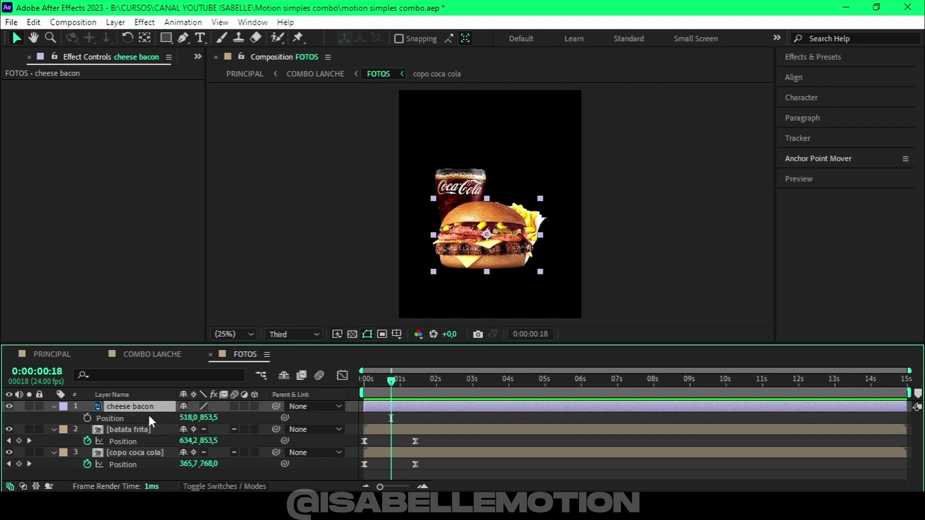
left_click(87, 418)
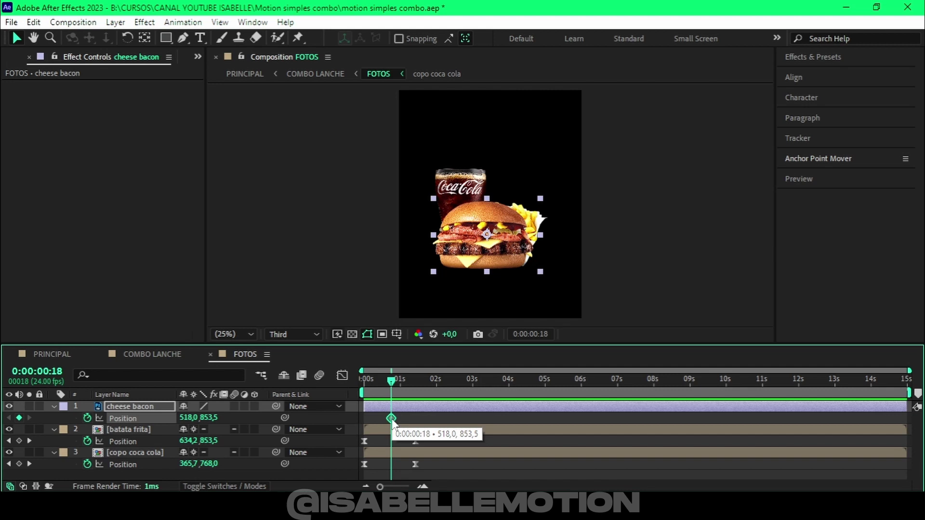
left_click_drag(391, 418, 408, 420)
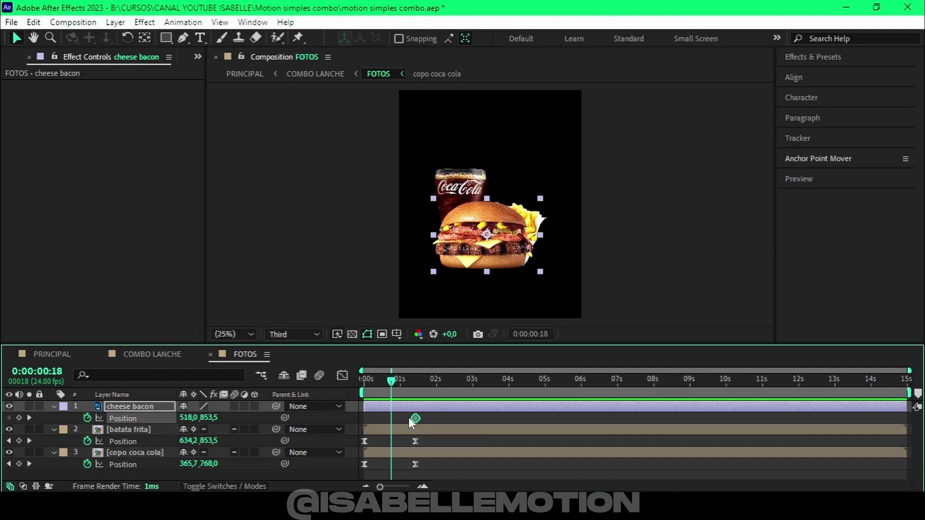
left_click_drag(392, 382, 392, 380)
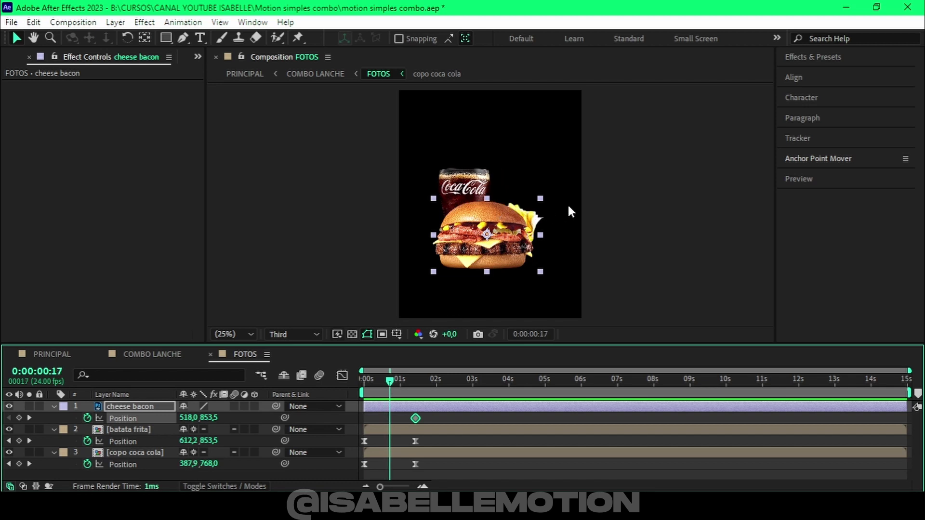
left_click_drag(609, 199, 609, 234)
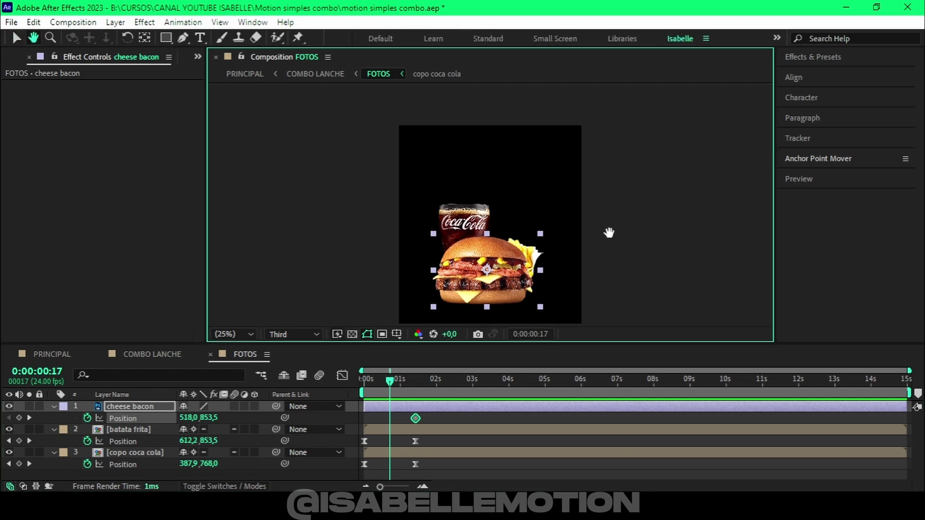
left_click_drag(505, 279, 491, 81)
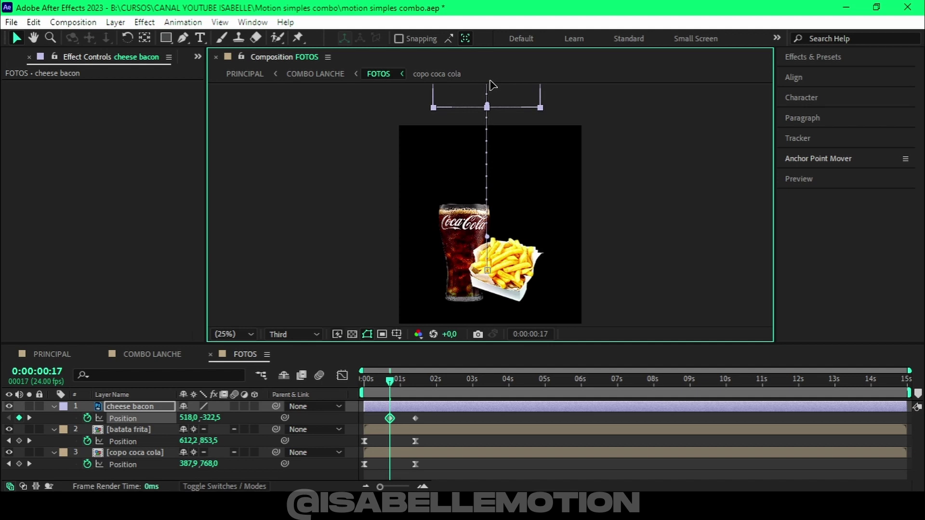
key("Home")
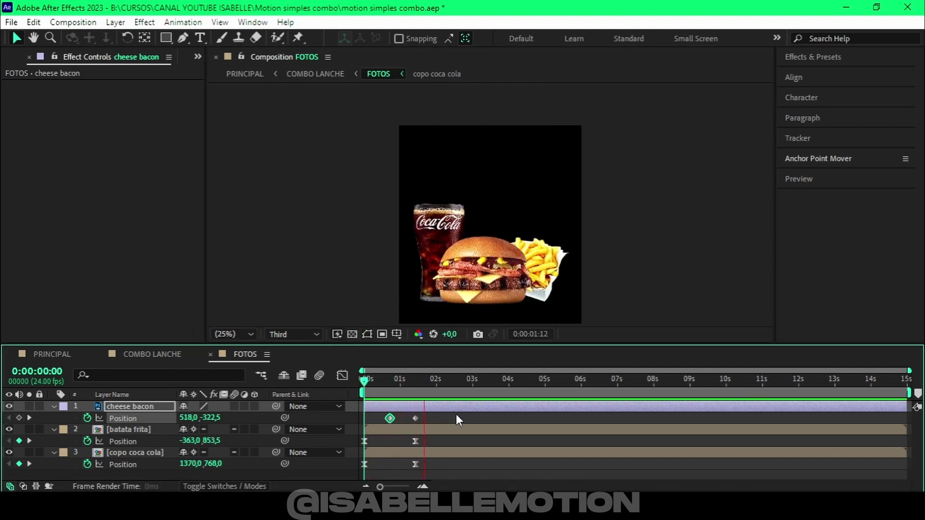
left_click_drag(432, 381, 416, 381)
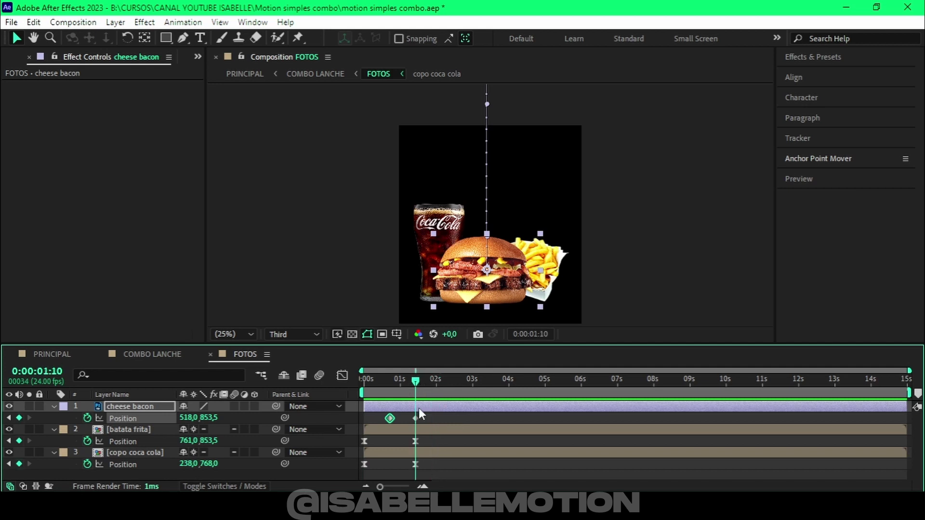
left_click_drag(431, 417, 377, 421)
key("F9")
Step: Sharpen the burger's speed curve in the Graph Editor and preview the full entrance
left_click(342, 374)
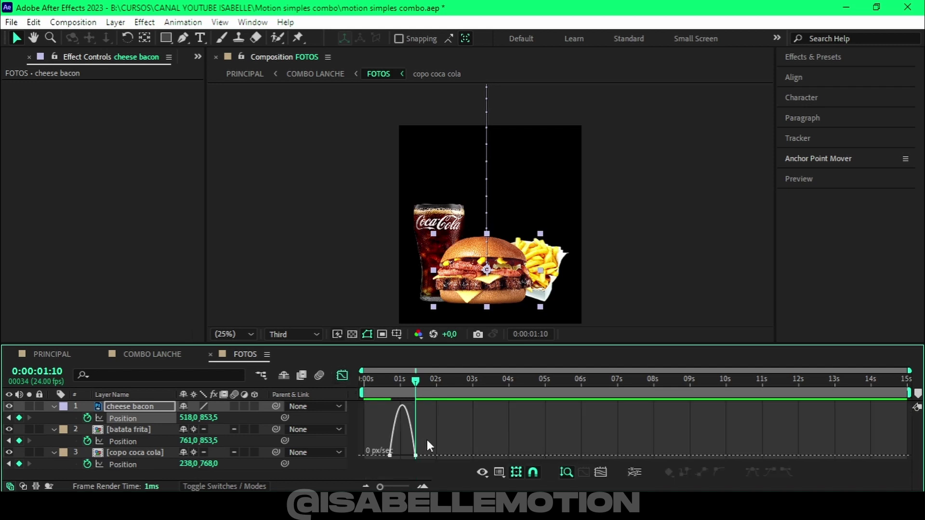
left_click_drag(414, 460, 390, 456)
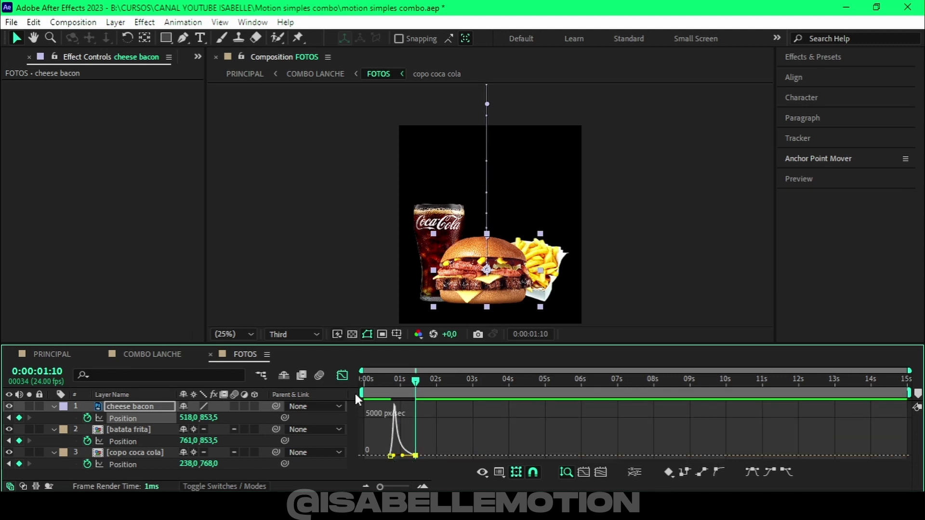
left_click(342, 377)
left_click_drag(385, 377, 347, 376)
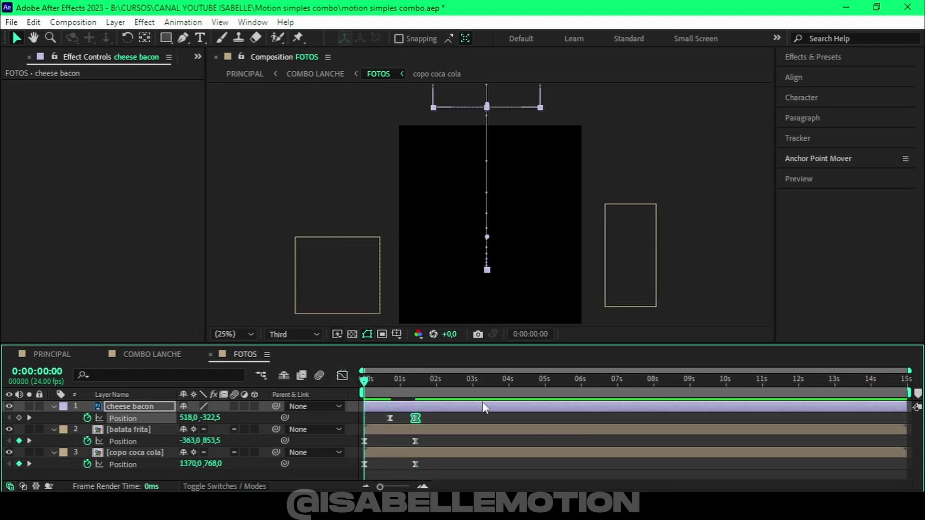
key("space")
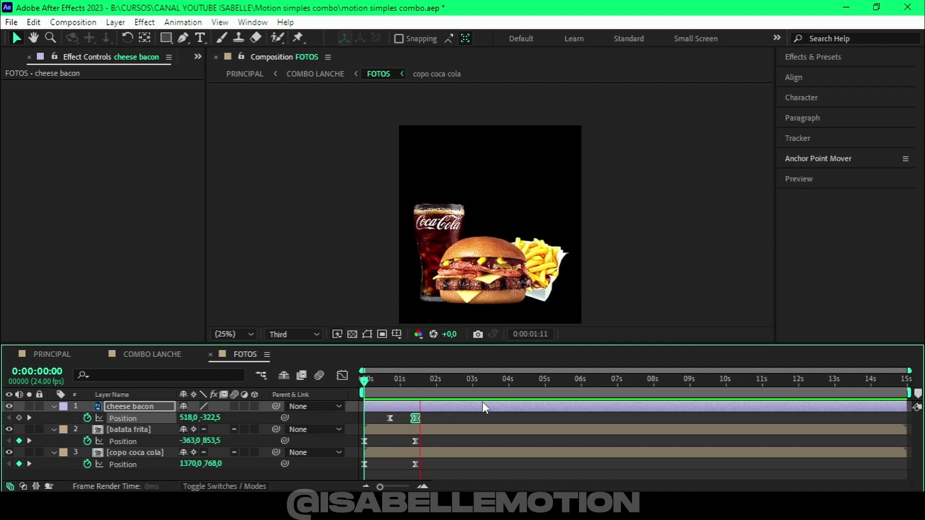
key("space")
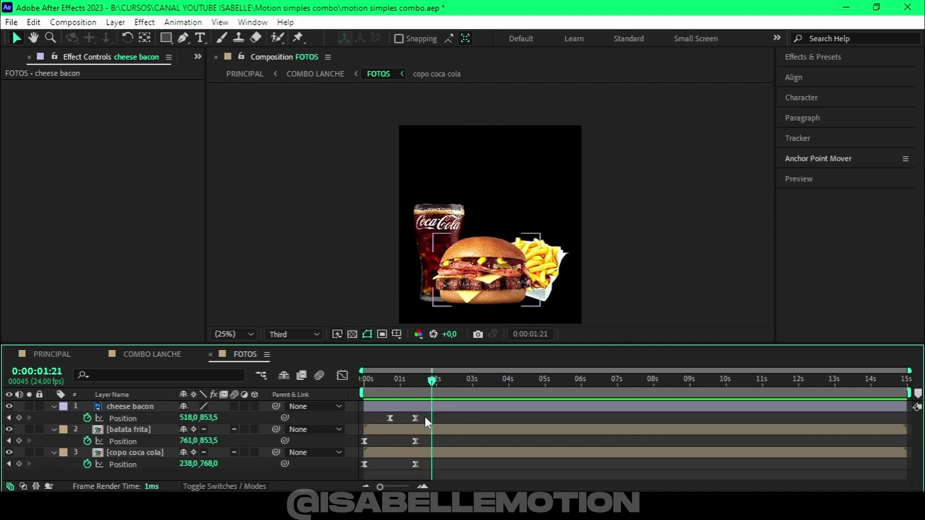
Step: Retime the burger keyframes: first one later to 0:00:00:17, second one slightly earlier
left_click_drag(390, 418, 396, 419)
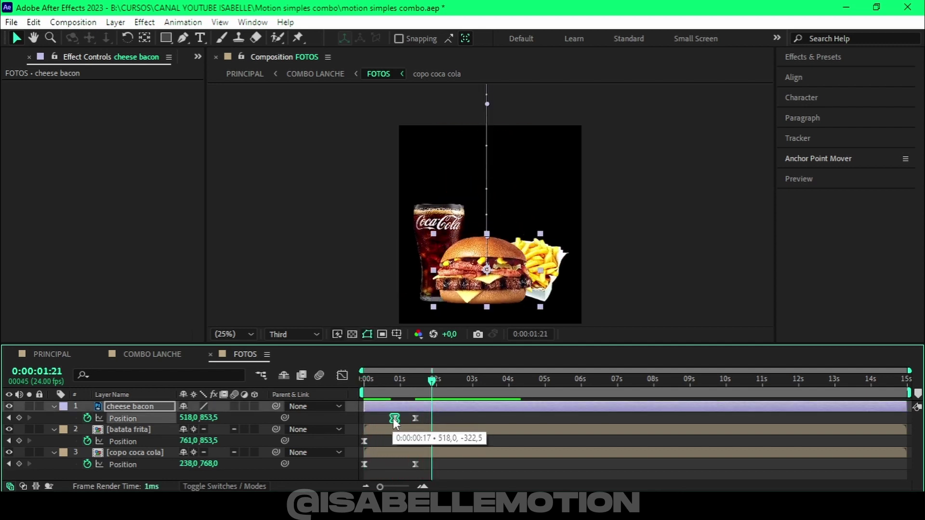
left_click_drag(381, 380, 349, 389)
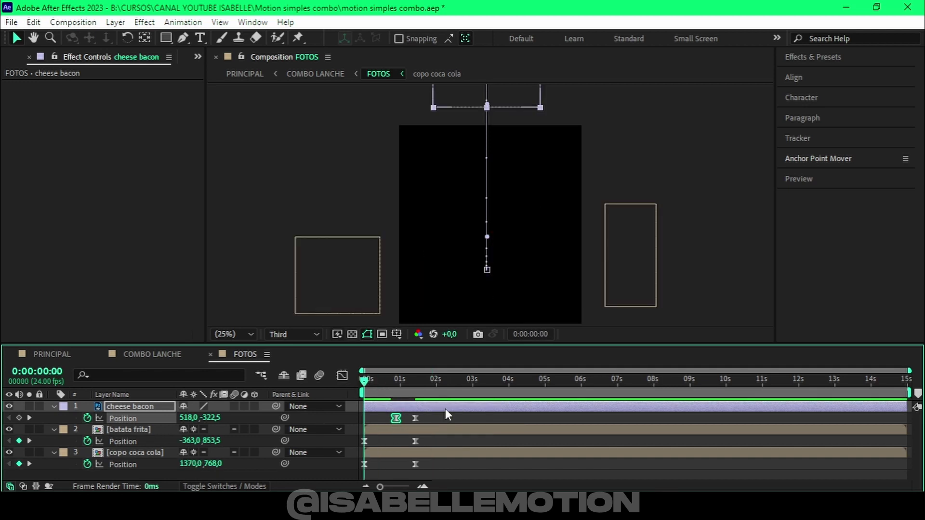
key("space")
key("equal")
key("equal")
left_click_drag(570, 418, 533, 418)
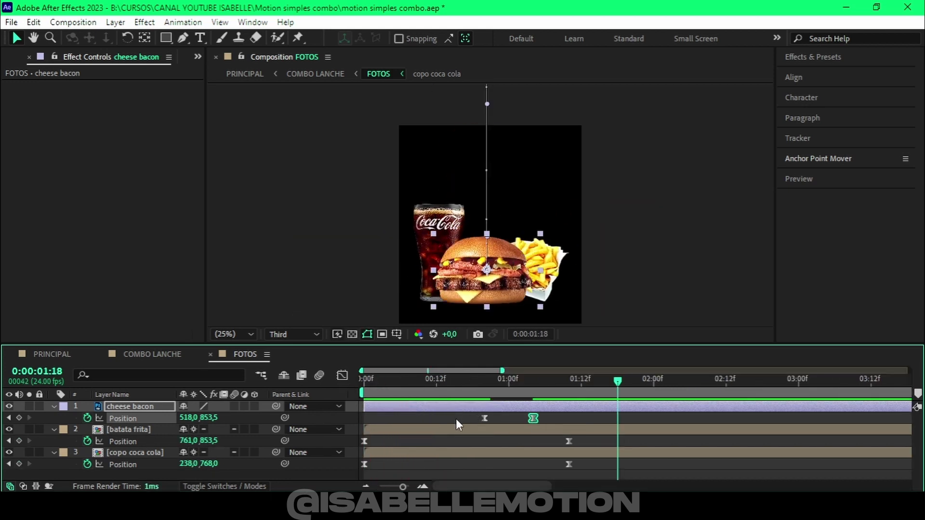
Step: Shift both cheese bacon Position keyframes slightly earlier and preview from the start
mouse_move(458, 420)
left_mouse_down()
mouse_move(553, 416)
mouse_move(516, 422)
left_mouse_up()
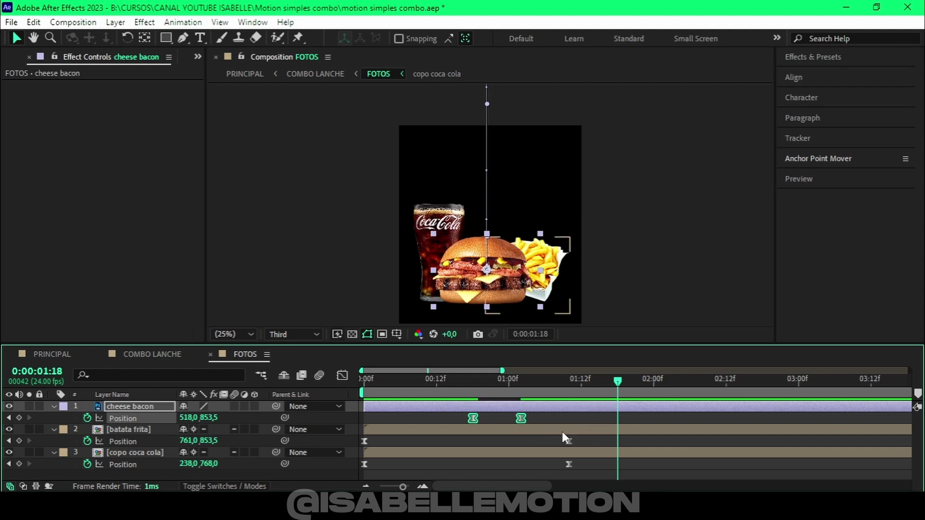
left_click(537, 421)
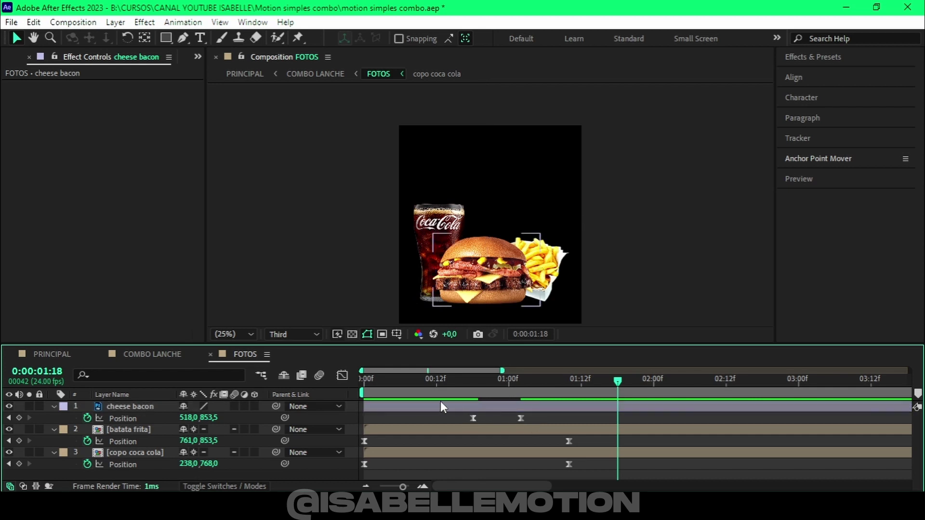
key("Home")
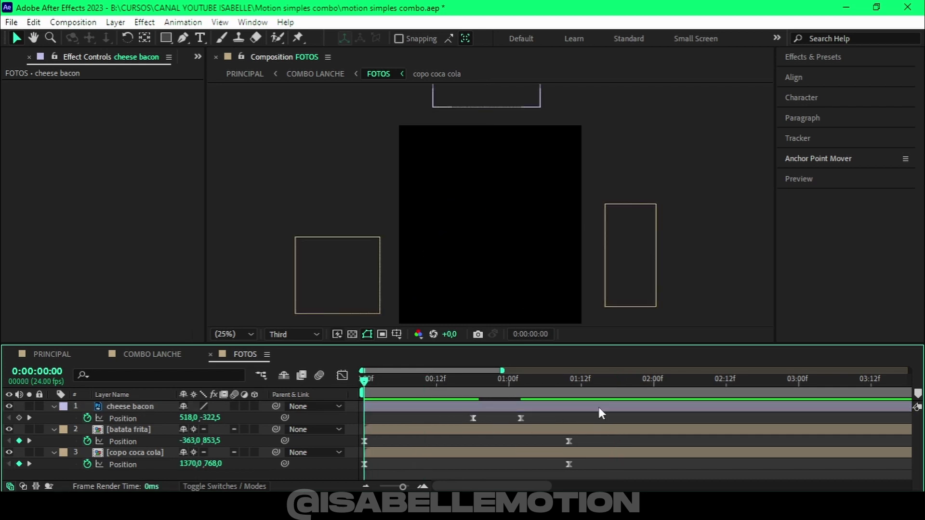
key("space")
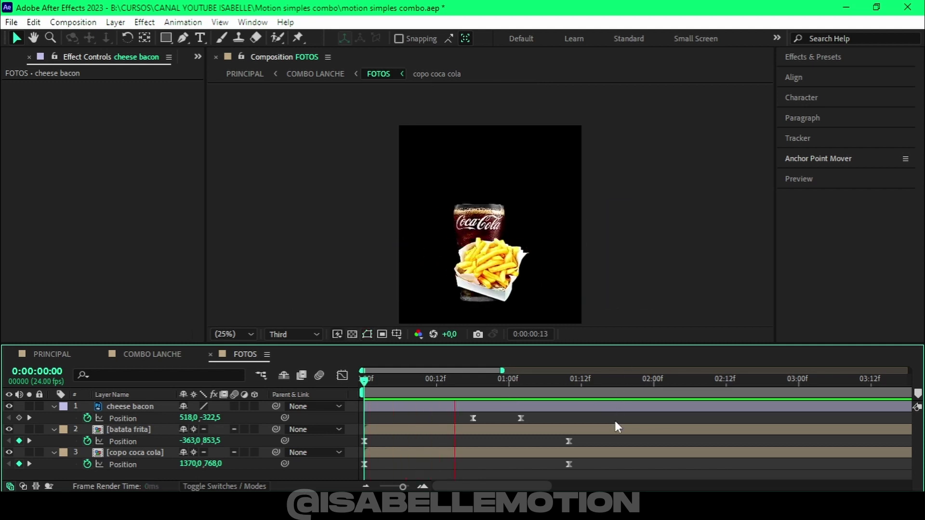
key("space")
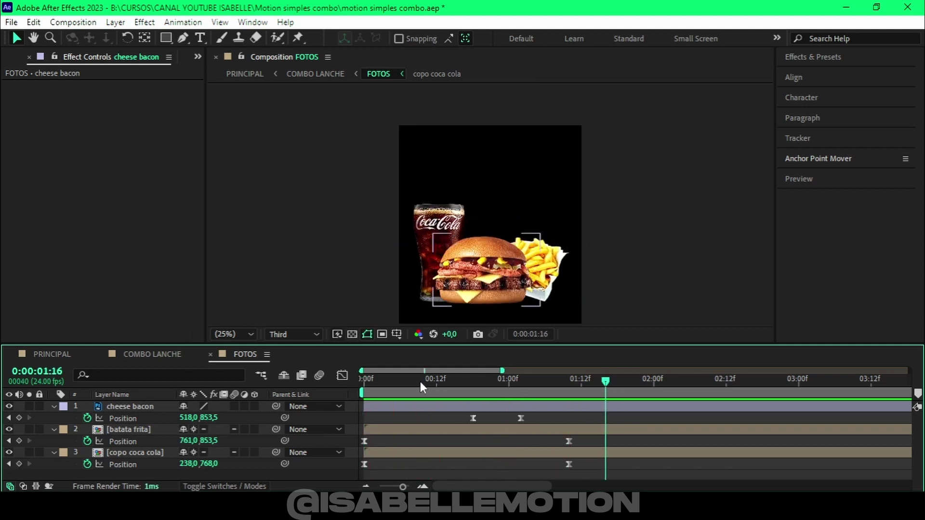
Step: Retime the burger keyframes so its drop runs from frame 13 to frame 21
left_click_drag(420, 380, 443, 379)
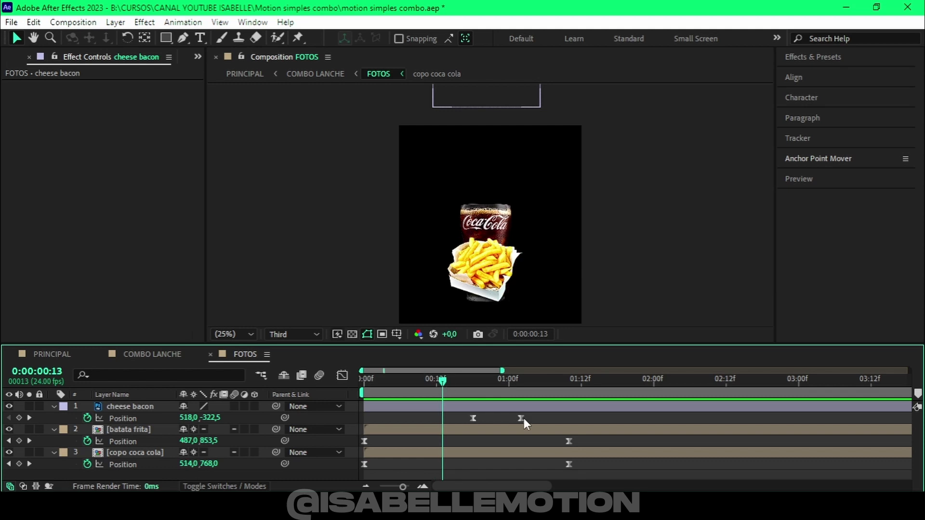
left_click(521, 418)
left_click(473, 419, "shift")
left_click_drag(474, 419, 437, 420)
key("space")
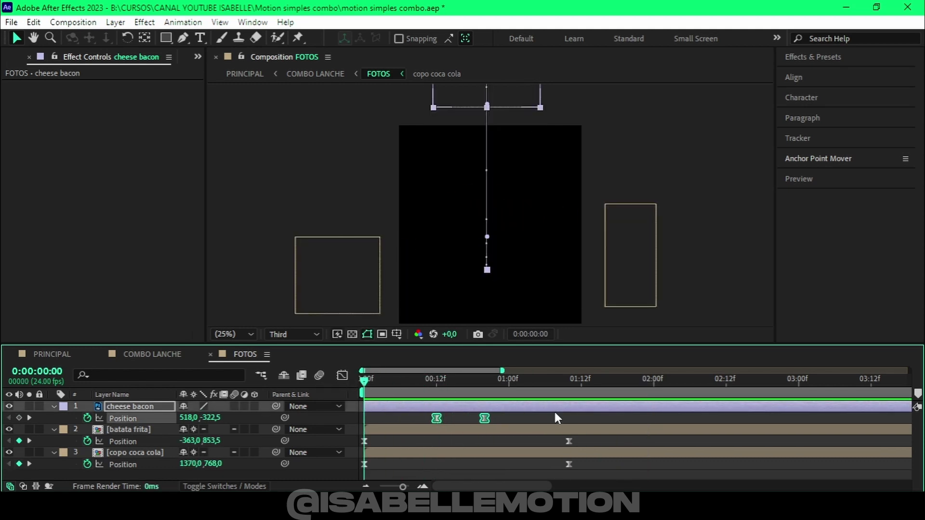
key("space")
left_click_drag(436, 419, 443, 418)
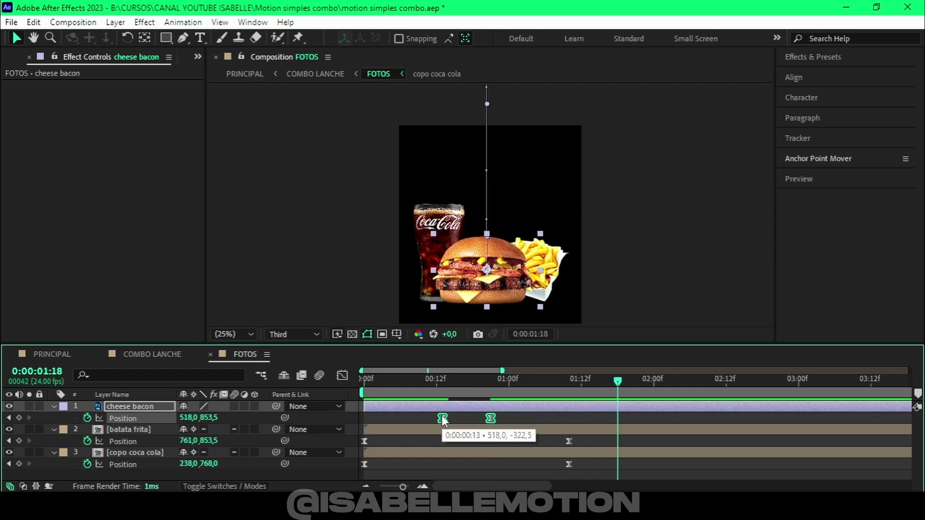
key("space")
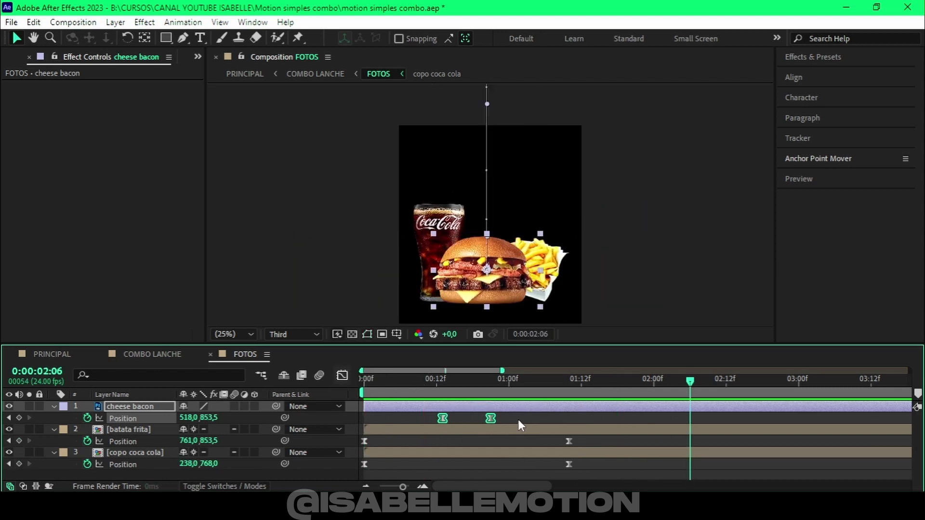
left_click(519, 420)
left_click(490, 381)
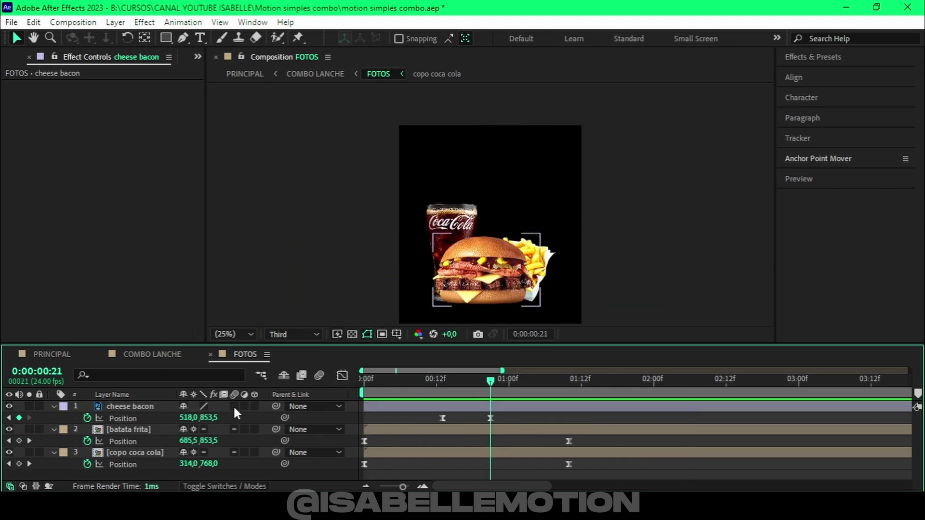
Step: Turn on motion blur for the burger layer and the composition, then save
left_click(245, 403)
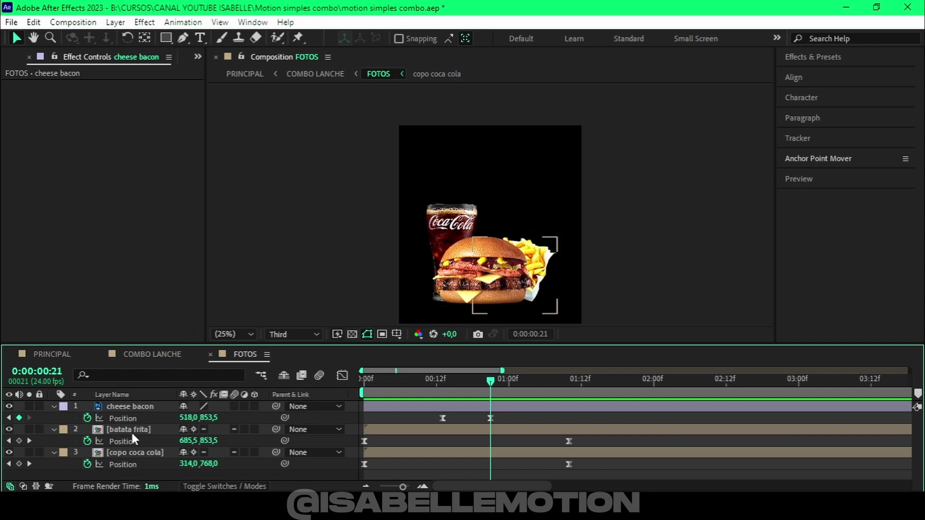
left_click(234, 406)
left_click(367, 426)
key("ctrl+s")
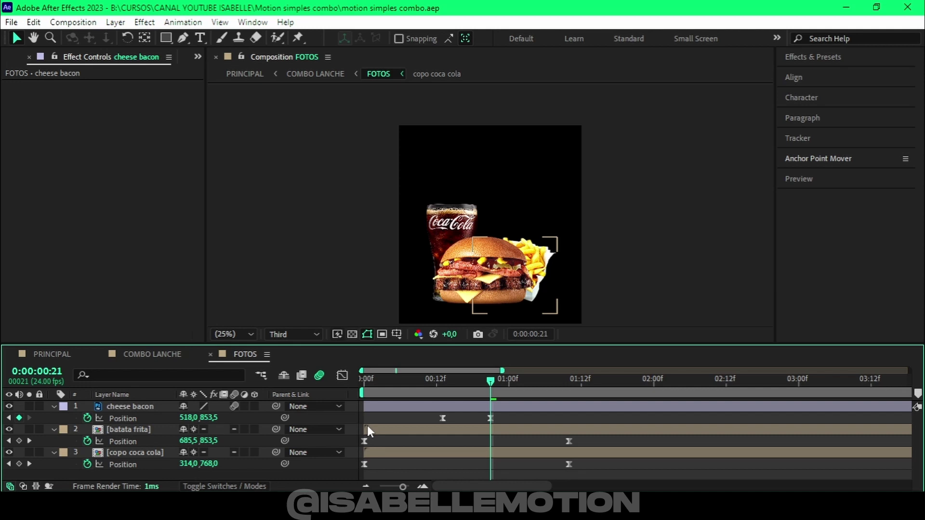
Step: Scrub mid-animation to check the burger's motion blur, then return to the start
left_click(426, 407)
mouse_move(456, 379)
left_mouse_down()
mouse_move(423, 382)
mouse_move(482, 381)
left_mouse_up()
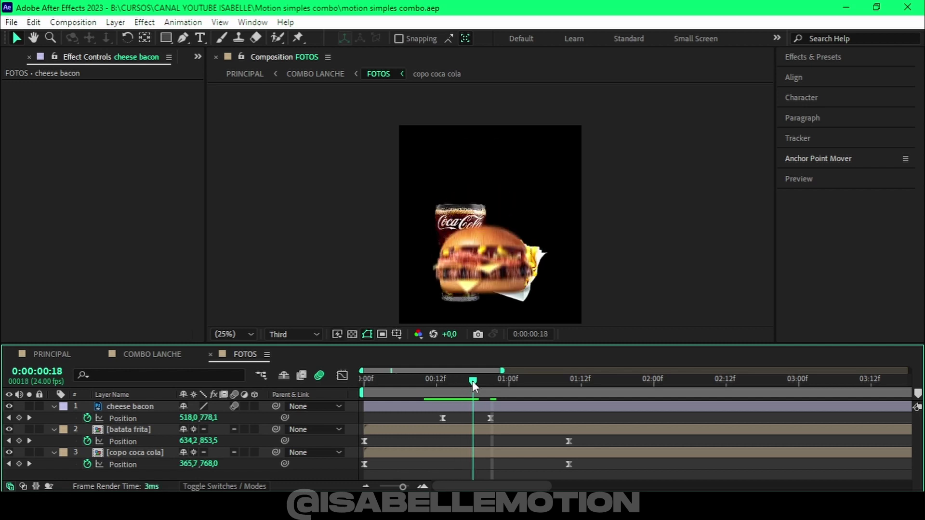
left_click_drag(482, 380, 361, 399)
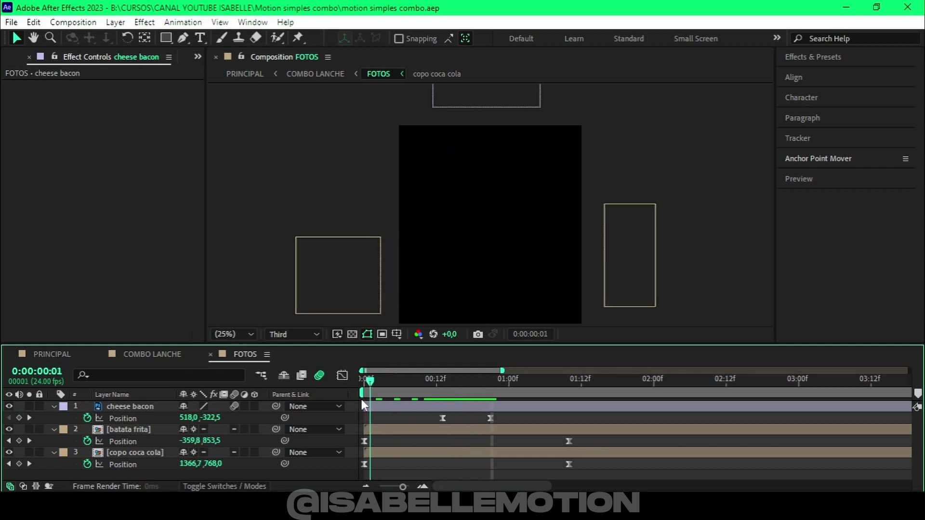
Step: Inspect the batata frita and copo coca cola precomps, then close them back to FOTOS
double_click(120, 429)
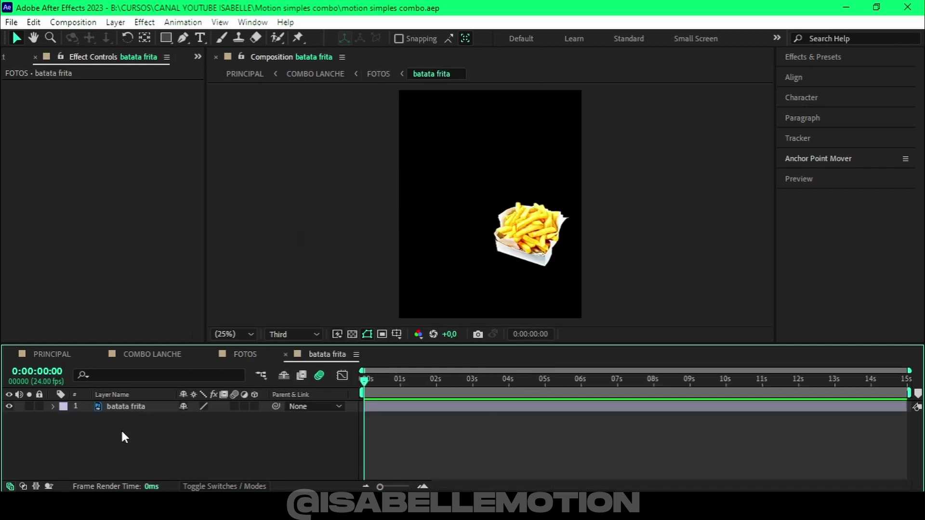
left_click(238, 415)
left_click(244, 355)
double_click(127, 453)
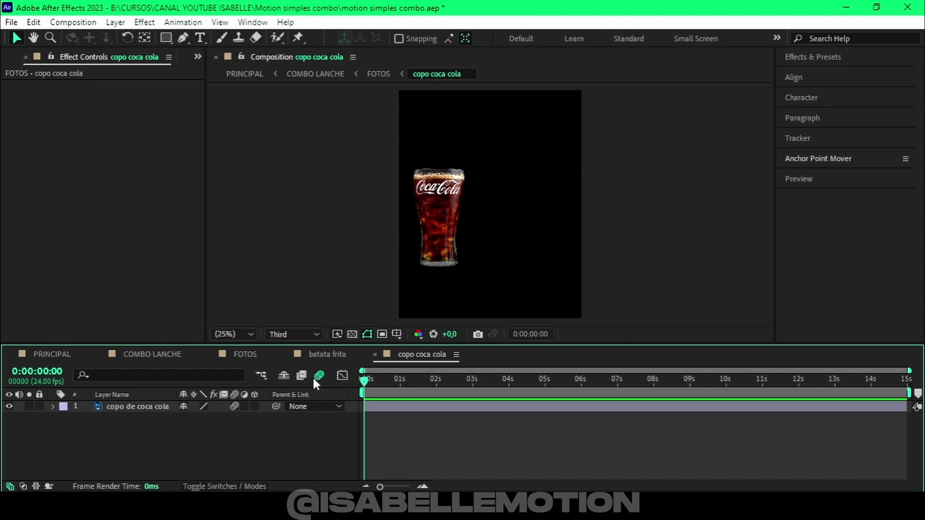
left_click(322, 355)
left_click(286, 354)
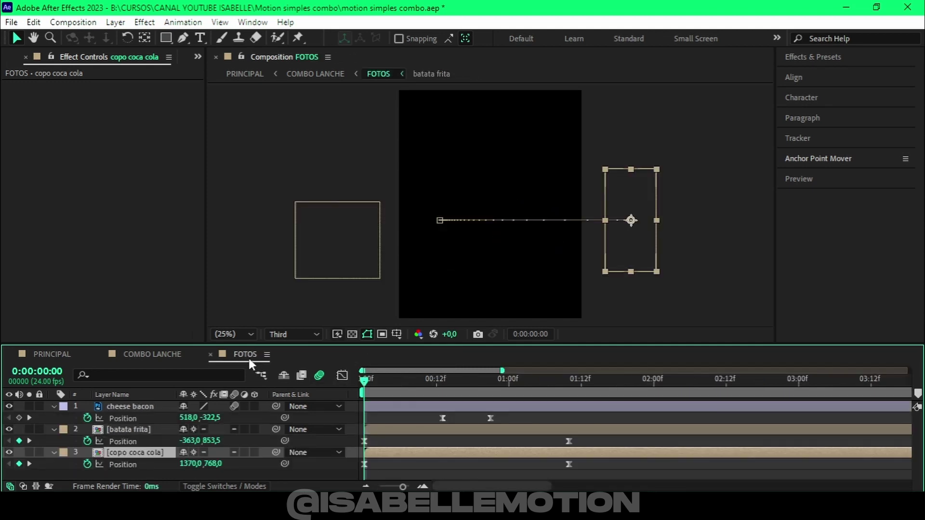
Step: Save the project and preview the current burger animation
key("ctrl+s")
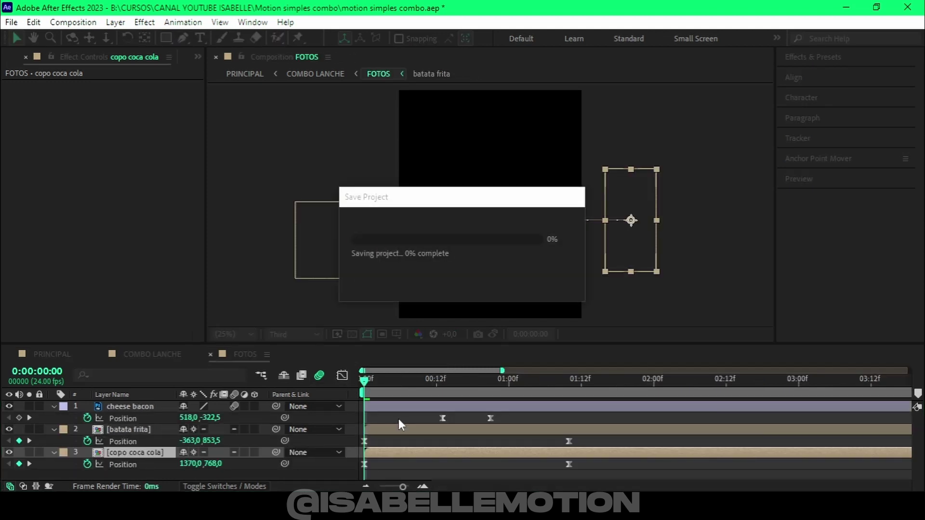
key("space")
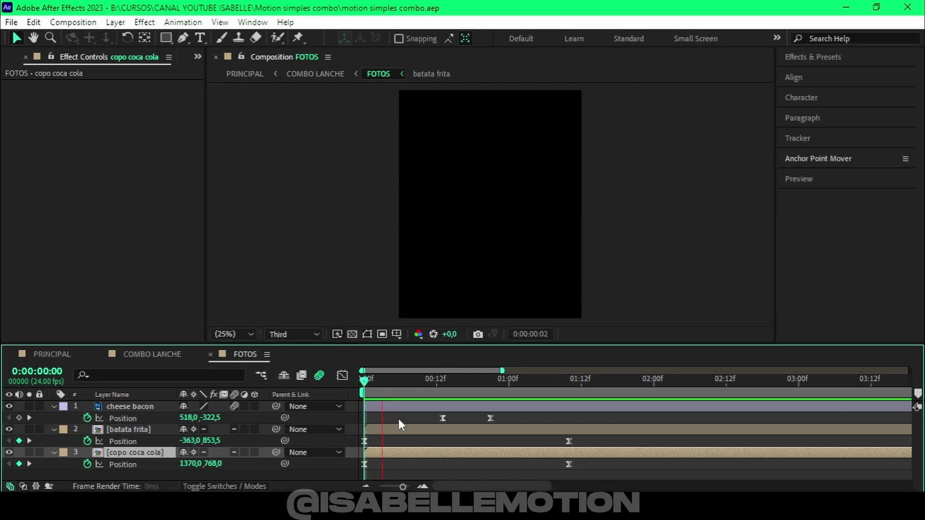
key("space")
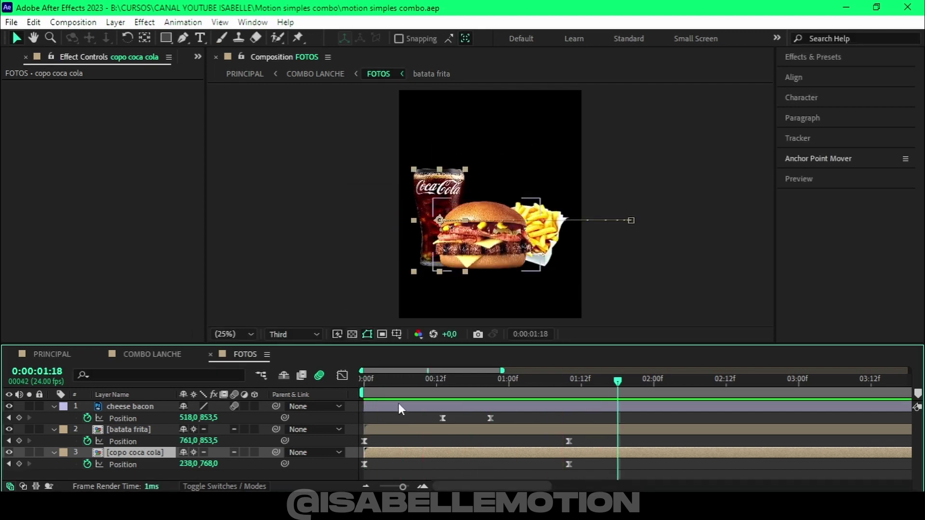
key("space")
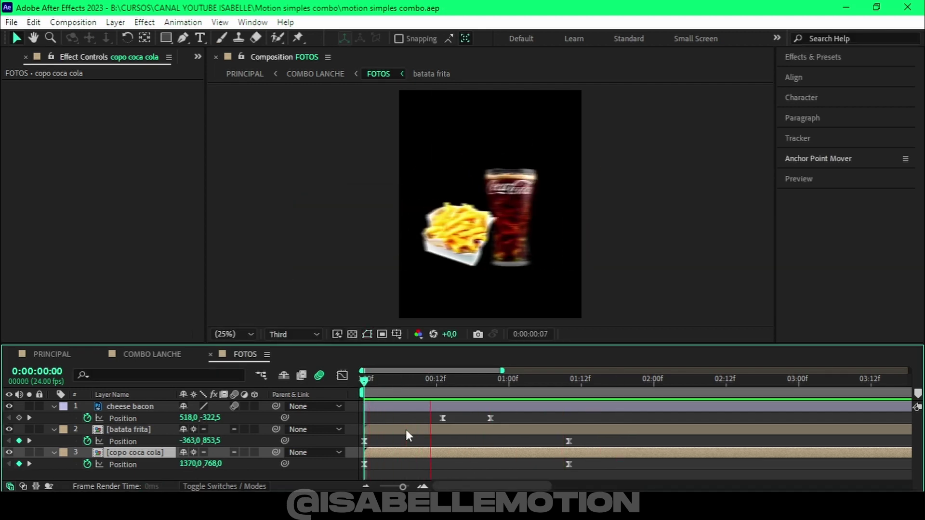
Step: Push the burger's landing keyframe later in three moves to about 0:00:01:06
mouse_move(429, 416)
left_mouse_down()
mouse_move(536, 423)
mouse_move(502, 418)
left_mouse_up()
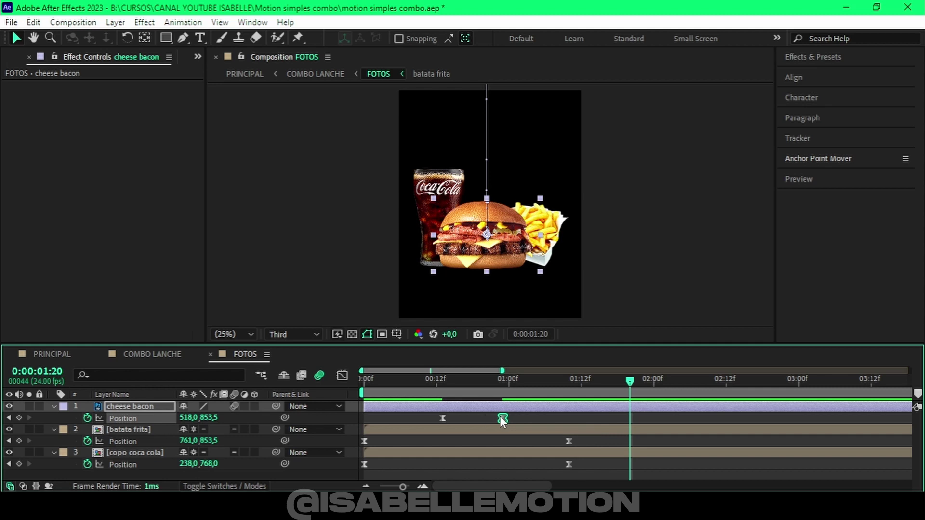
left_click_drag(505, 419, 511, 418)
key("Home")
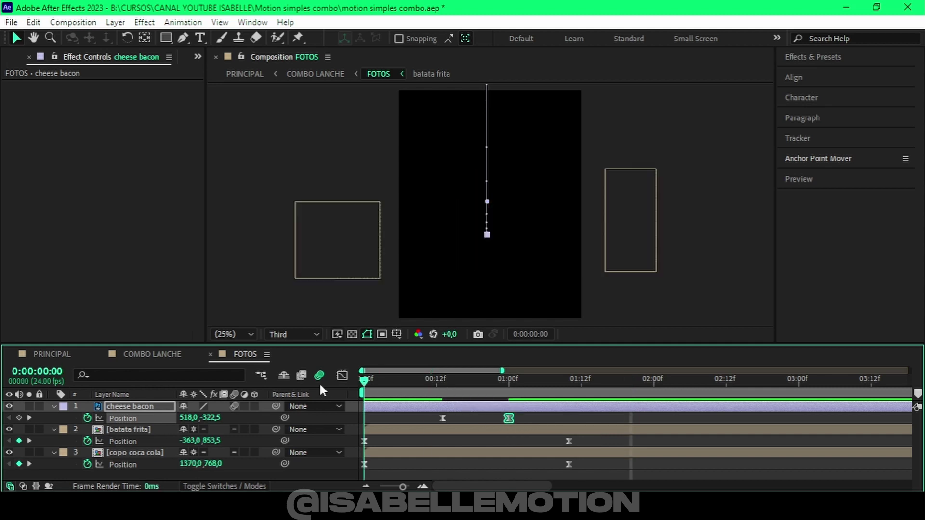
key("space")
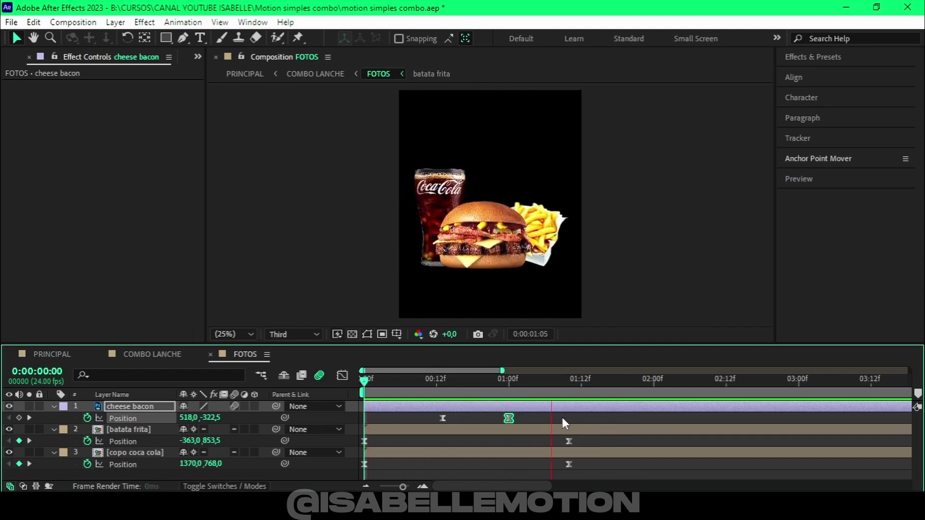
left_click_drag(509, 418, 521, 419)
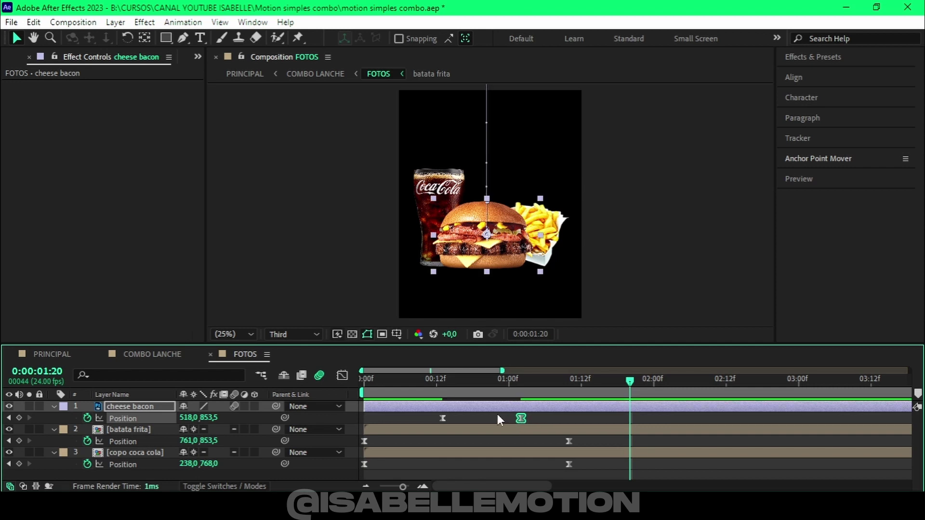
key("Home")
key("space")
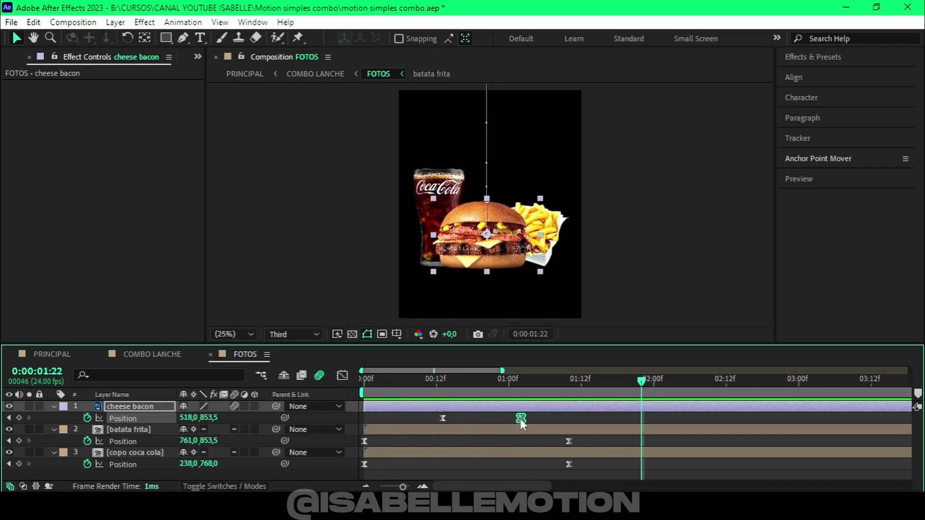
left_click_drag(521, 419, 545, 418)
key("Home")
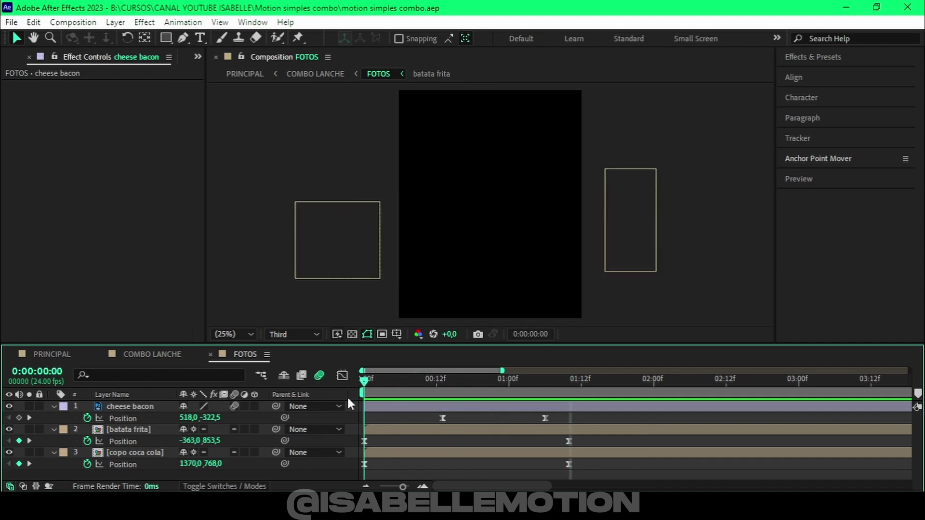
key("space")
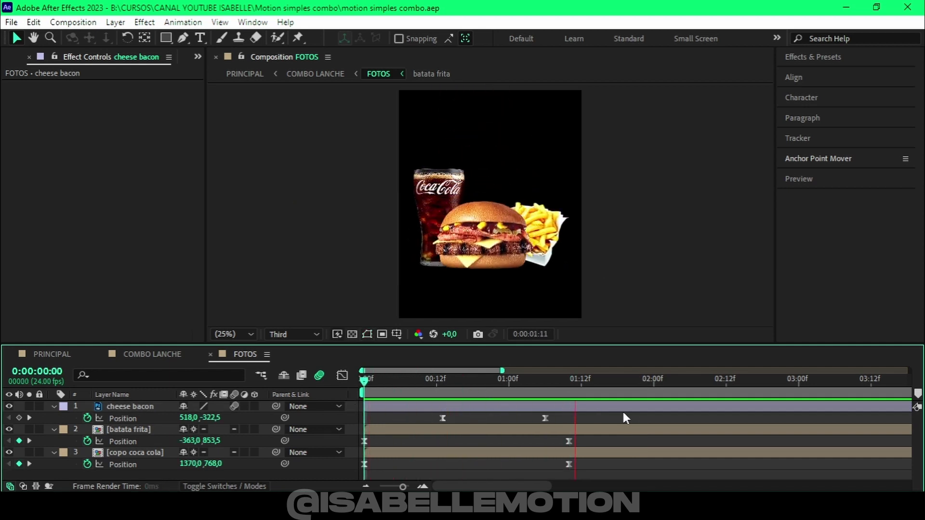
key("space")
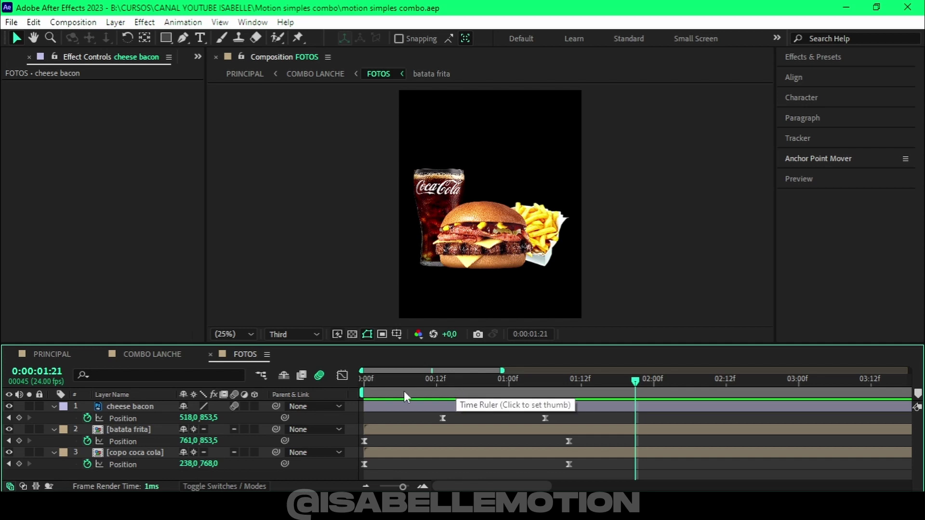
Step: Close FOTOS and preview the COMBO LANCHE poster animation from the first frame
left_click(210, 355)
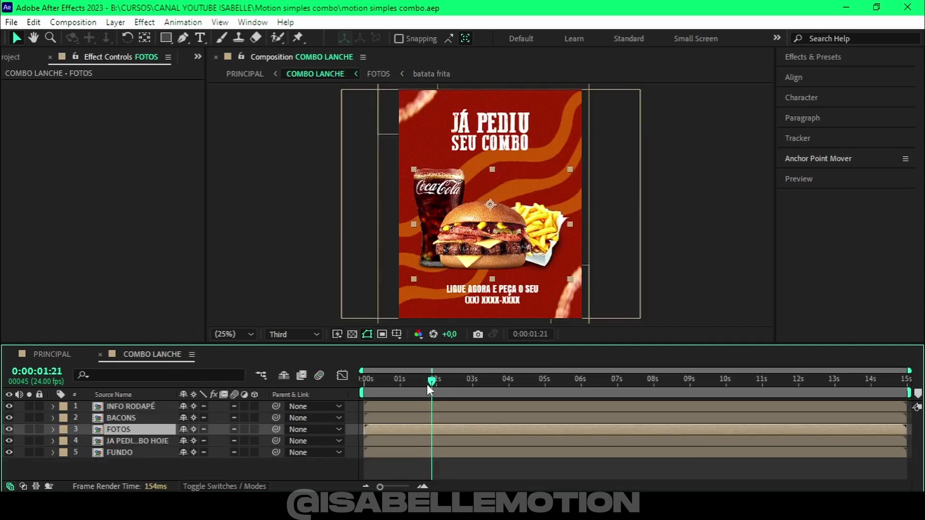
left_click_drag(402, 382, 354, 388)
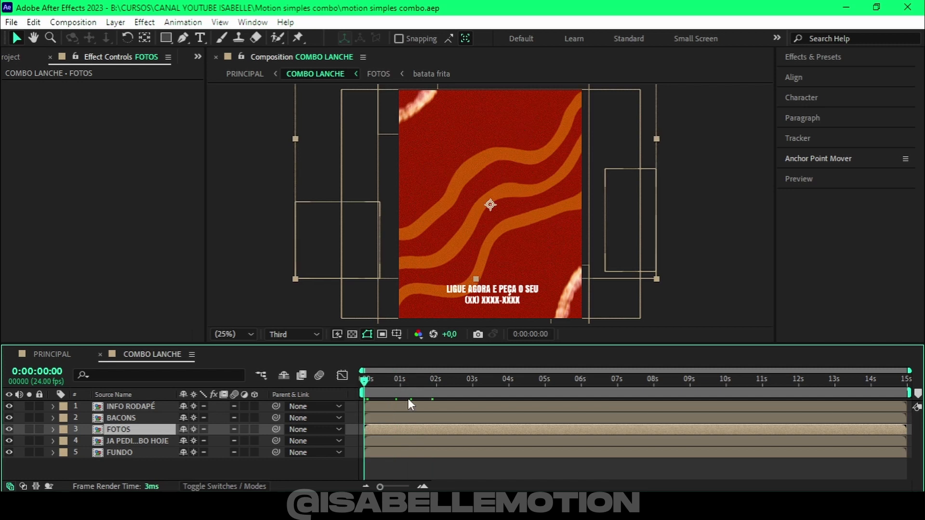
key("space")
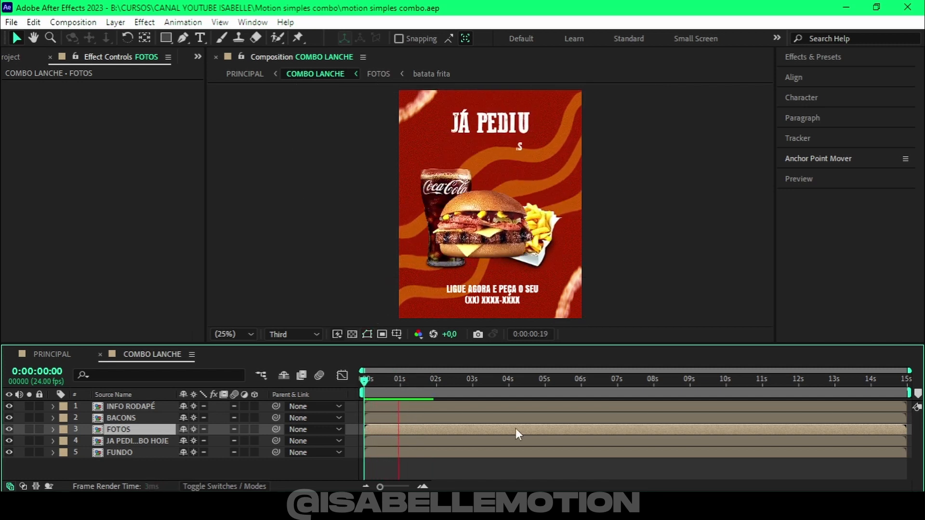
key("space")
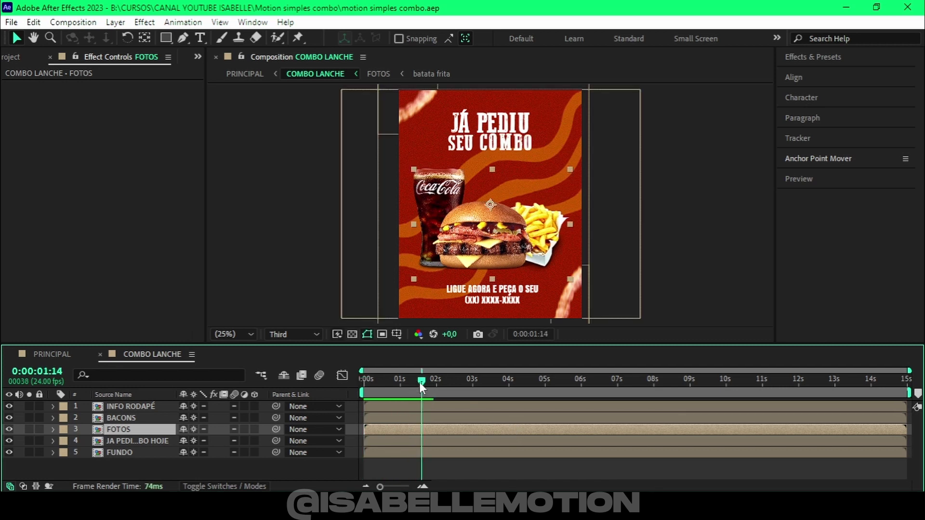
Step: Slide the FOTOS layer to start at about 1 second and preview the delayed photos
left_click_drag(420, 382, 415, 383)
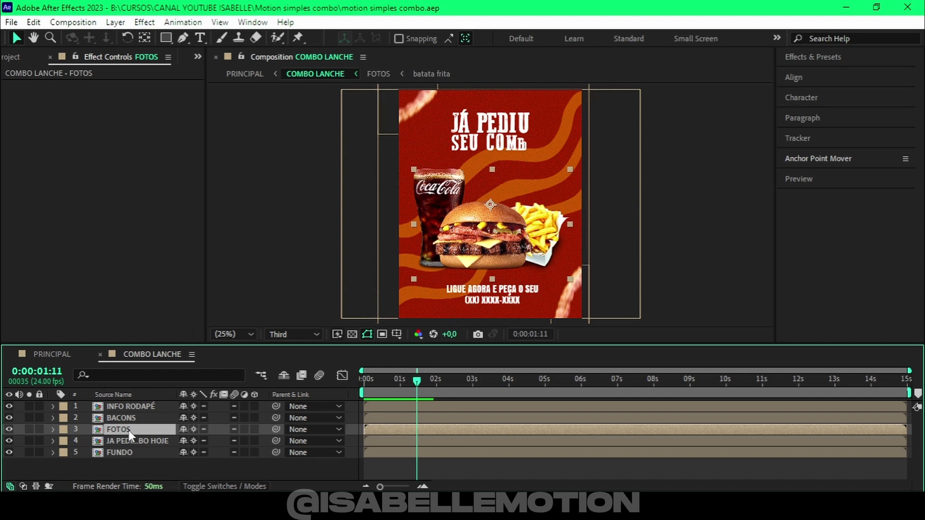
left_click_drag(396, 429, 437, 427)
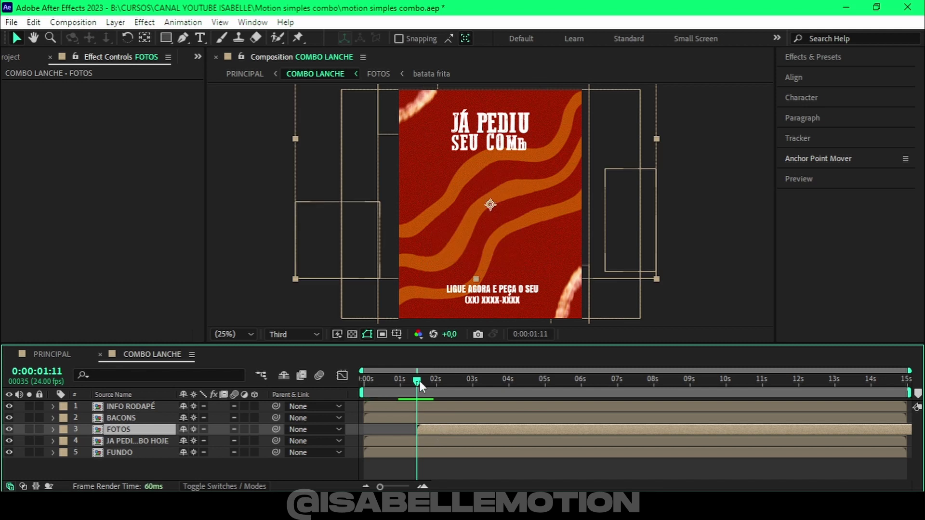
left_click_drag(417, 380, 350, 391)
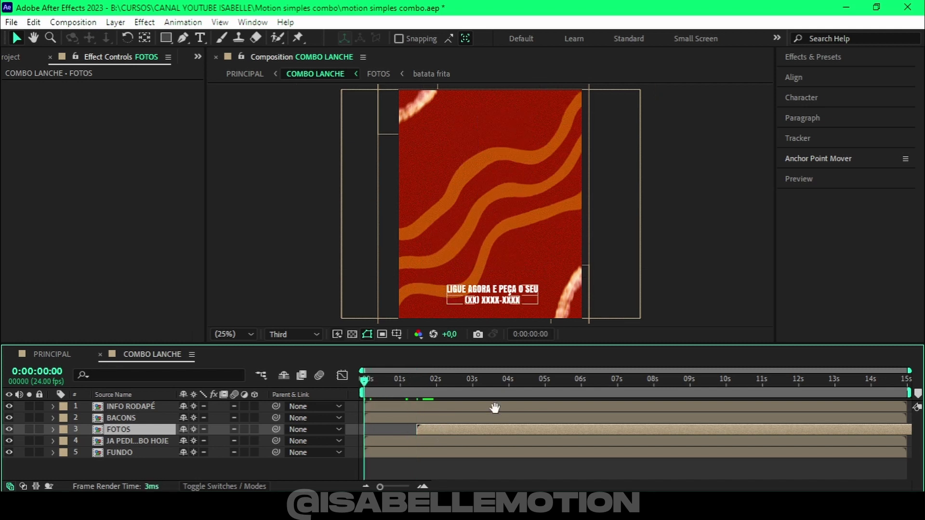
key("space")
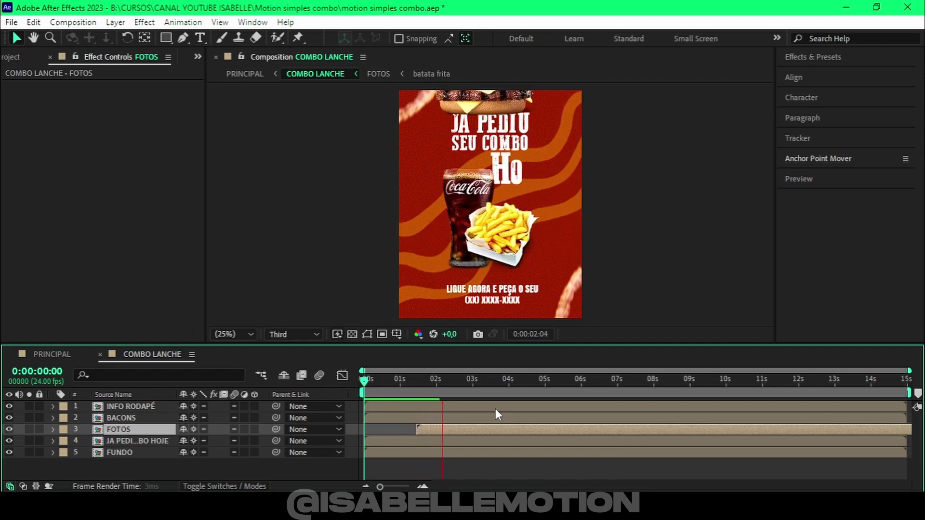
key("space")
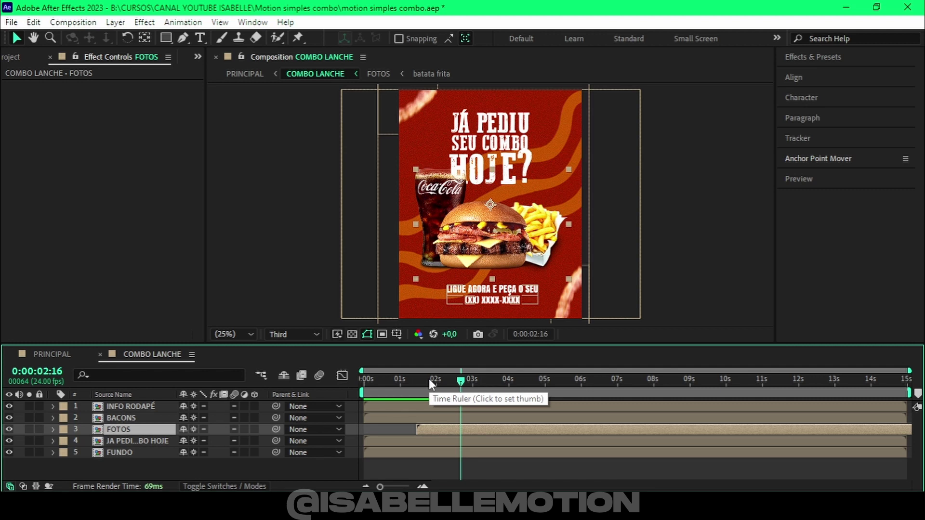
key("Home")
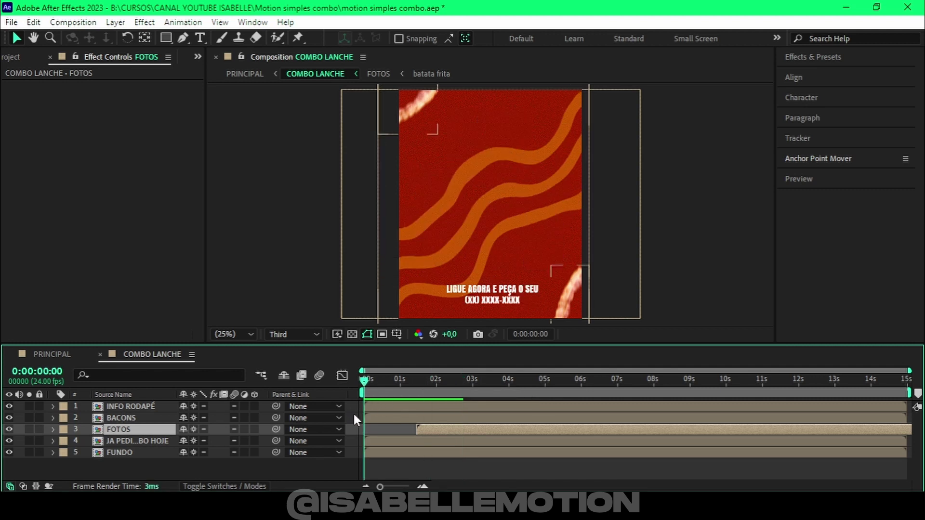
key("space")
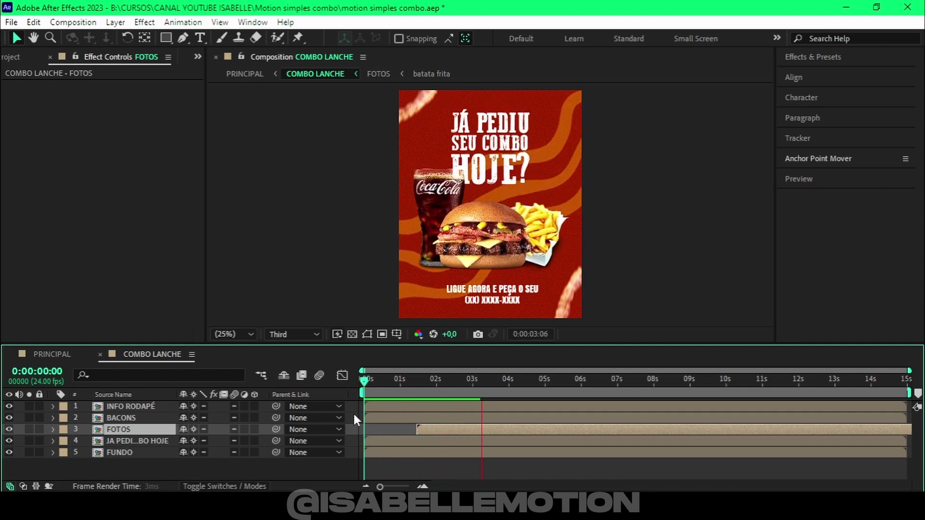
key("space")
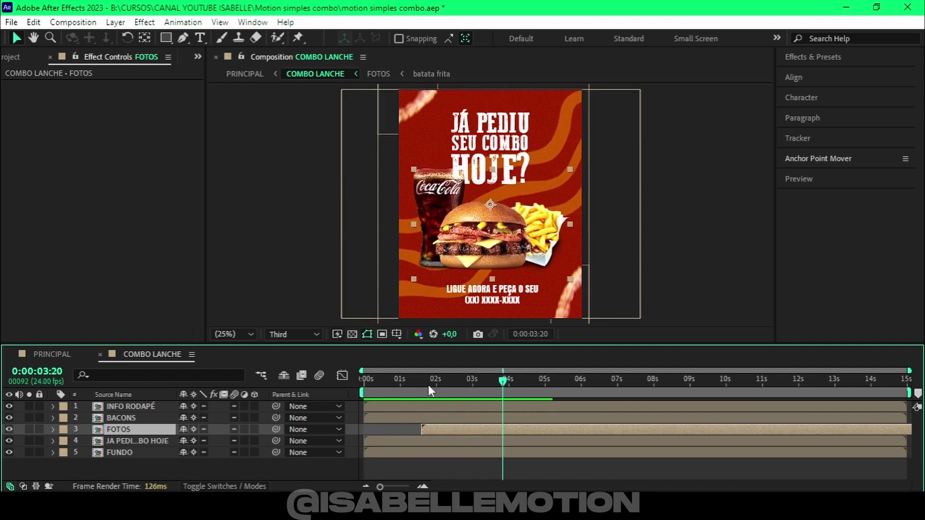
Step: Trim the FOTOS layer to start at 0:00:01:22, save, and preview again
left_click_drag(429, 386, 434, 385)
key("alt+bracketleft")
key("ctrl+s")
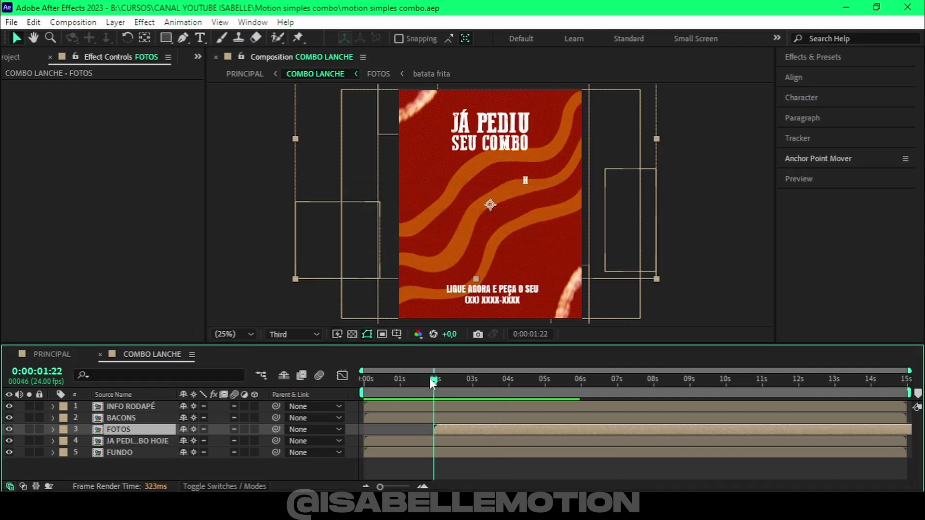
key("Home")
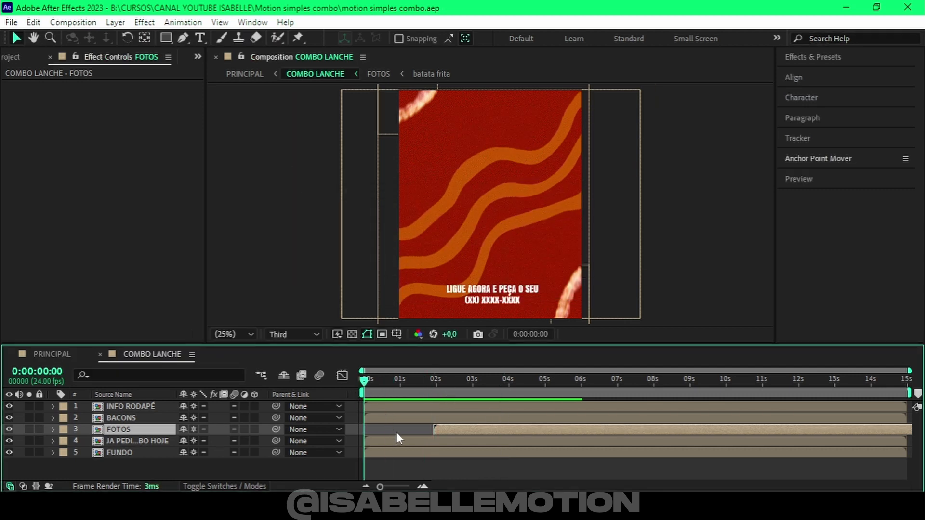
left_click(394, 429)
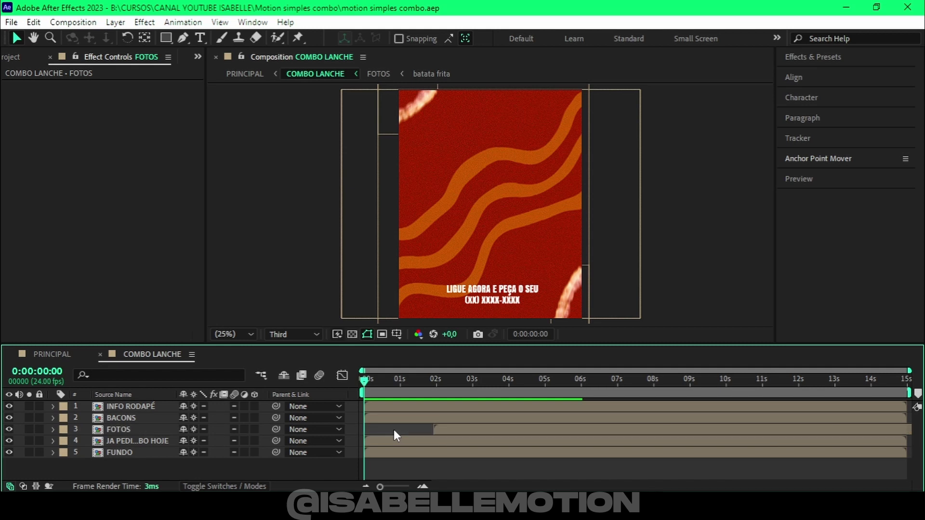
key("space")
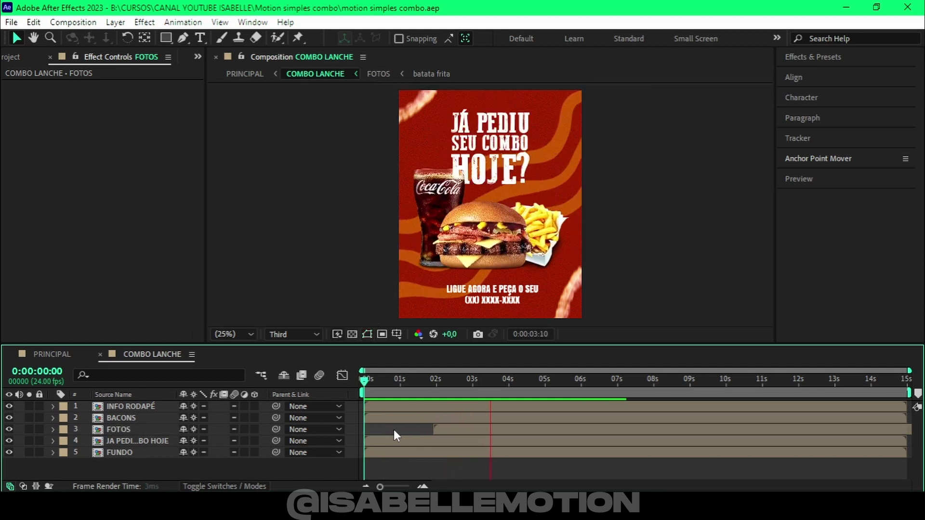
left_click_drag(496, 383, 422, 381)
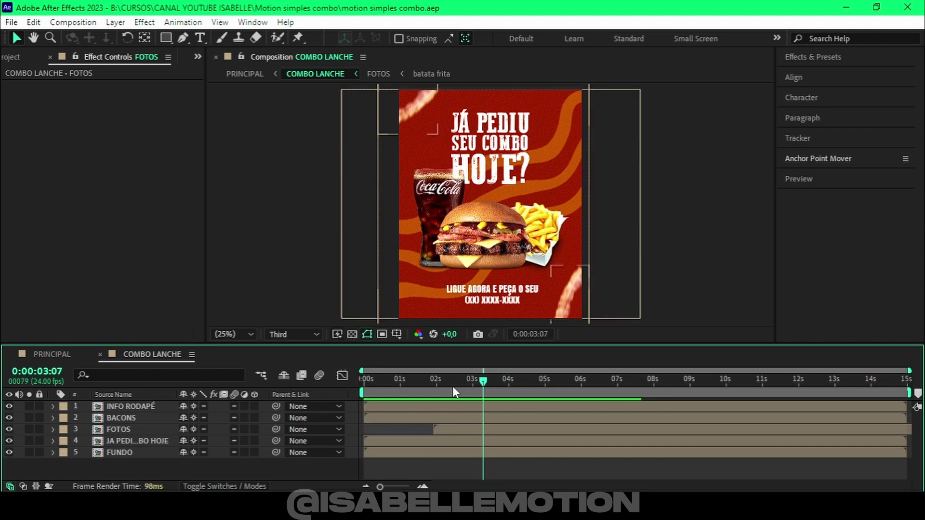
Step: Move the INFO RODAPÉ anchor point down onto the footer text with the Pan Behind tool
left_click(481, 300)
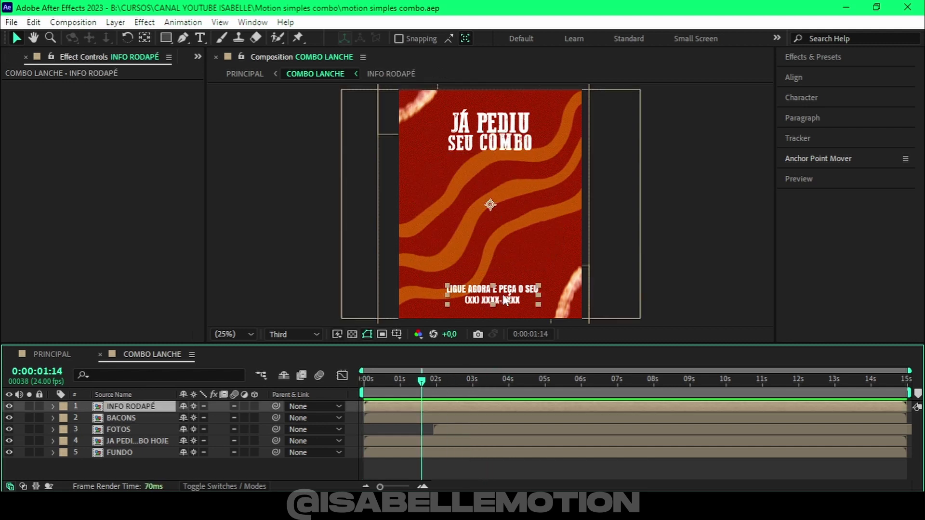
key("y")
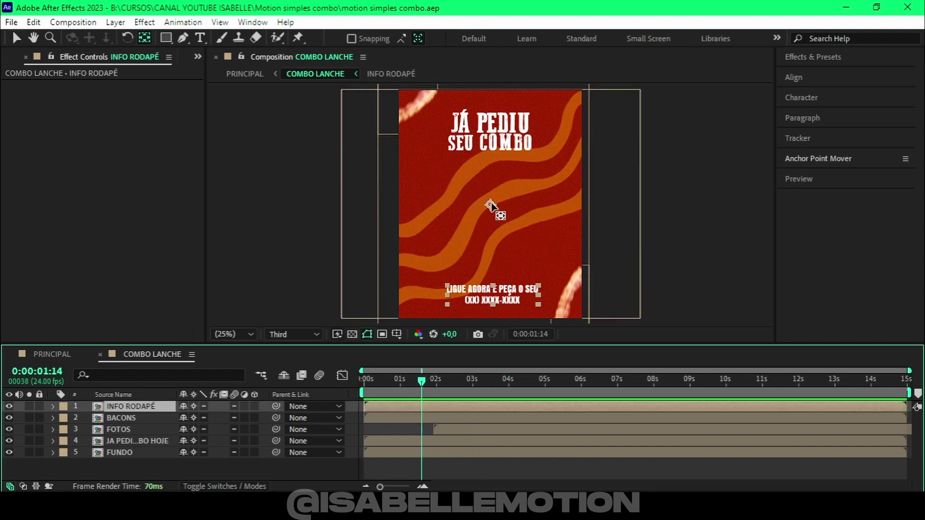
left_click_drag(490, 206, 490, 269)
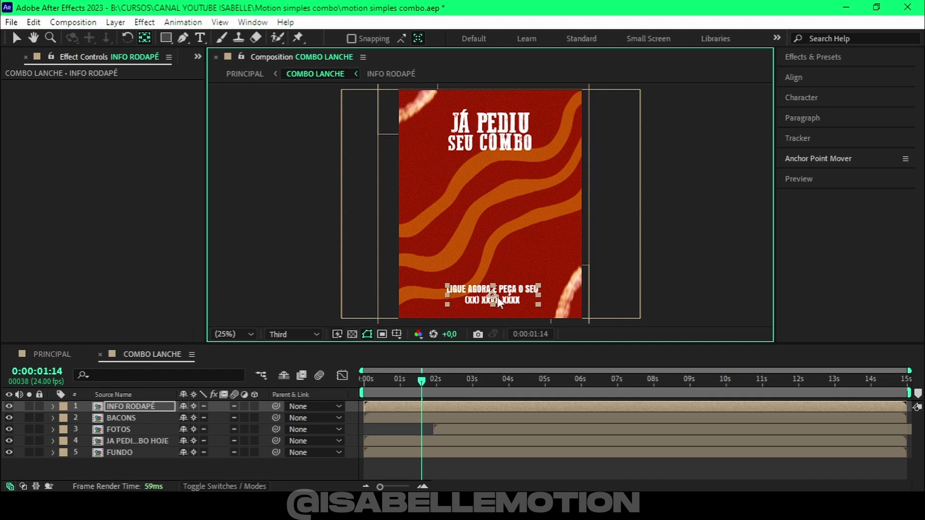
key("v")
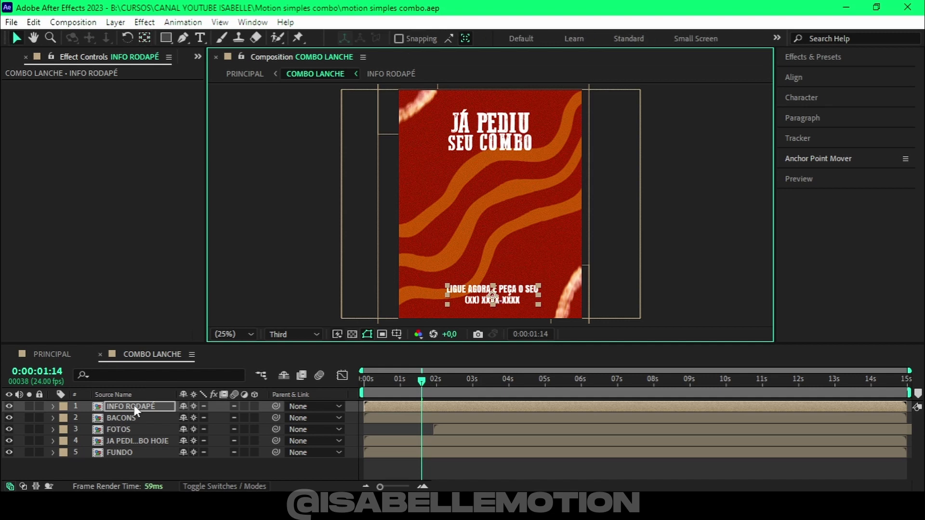
Step: Inside the INFO RODAPÉ precomp, convert both text layers to editable text and save
double_click(134, 406)
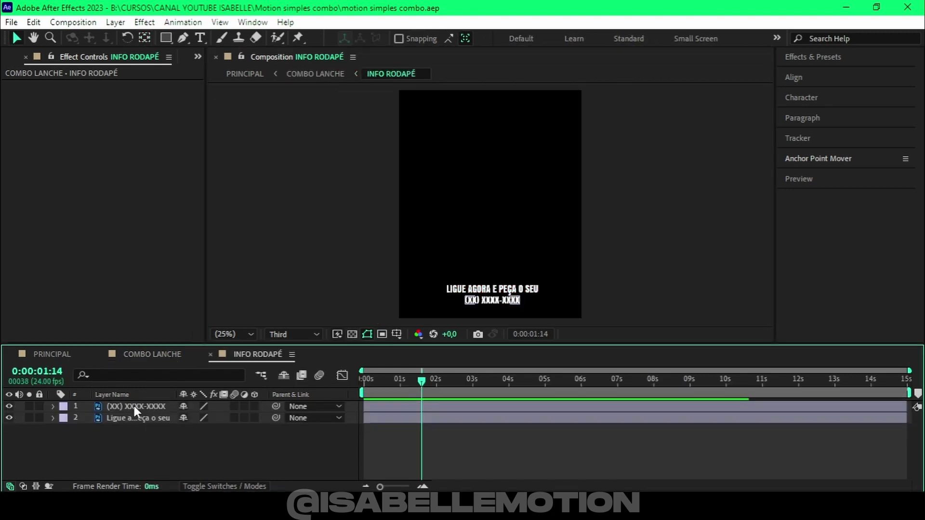
left_click_drag(143, 428, 139, 406)
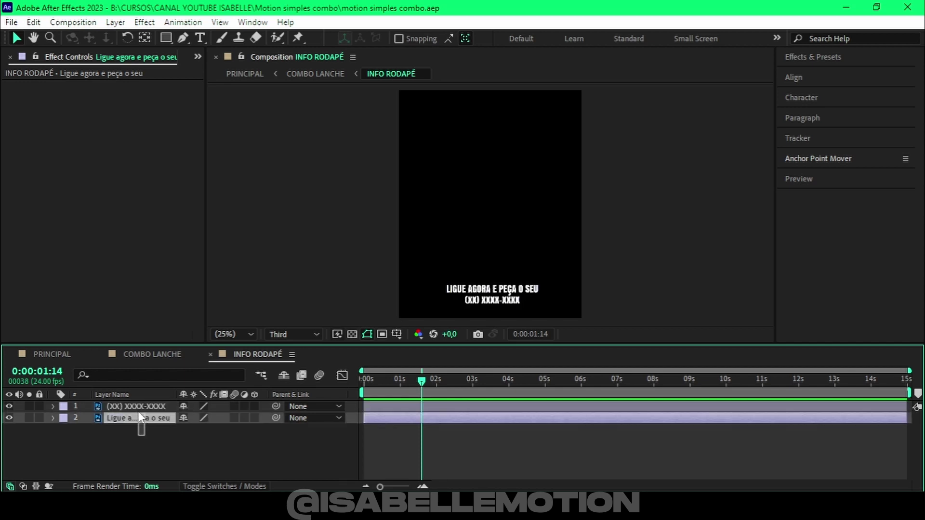
right_click(144, 410)
mouse_move(274, 370)
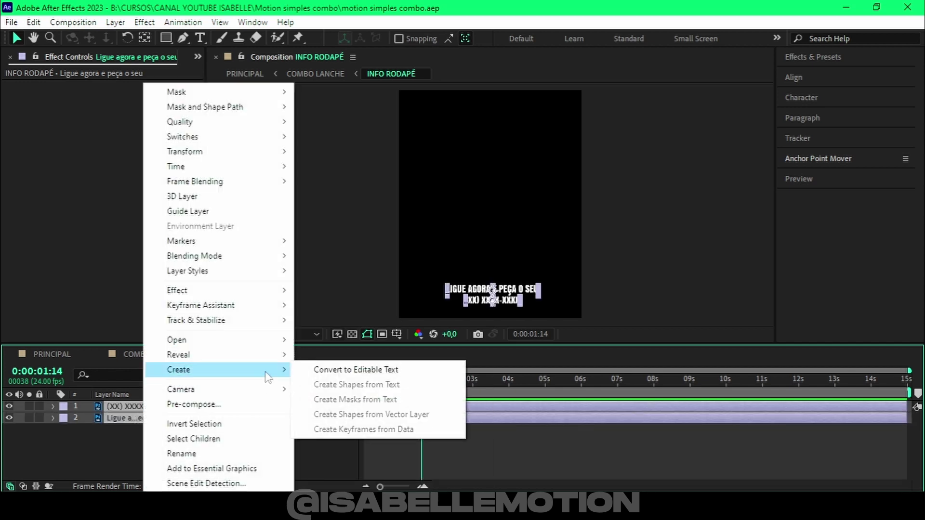
left_click(341, 371)
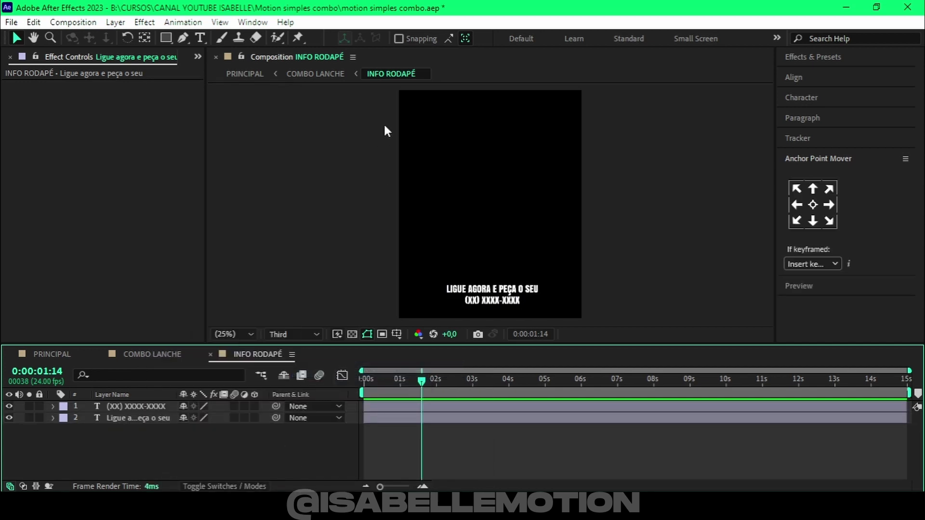
key("ctrl+s")
Step: From the Animation Composer 3 panel, apply Fade Characters Together as the 'Ligue agora e peça o seu' intro
left_click(256, 23)
left_click(345, 98)
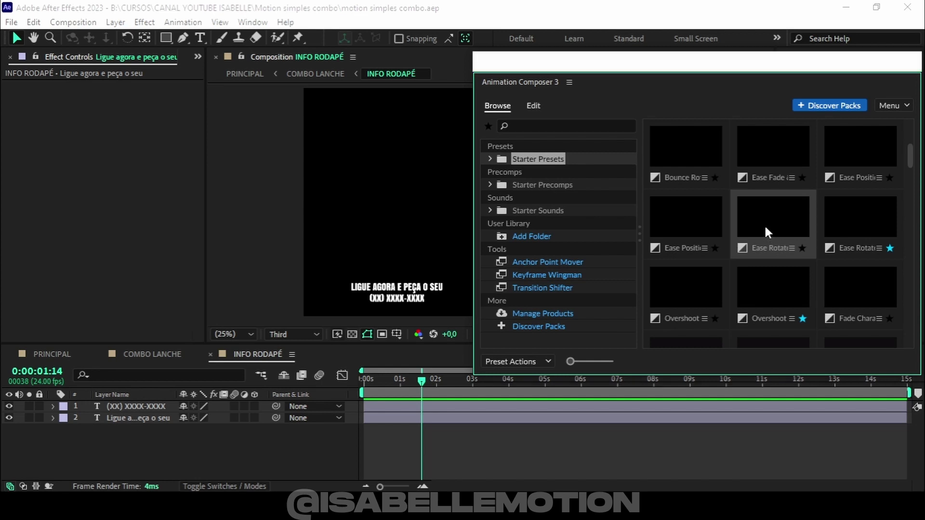
mouse_move(765, 224)
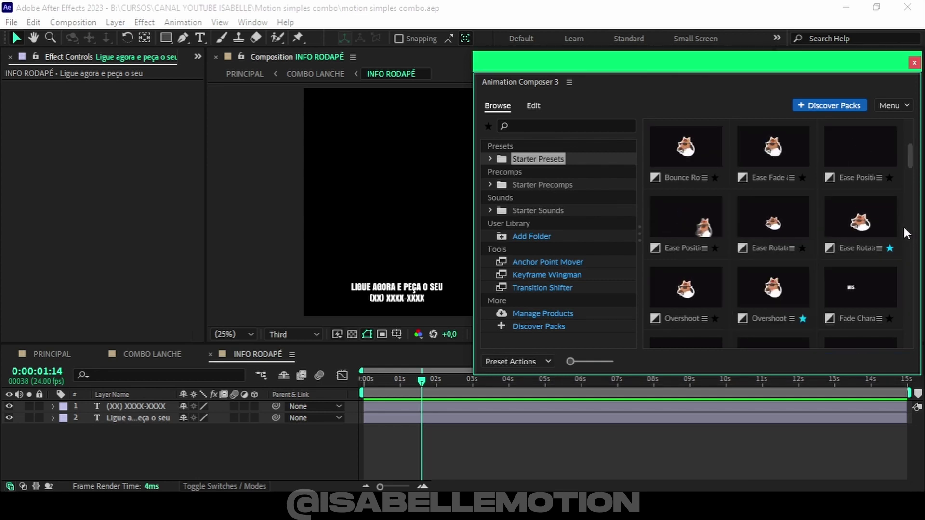
scroll(766, 290, "down", 1)
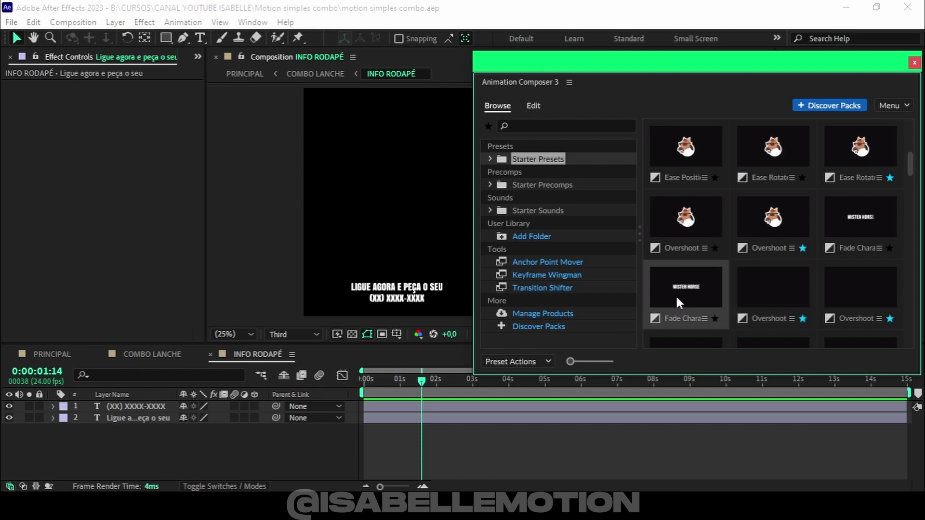
mouse_move(679, 293)
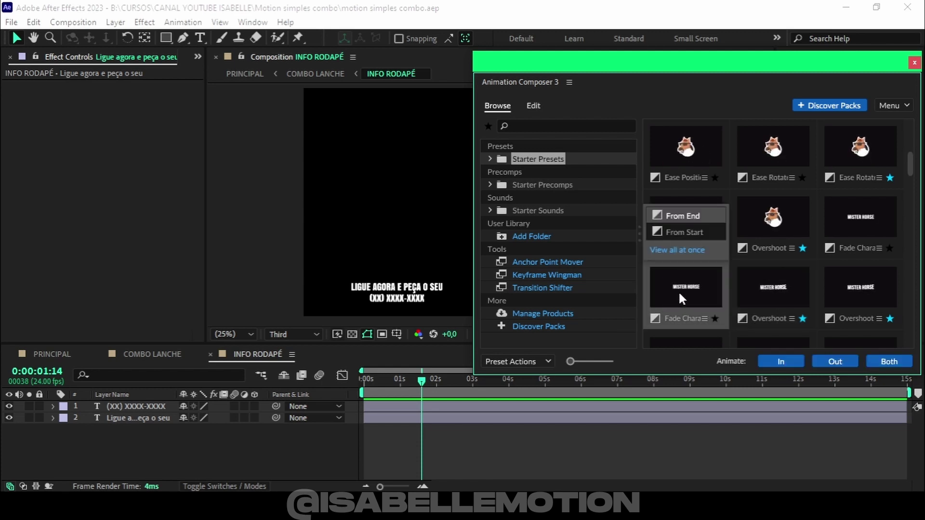
scroll(680, 289, "down", 1)
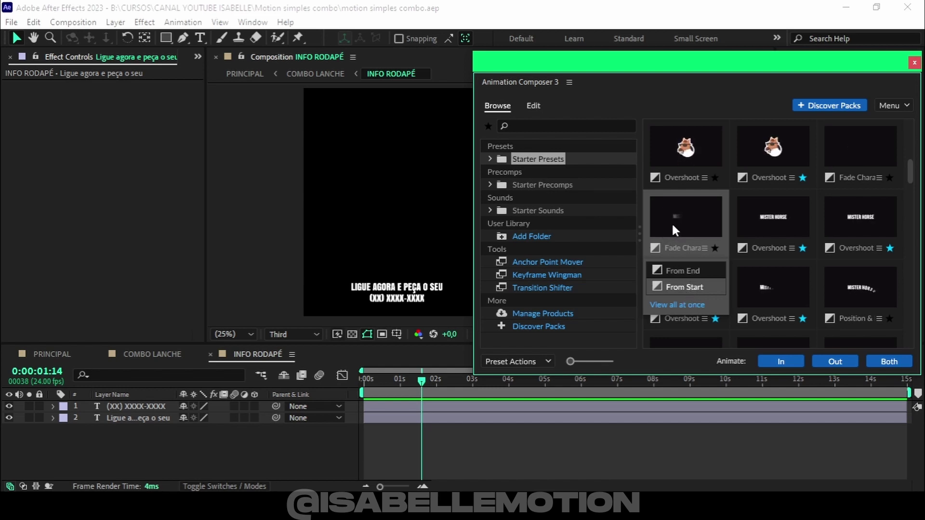
left_click(178, 416)
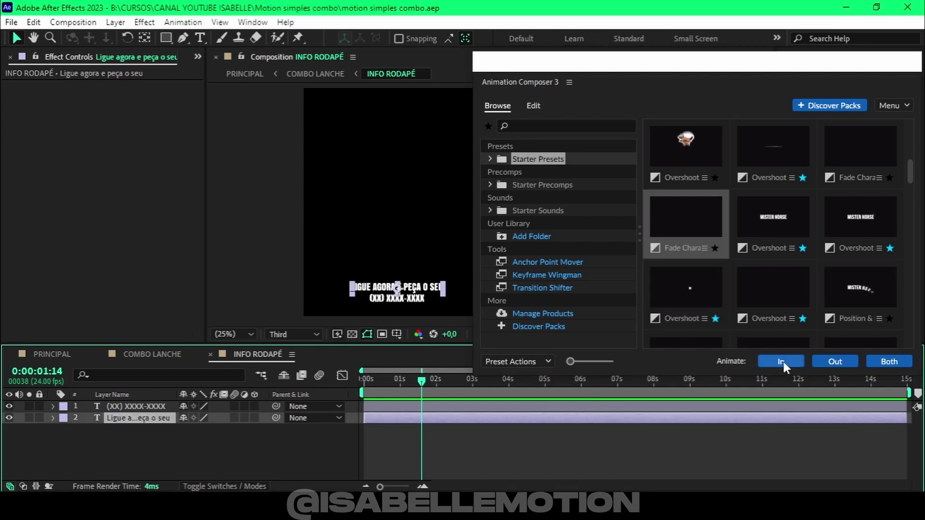
left_click(783, 362)
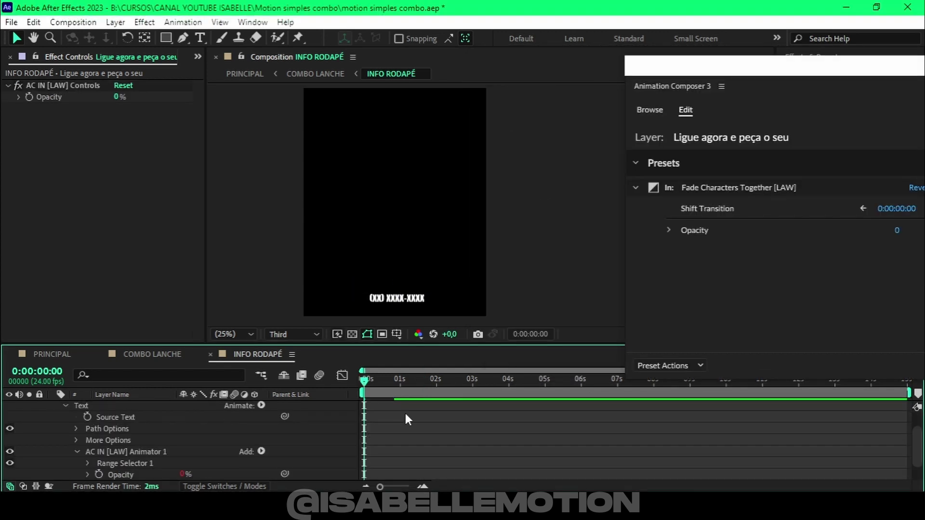
Step: Preview the text fade-in and copy layer 2's Animation Composer presets
key("space")
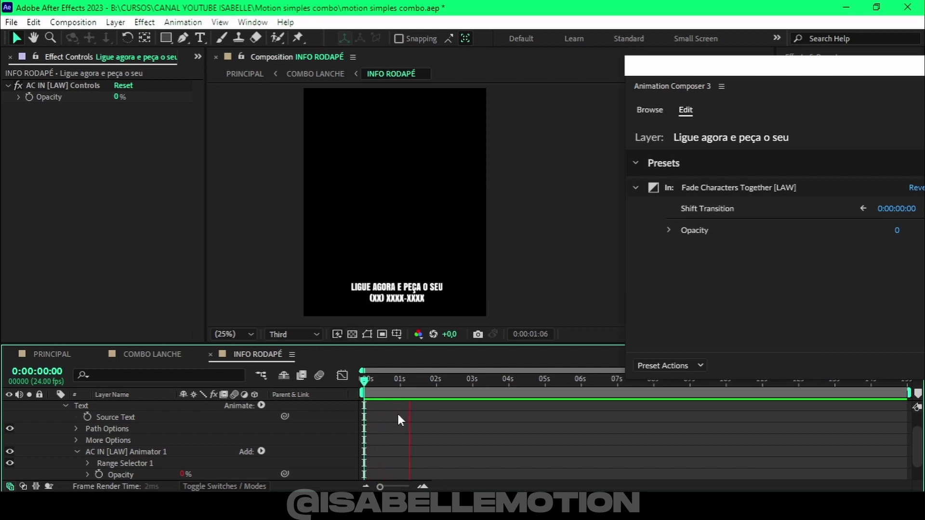
key("space")
scroll(63, 423, "up", 2)
left_click(54, 418)
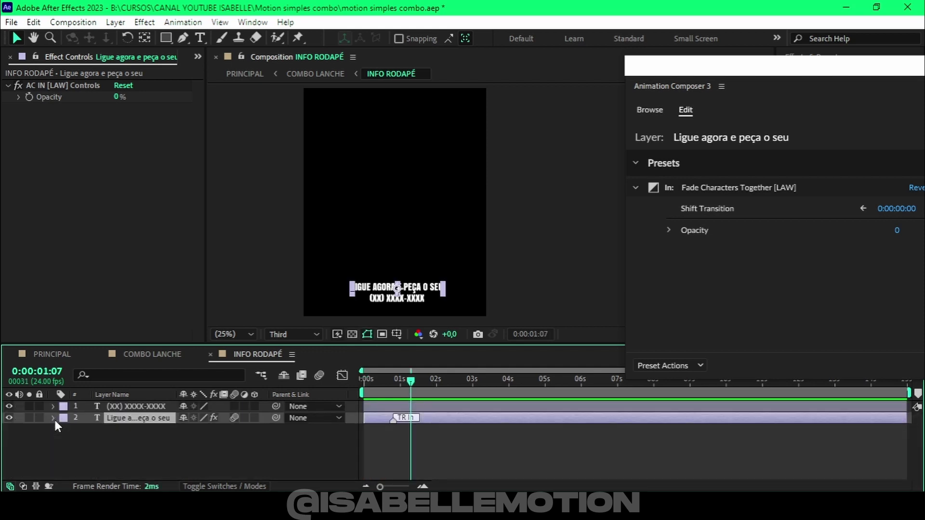
left_click(656, 363)
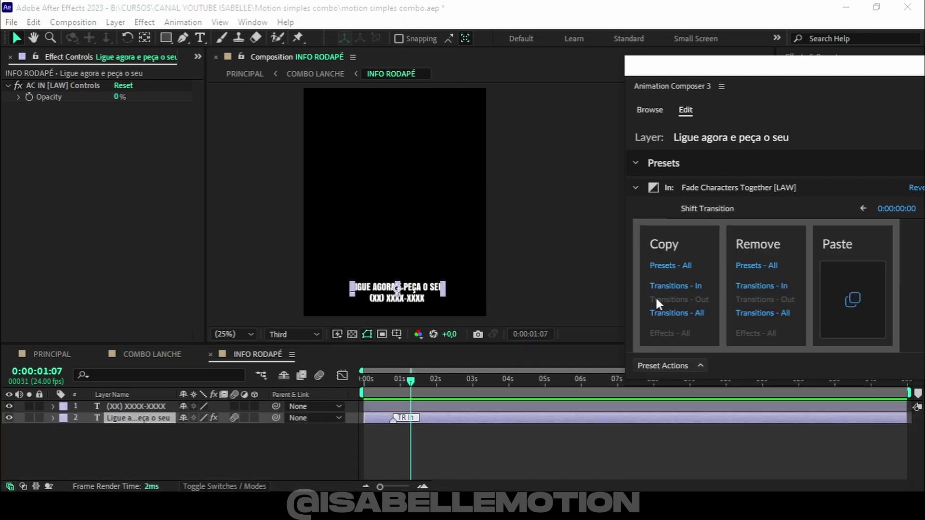
left_click(667, 265)
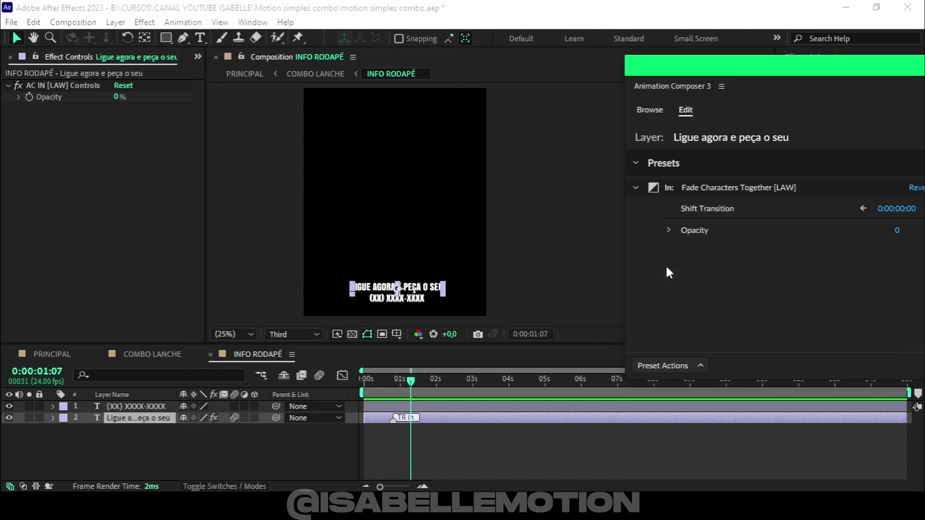
Step: Paste the fade-in onto the phone number line, start it slightly later, preview and save
left_click(382, 407)
left_click(684, 365)
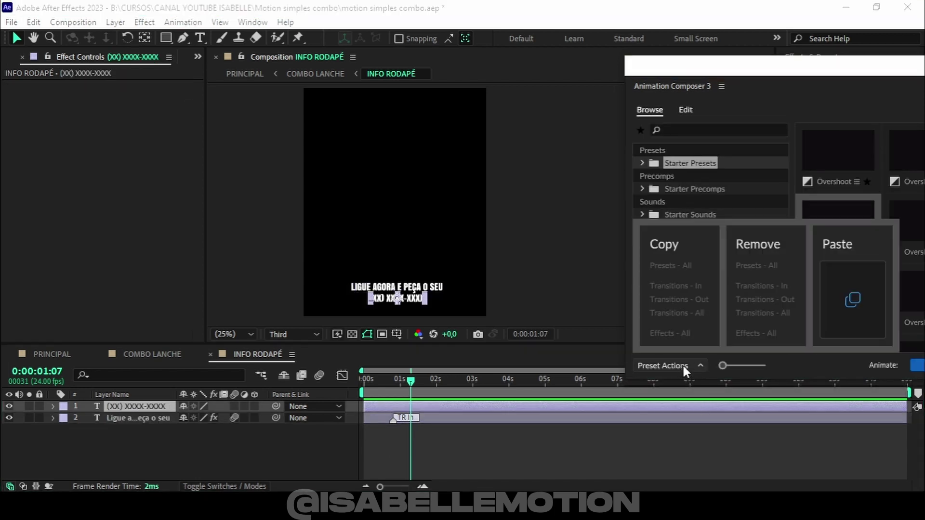
left_click(840, 307)
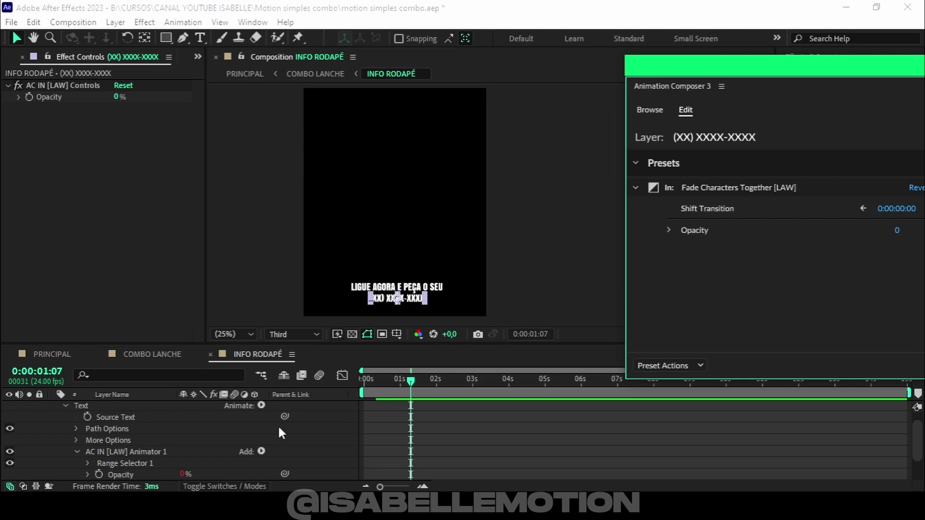
left_click(54, 406)
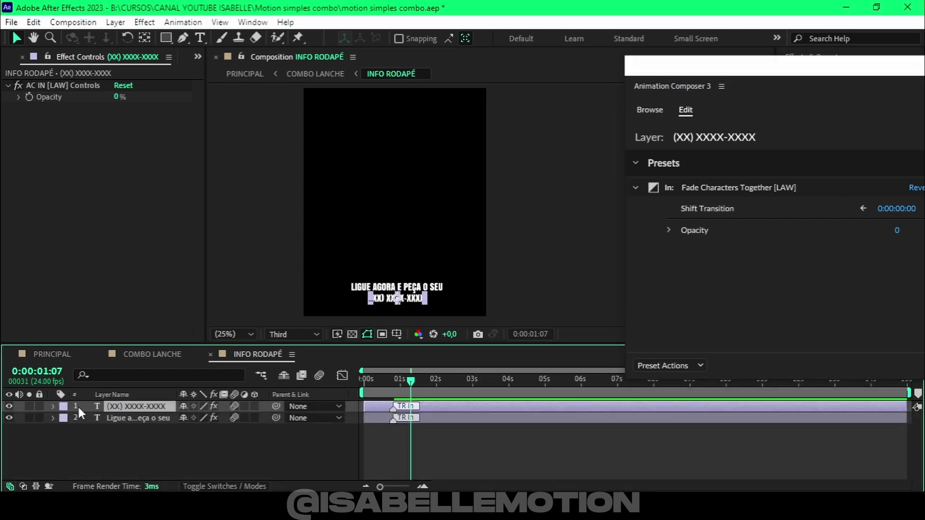
left_click_drag(438, 406, 462, 407)
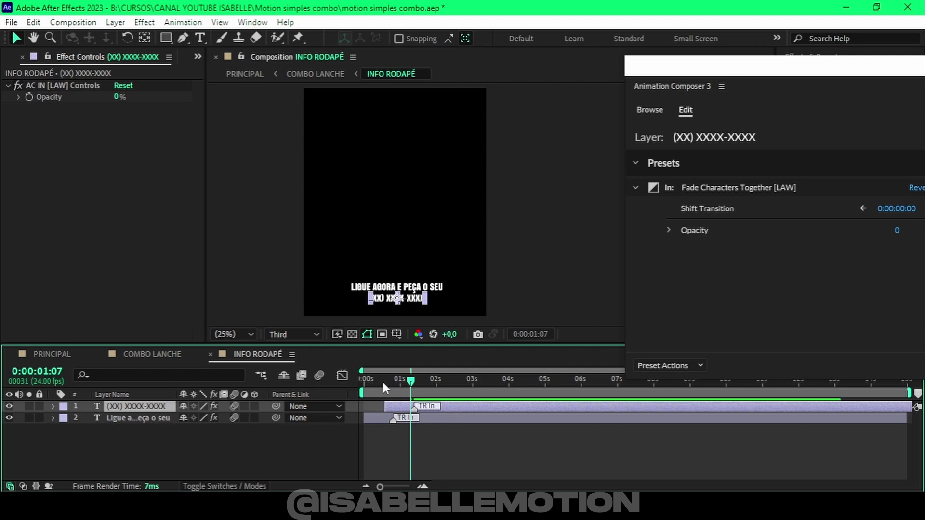
left_click_drag(382, 380, 349, 385)
key("space")
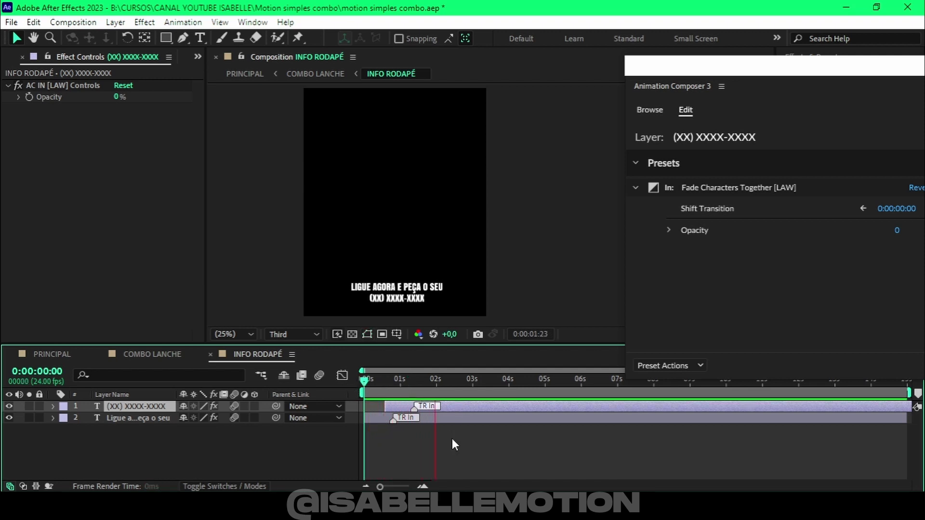
key("ctrl+s")
Step: Back in COMBO LANCHE, shift the INFO RODAPÉ layer to start around 3 seconds and preview
left_click(210, 355)
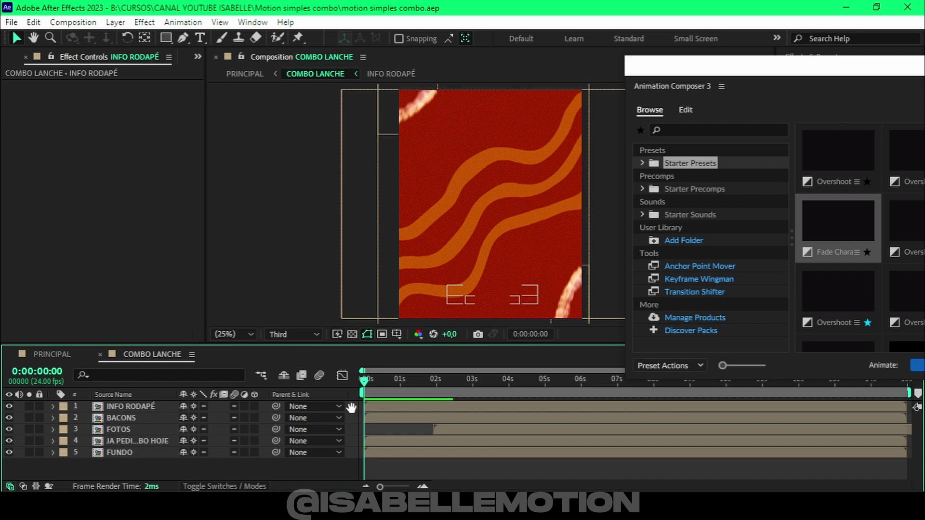
left_click(408, 378)
left_click_drag(410, 377, 480, 380)
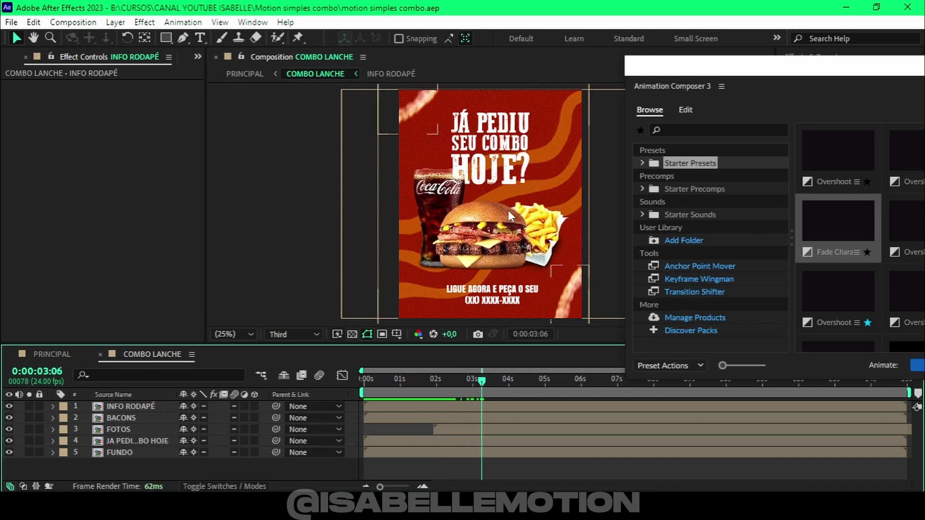
left_click_drag(402, 406, 508, 403)
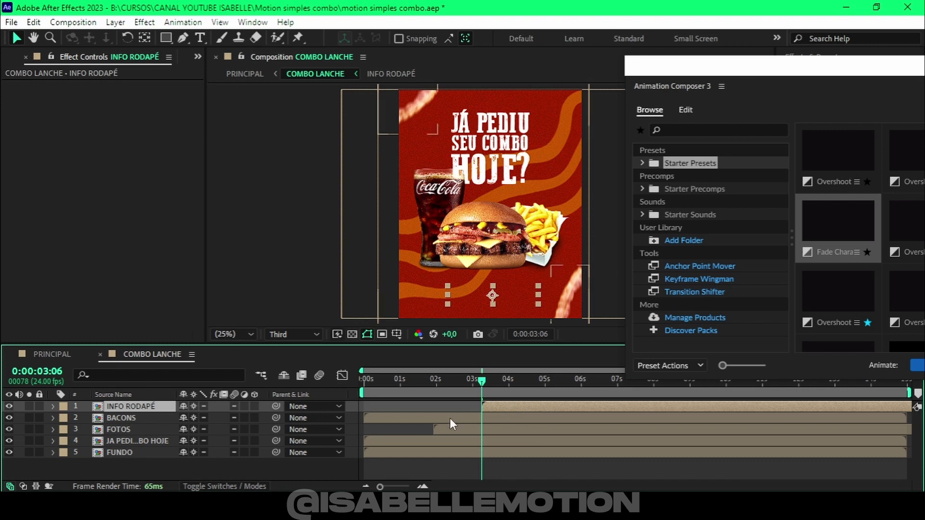
left_click_drag(443, 382, 349, 394)
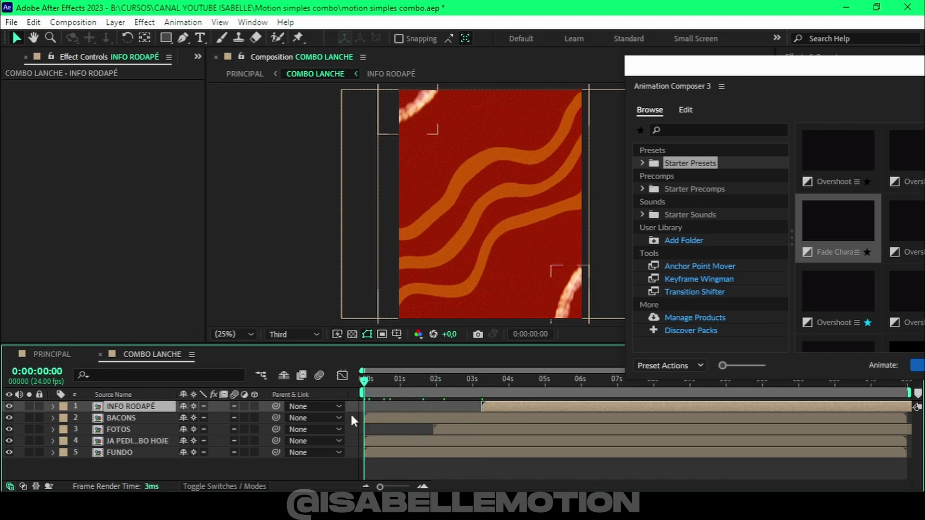
left_click(351, 412)
key("space")
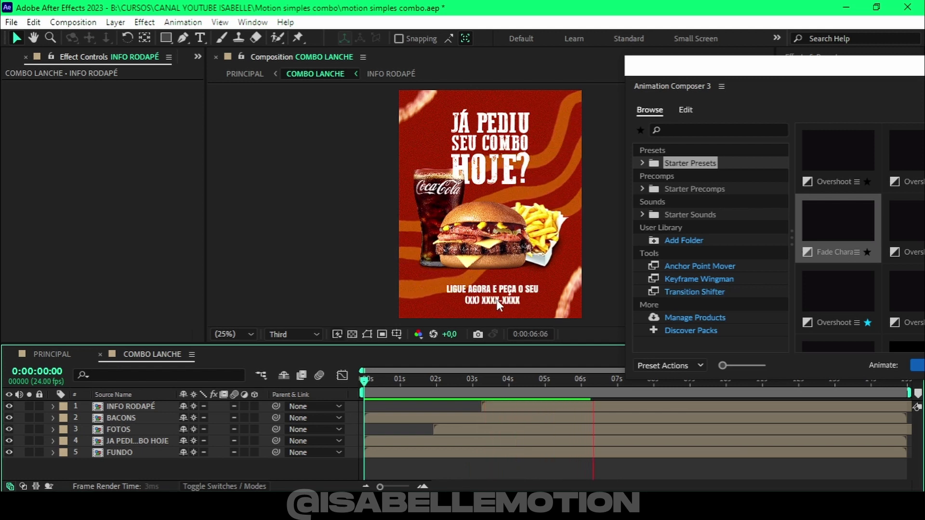
key("space")
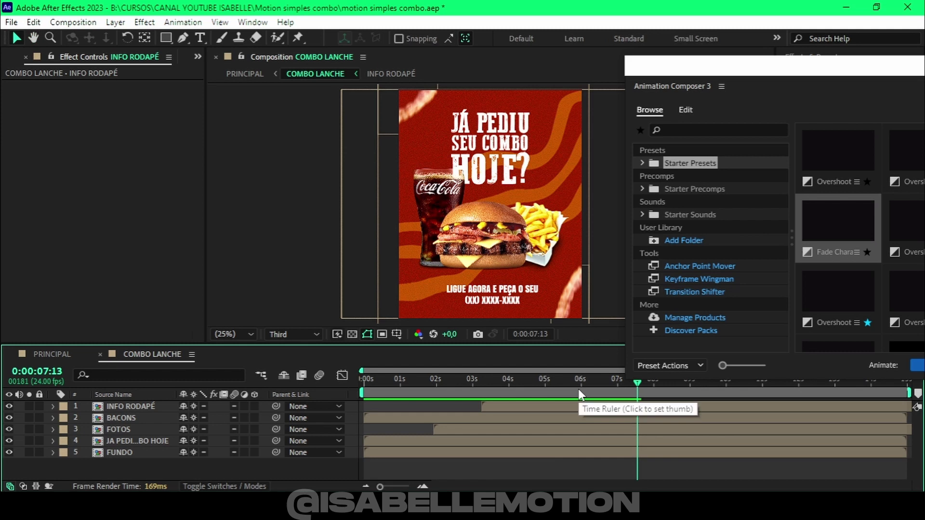
Step: Select the BACONS layer and save the project
left_click(571, 298)
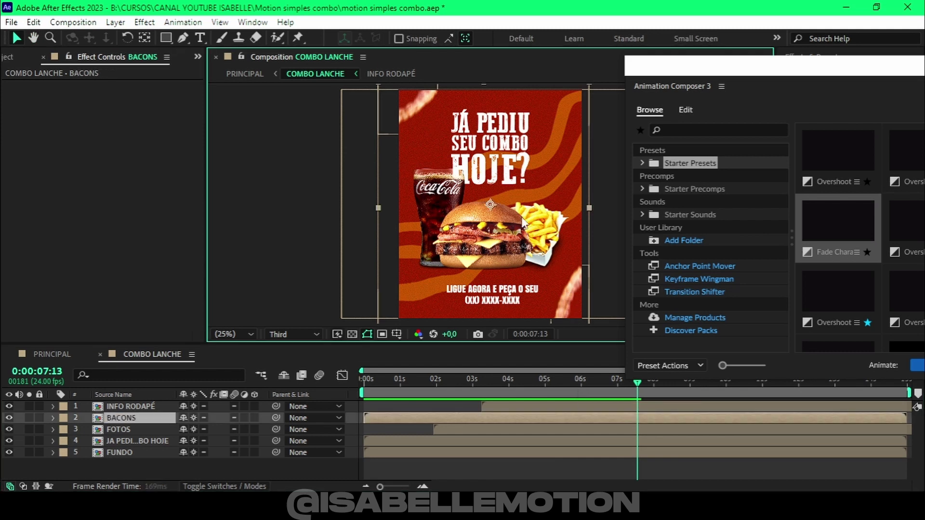
key("ctrl+s")
left_click(233, 332)
left_click(247, 111)
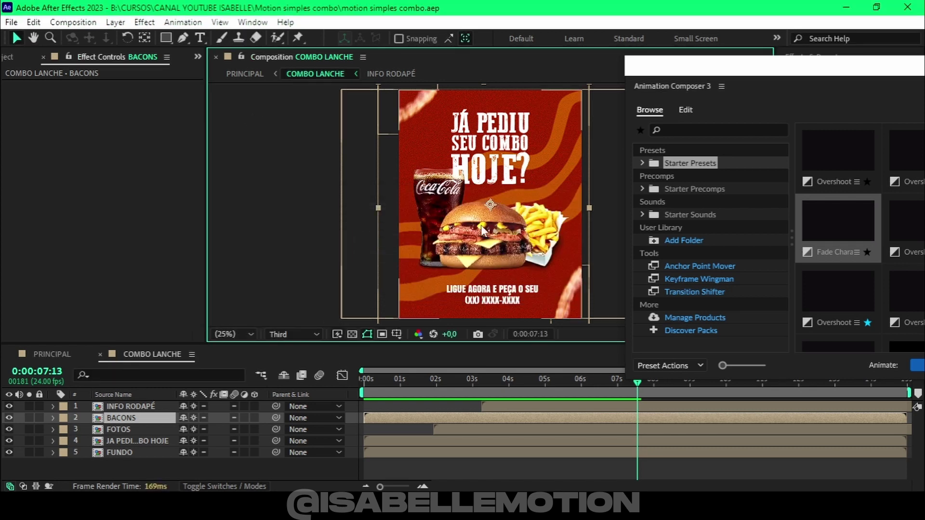
Step: Look inside the BACONS precomp at its bacon layers, then return to COMBO LANCHE
left_click(130, 418)
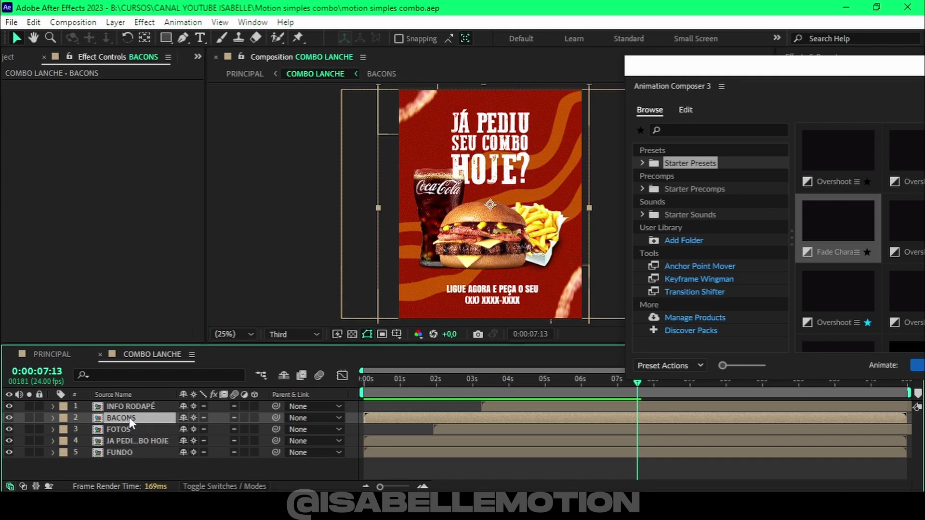
double_click(129, 418)
left_click(135, 406)
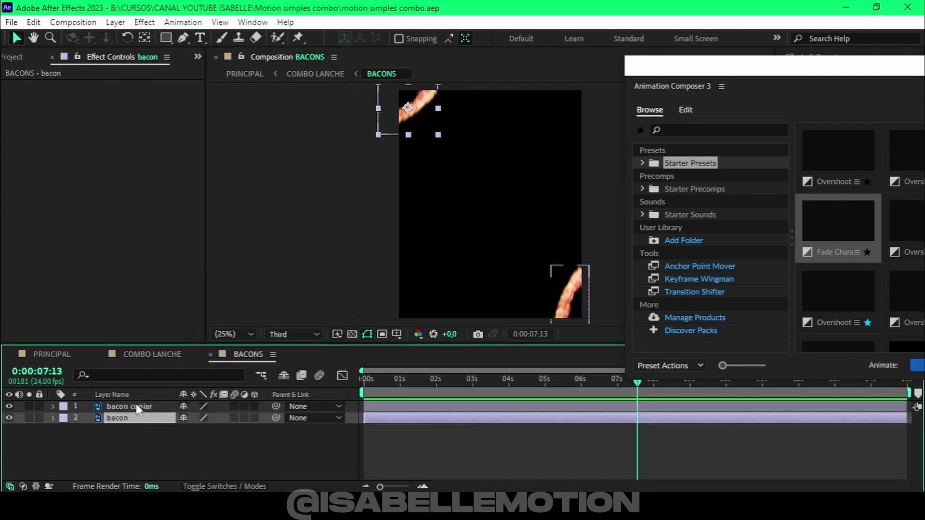
left_click(144, 417)
left_click(152, 432)
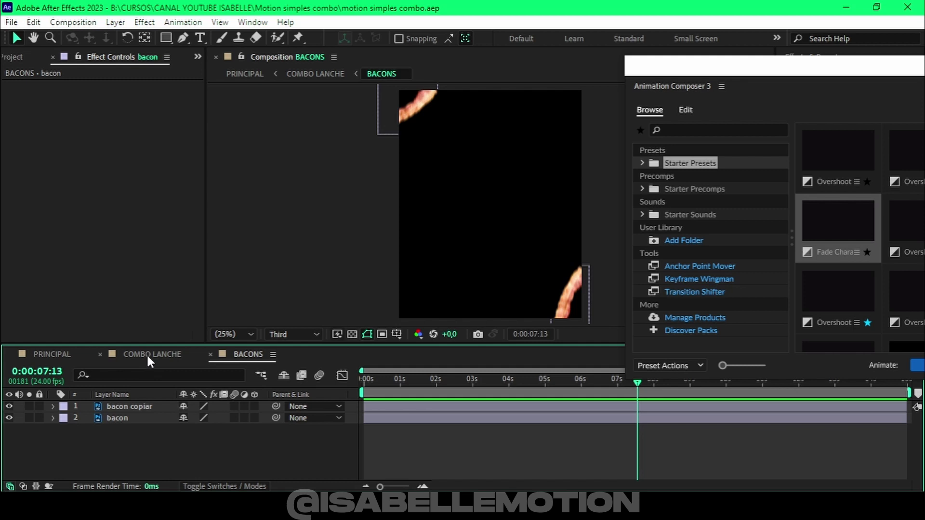
left_click(147, 354)
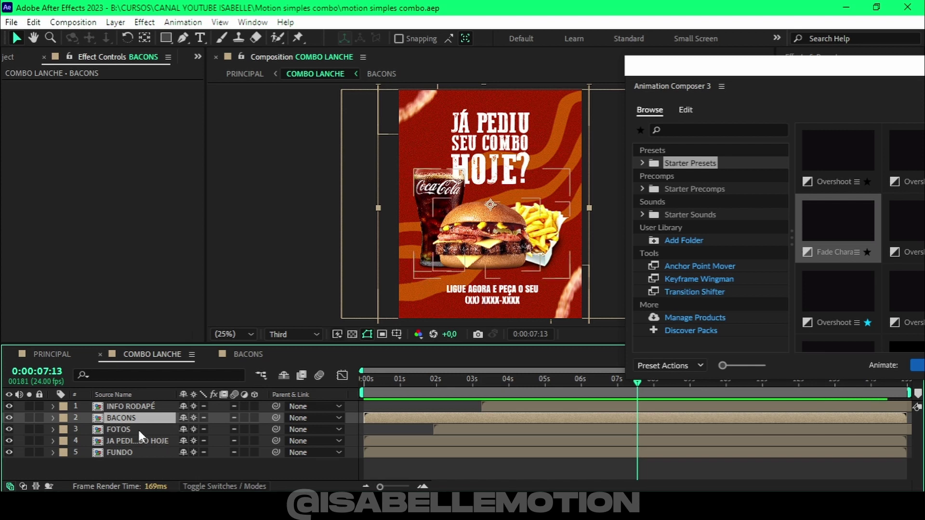
Step: Apply Overshoot Position & Scale to the INFO RODAPÉ footer and open the BACONS precomp
left_click(133, 407)
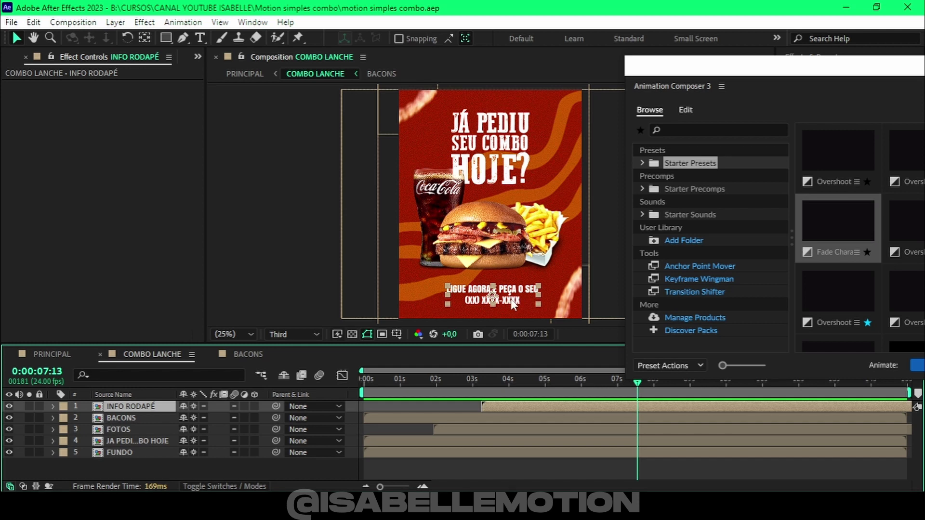
left_click_drag(509, 298, 511, 298)
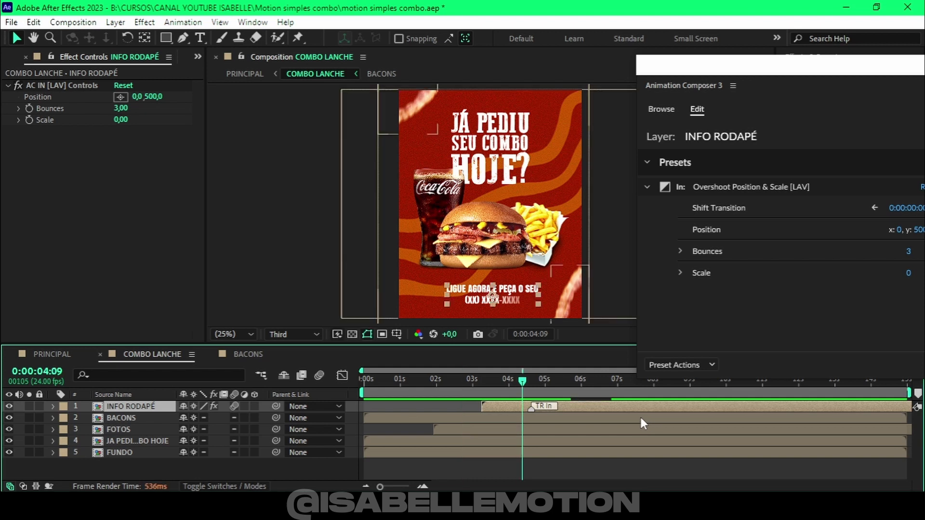
double_click(641, 419)
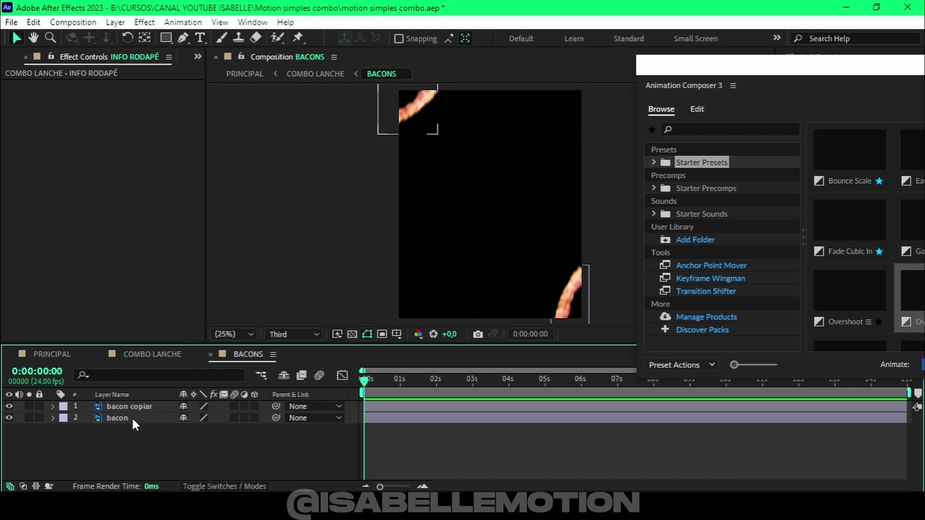
Step: Apply the Cosine Position & Rotation wiggle preset to the bacon layer with intensity 5
left_click_drag(761, 67, 610, 89)
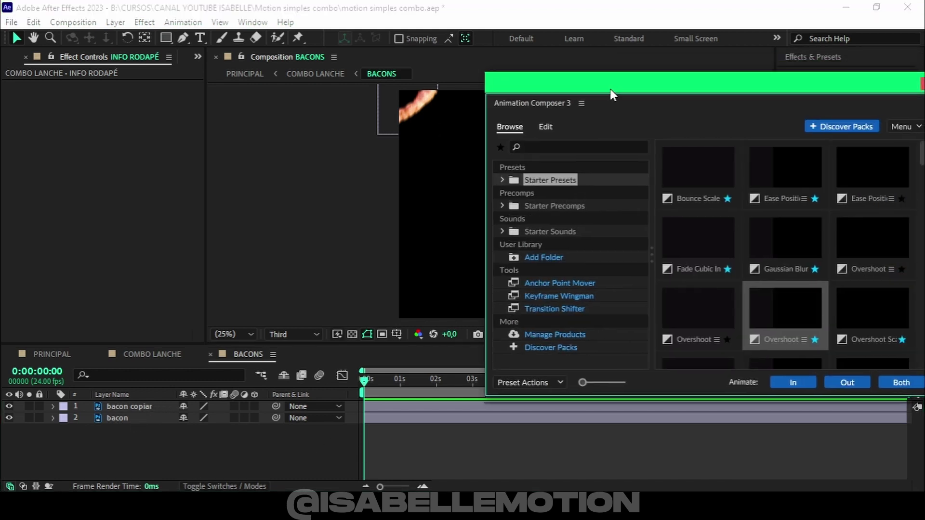
left_click(779, 238)
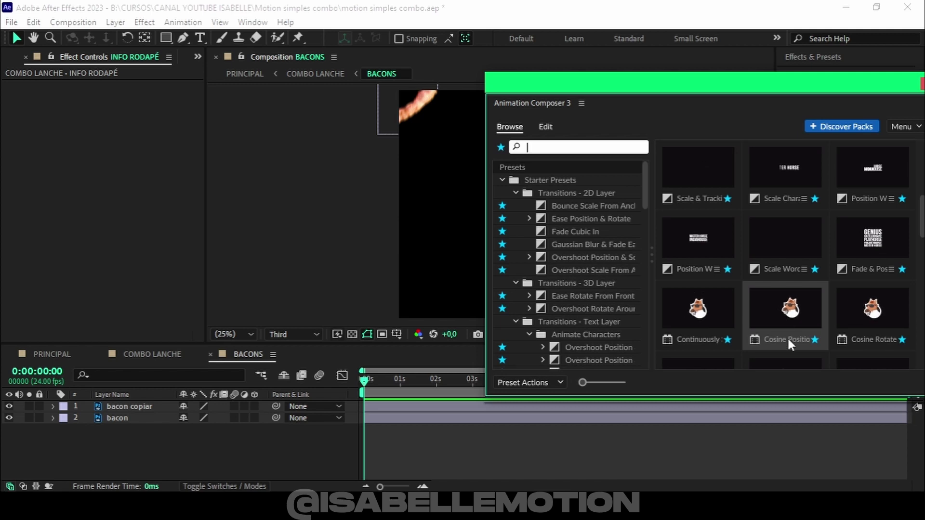
left_click(791, 315)
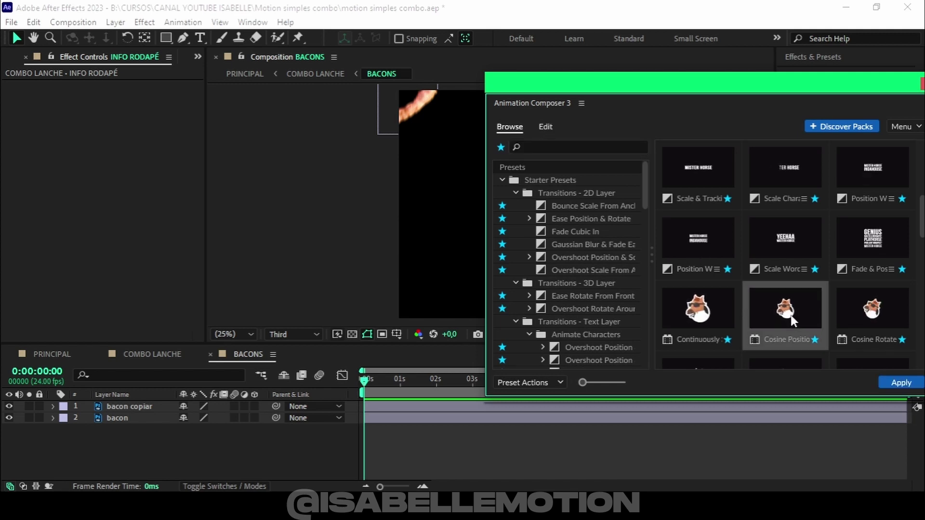
left_click(128, 405)
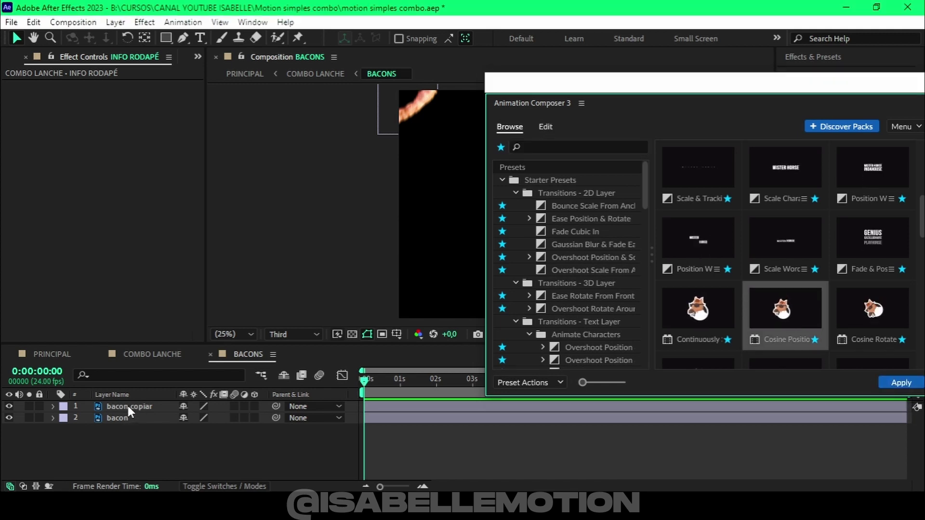
left_click(122, 418)
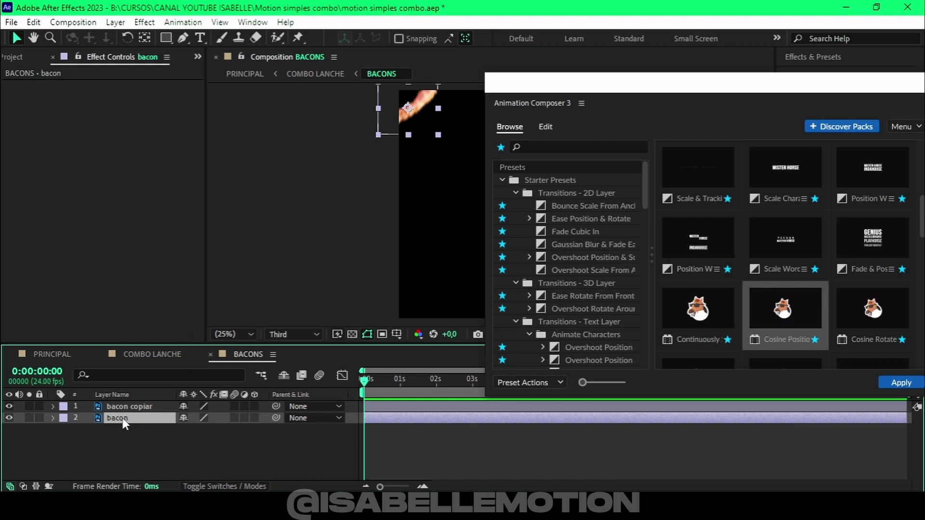
left_click(893, 383)
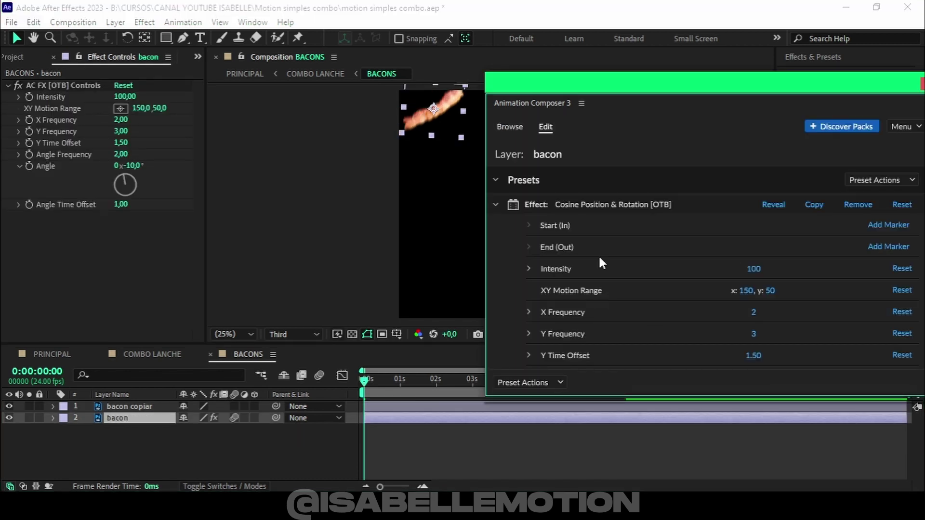
left_click(755, 269)
type("5")
key("Return")
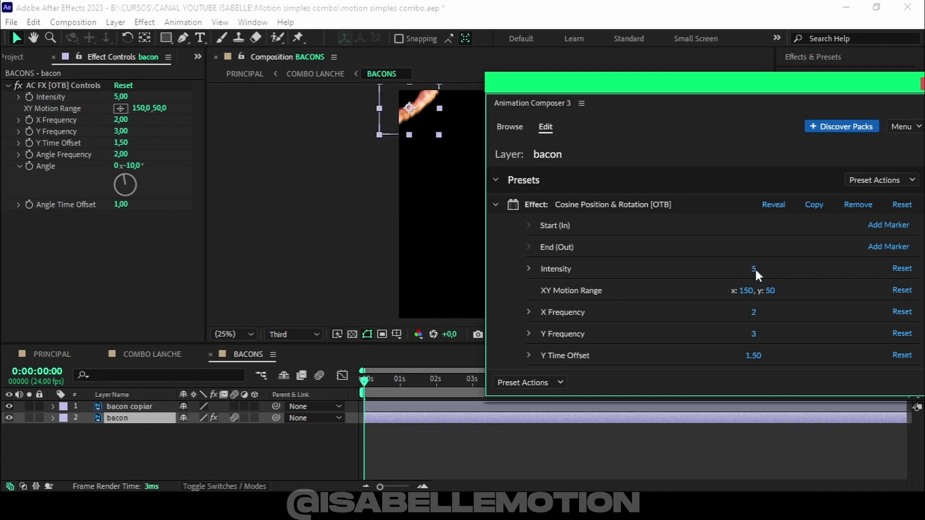
Step: Copy the wiggle presets from bacon and paste them onto the bacon copiar layer
left_click(536, 380)
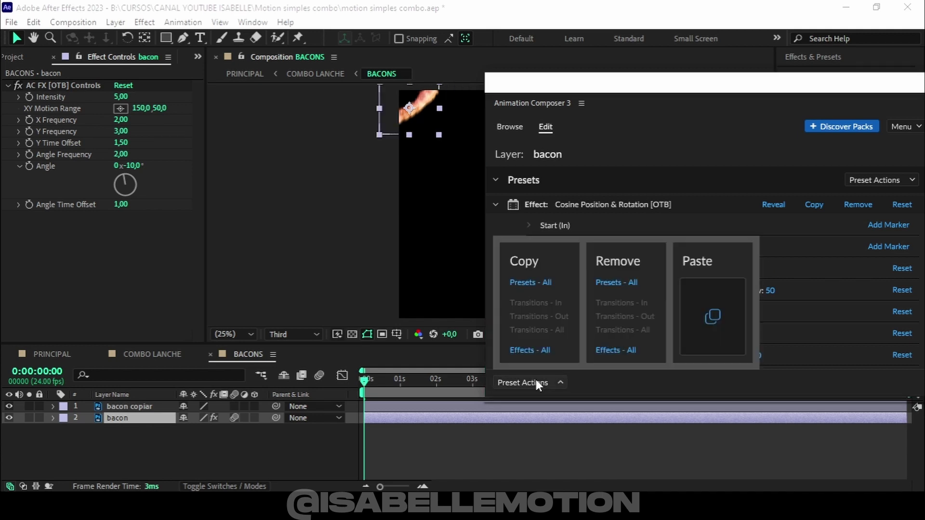
left_click(529, 280)
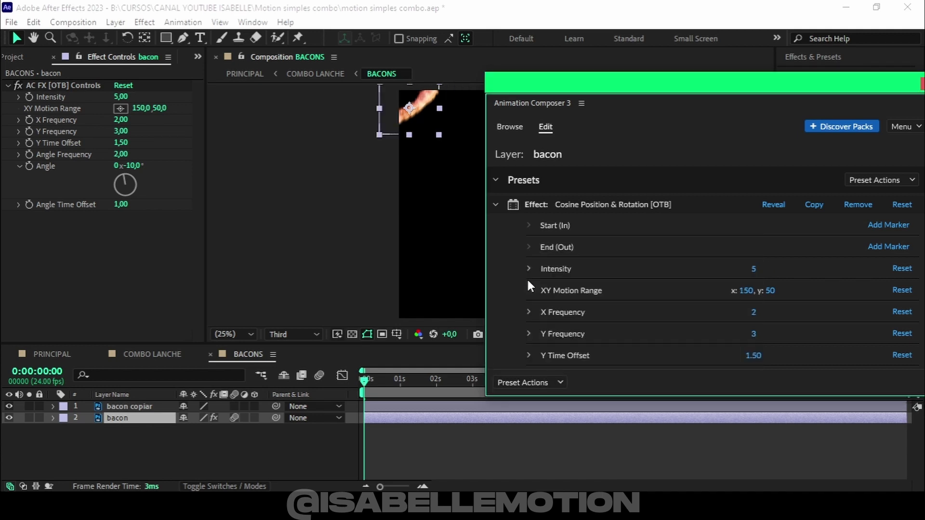
left_click(126, 407)
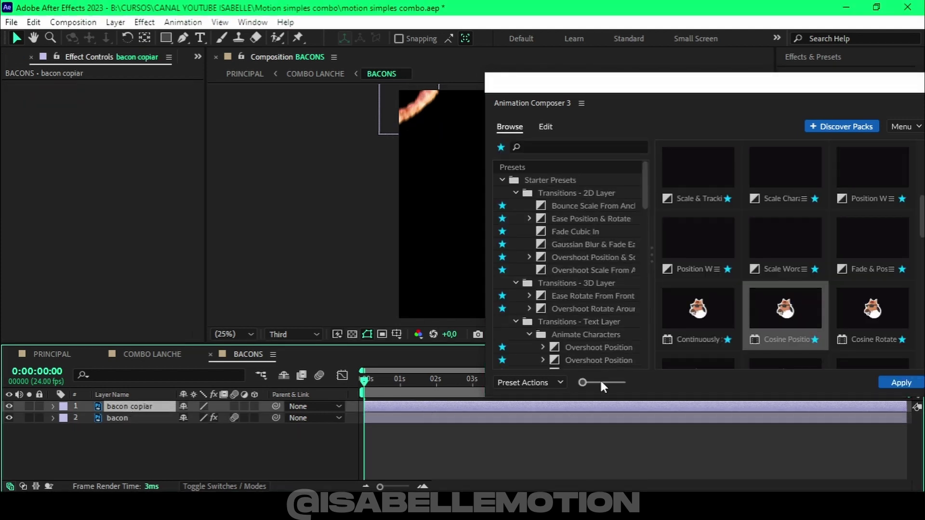
left_click(548, 383)
left_click(717, 303)
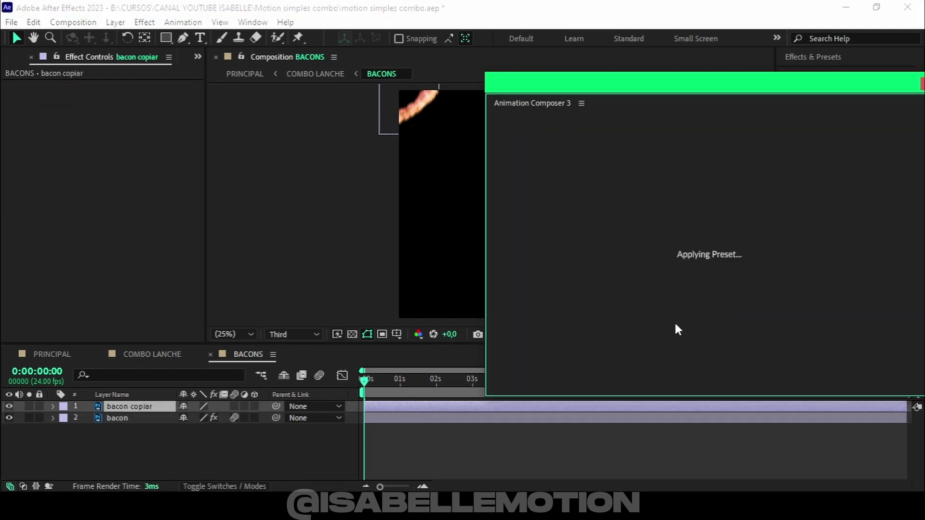
left_click_drag(593, 77, 696, 77)
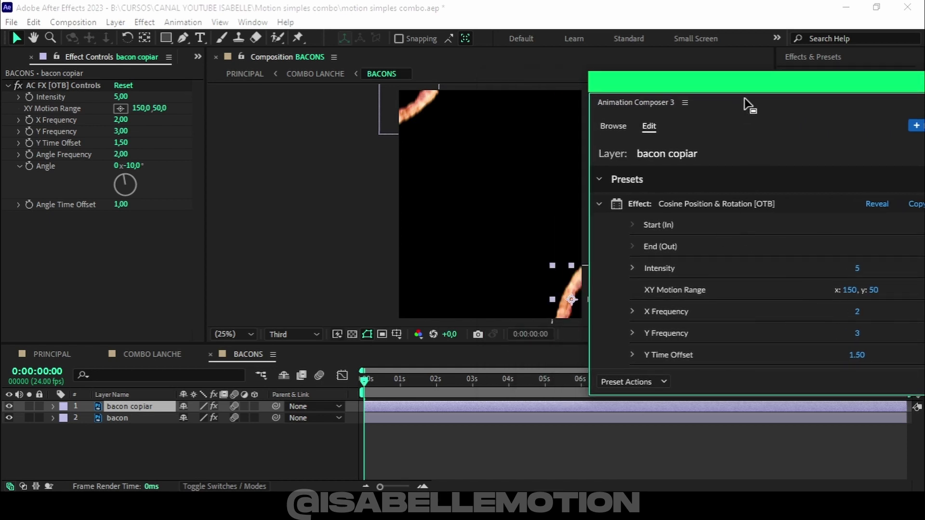
left_click_drag(753, 87, 698, 110)
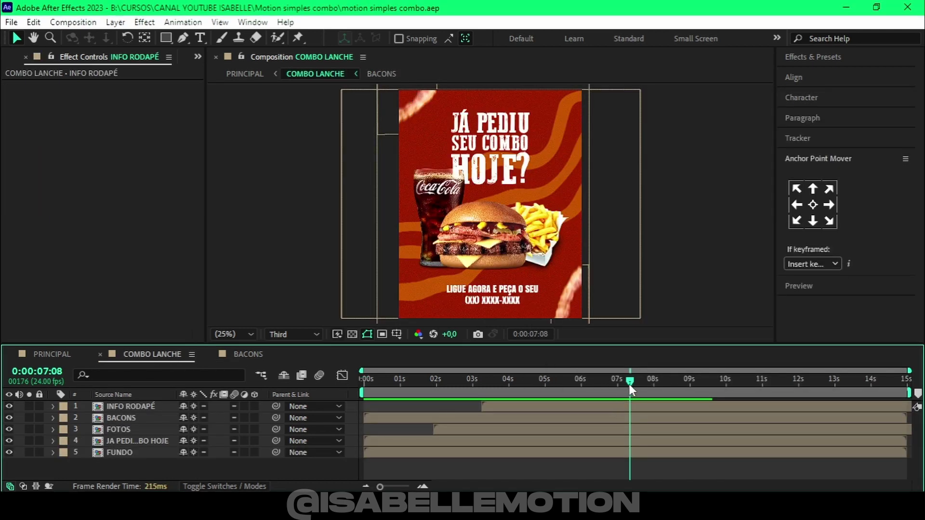
mouse_move(629, 384)
left_mouse_down()
mouse_move(681, 389)
mouse_move(666, 388)
left_mouse_up()
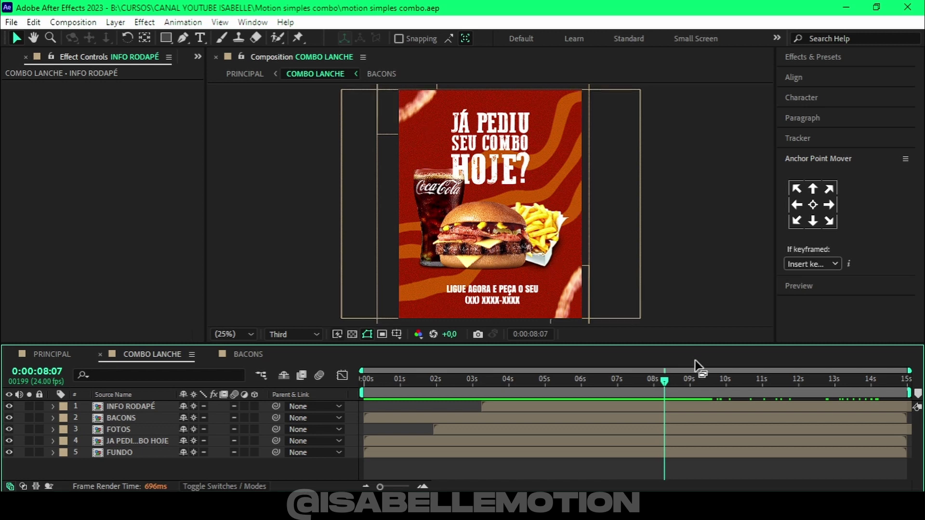
left_click_drag(665, 382, 633, 393)
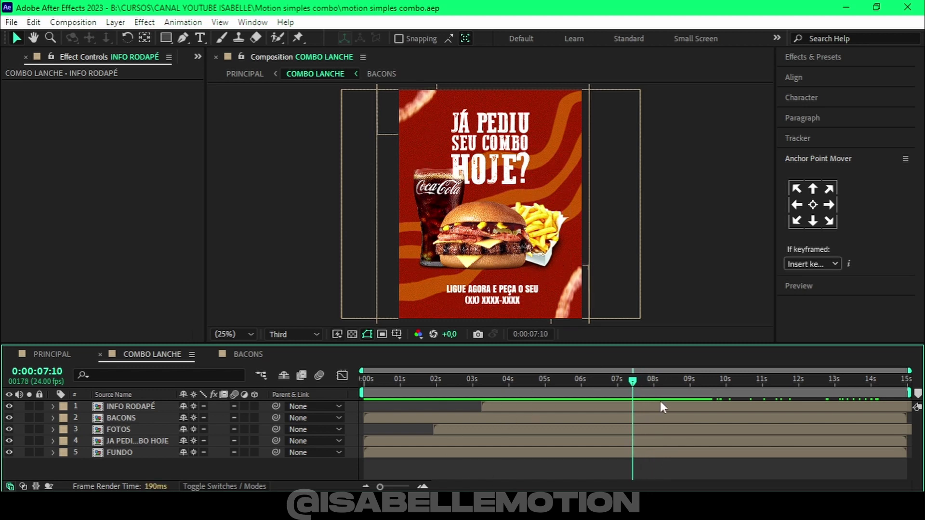
left_click(588, 453)
left_click(515, 410)
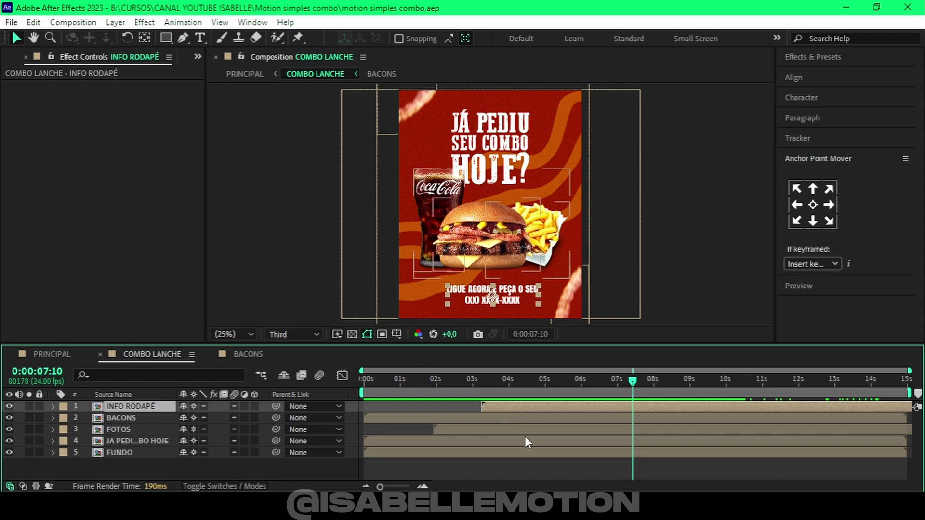
Step: Trim all poster layers to end at 7:10, duplicate them, and move the copies to the top
key("ctrl+a")
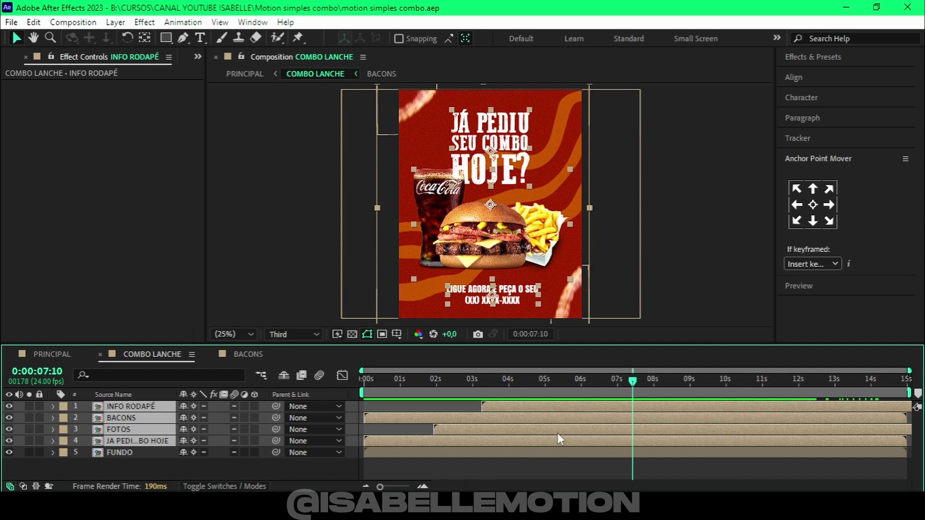
key("alt+bracketright")
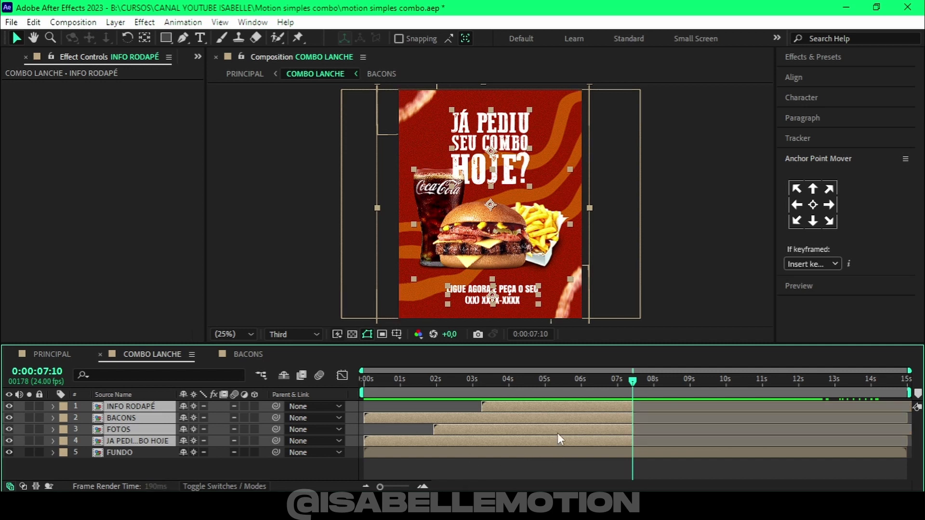
key("ctrl+d")
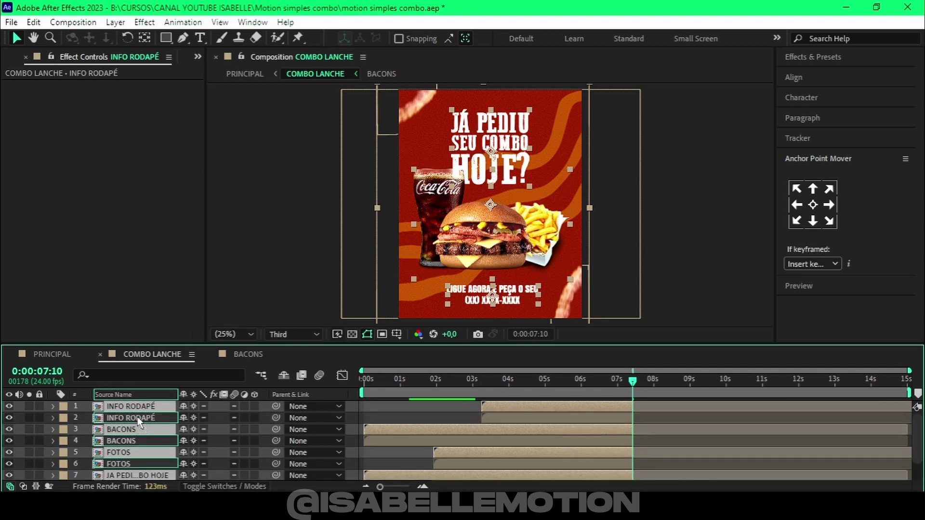
key("ctrl+shift+bracketright")
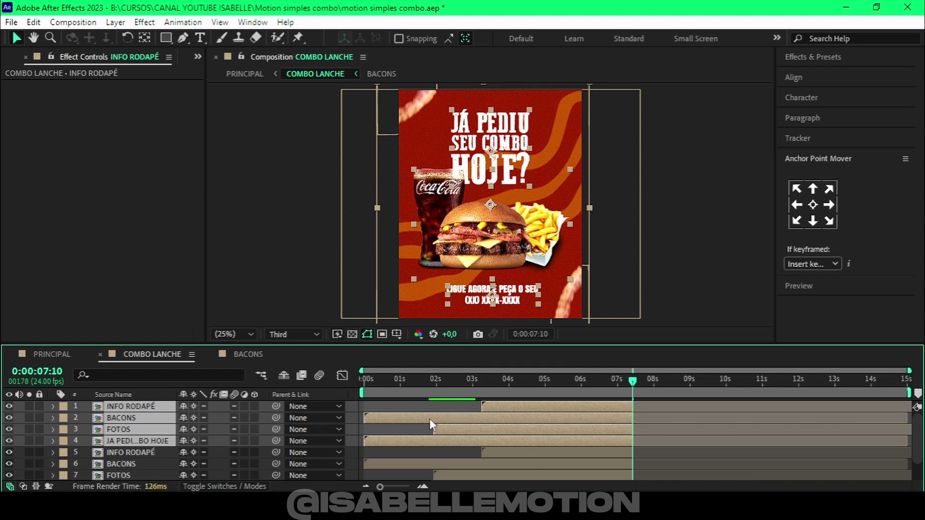
Step: Label the copied layers cyan and slide them to start at 7:10
left_click(62, 406)
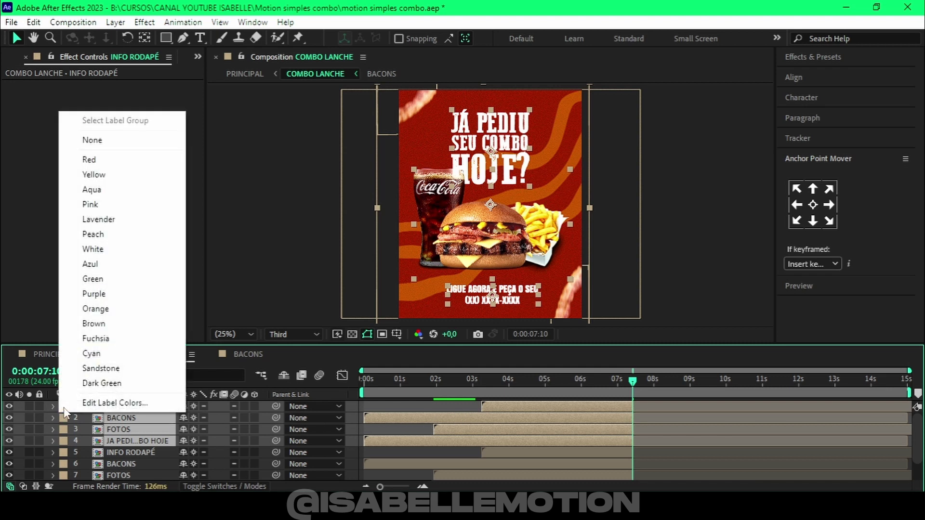
left_click(105, 354)
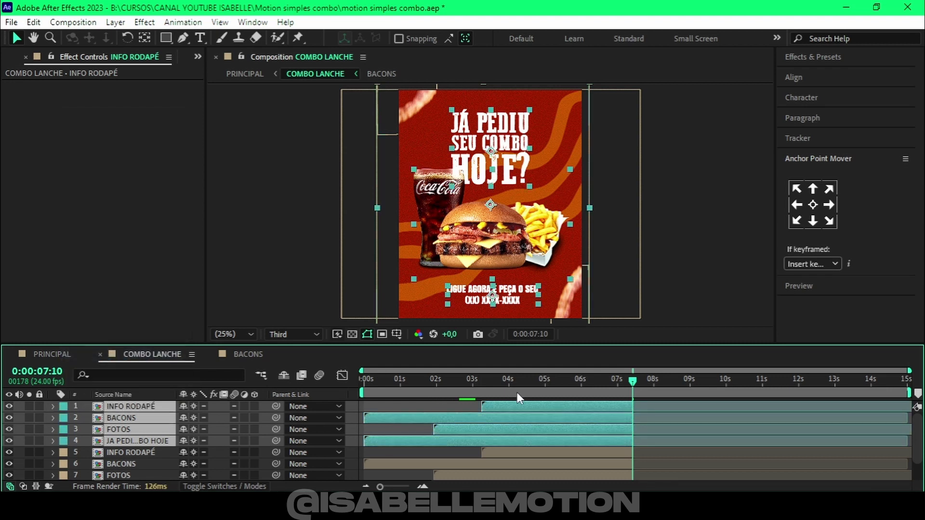
left_click_drag(433, 439, 660, 443)
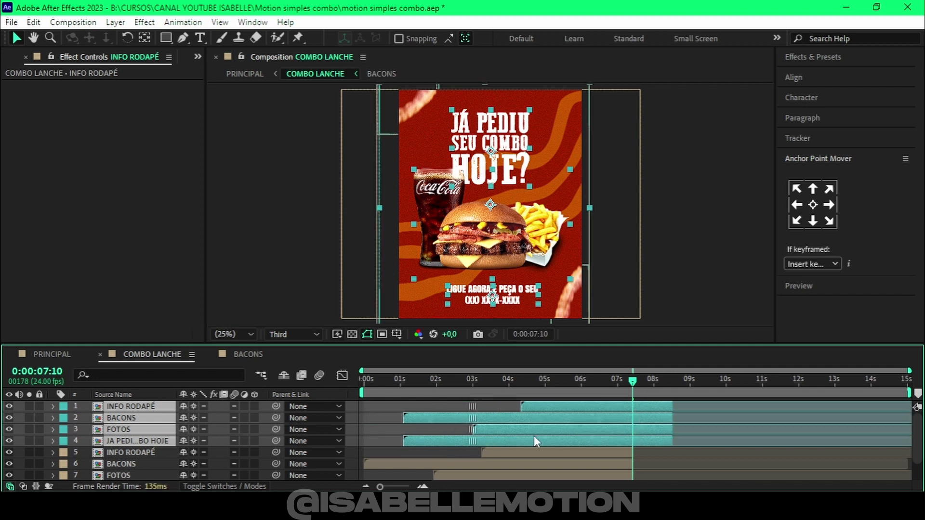
left_click_drag(684, 440, 702, 439)
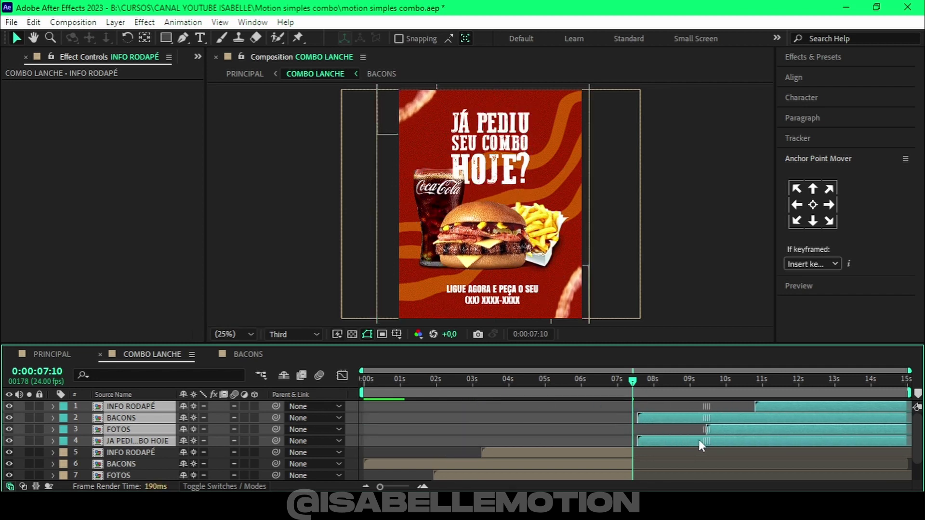
left_click_drag(693, 441, 690, 440)
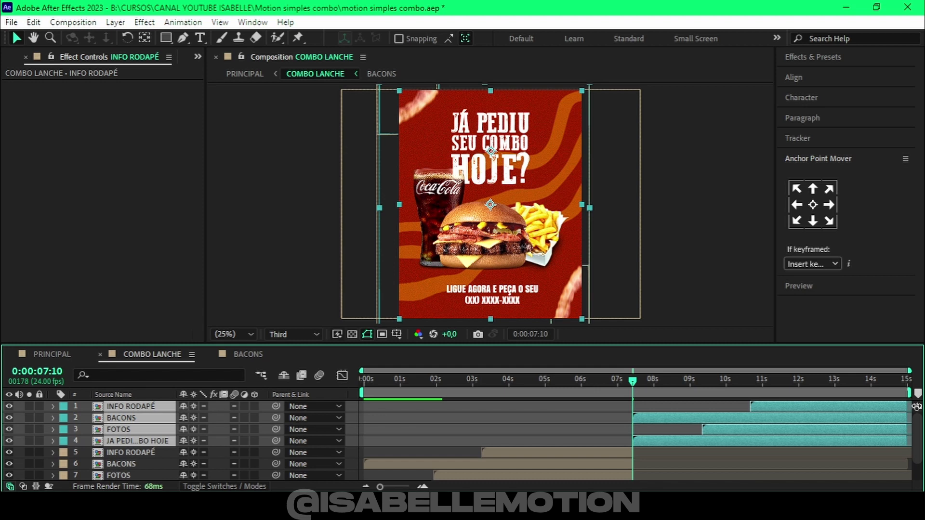
Step: Preview the timing, return the playhead to 7:10, deselect layers and save the project
key("space")
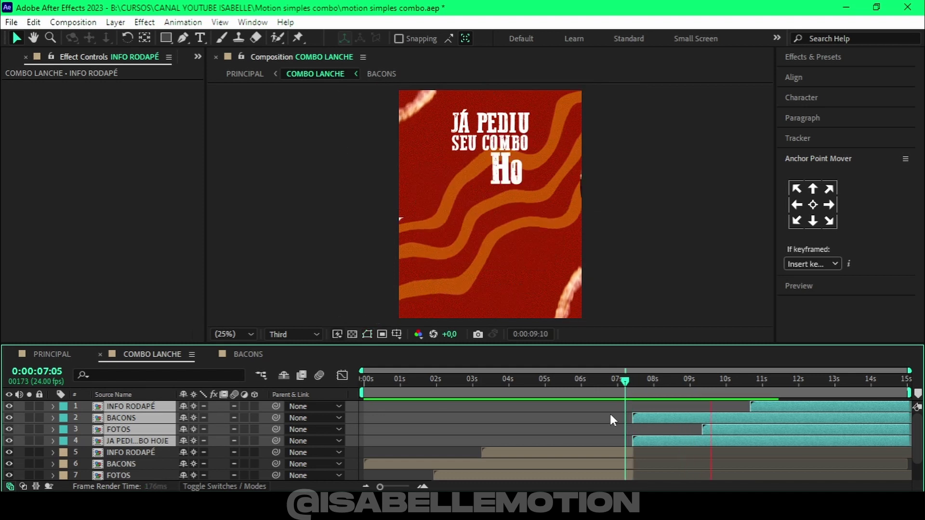
key("space")
left_click(636, 378)
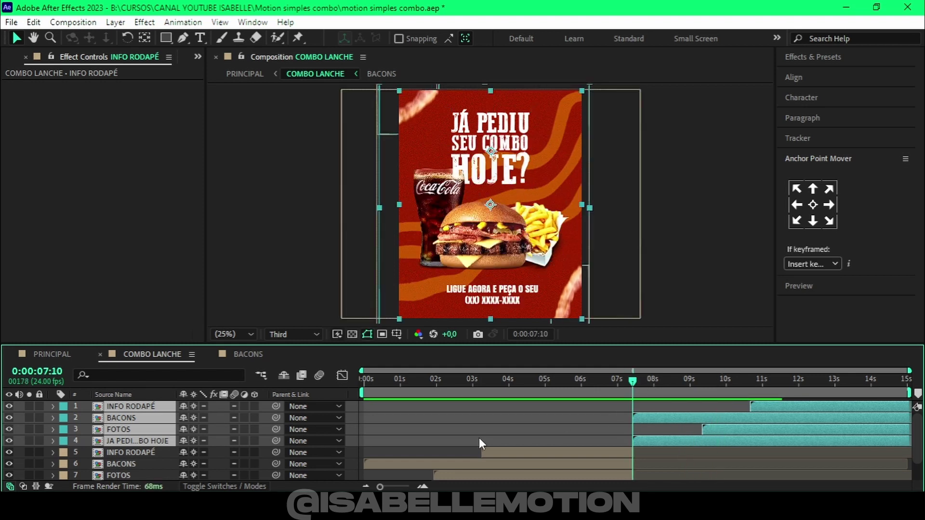
key("F2")
key("ctrl+s")
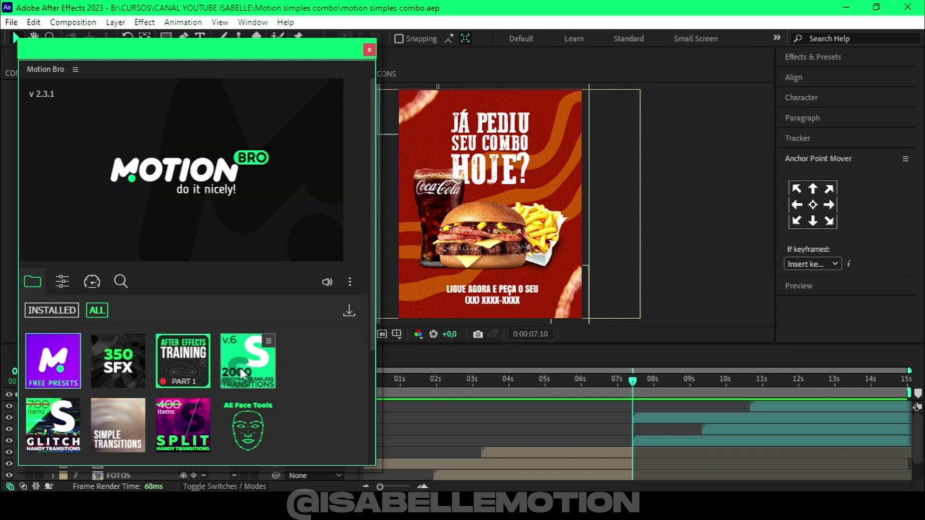
Step: Choose the FREE PRESETS pack in Motion Bro and browse the transition categories
mouse_move(112, 414)
mouse_move(65, 363)
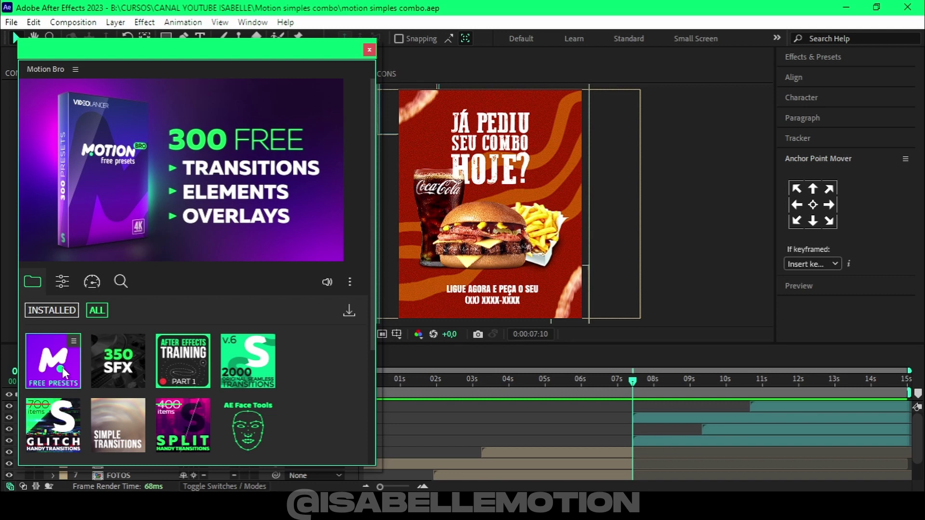
left_click(56, 366)
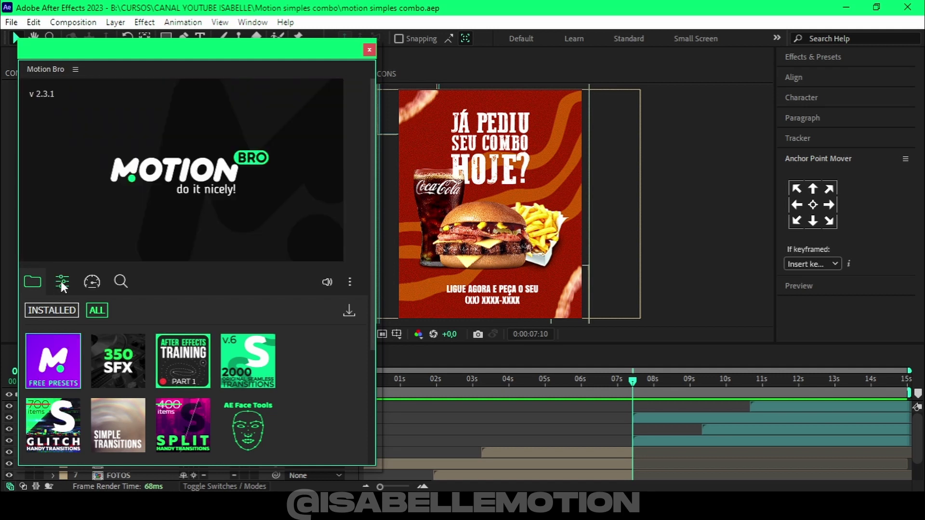
left_click(61, 281)
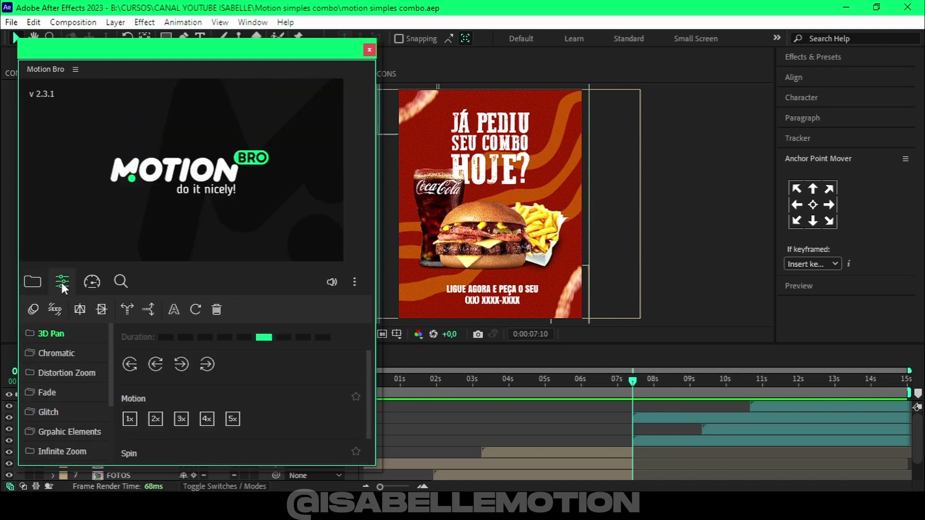
mouse_move(66, 334)
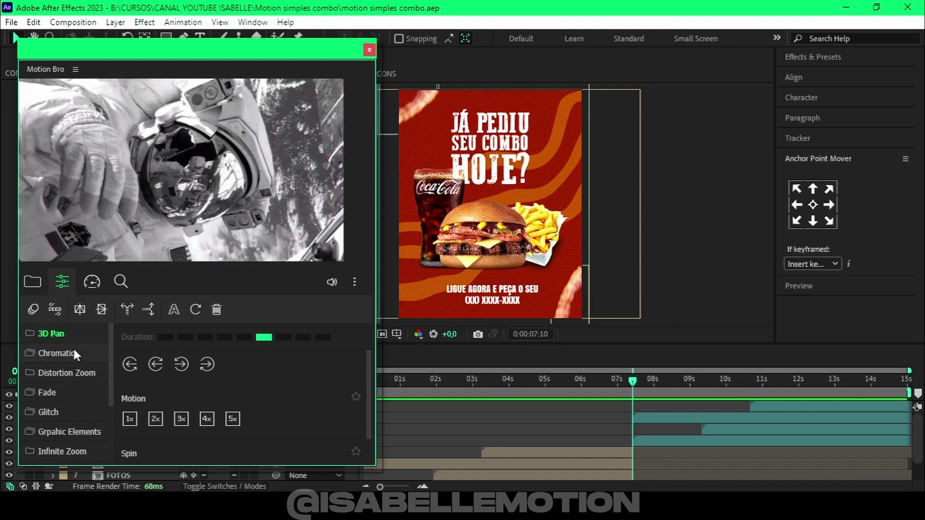
mouse_move(77, 375)
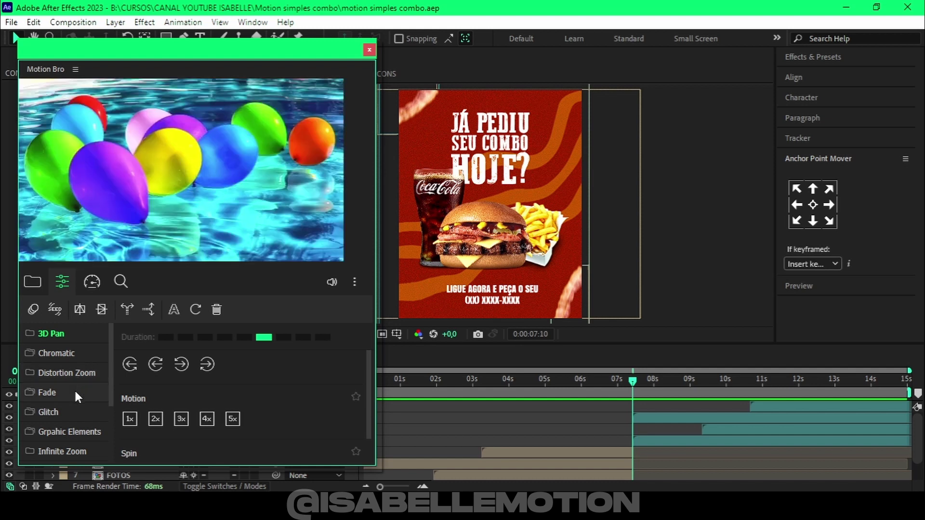
scroll(75, 391, "down", 3)
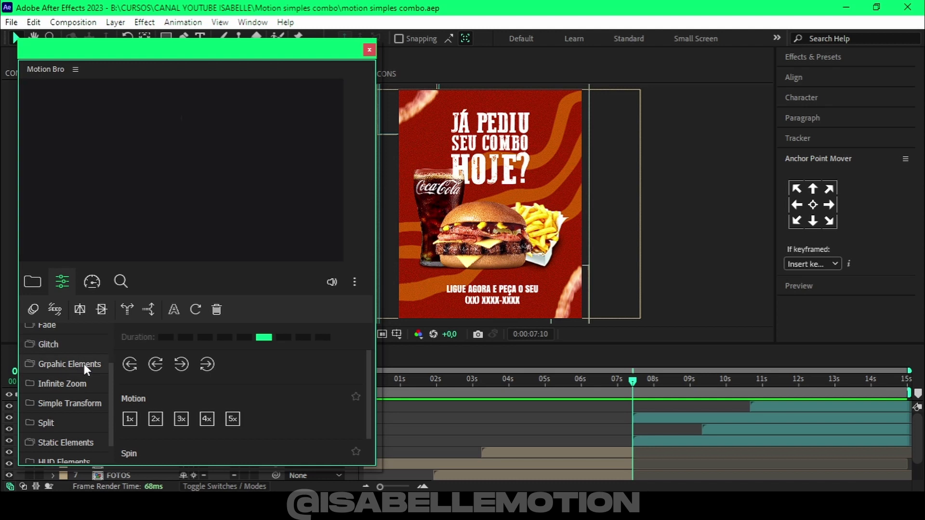
scroll(81, 388, "down", 1)
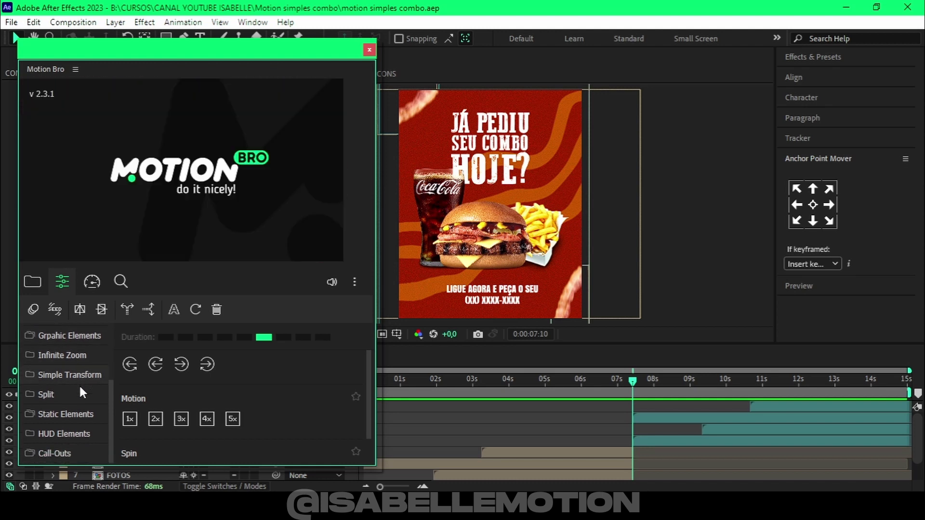
Step: With a copied layer selected, apply the Simple Transform Spl - Zoom Ease 4x In transition
left_click(630, 429)
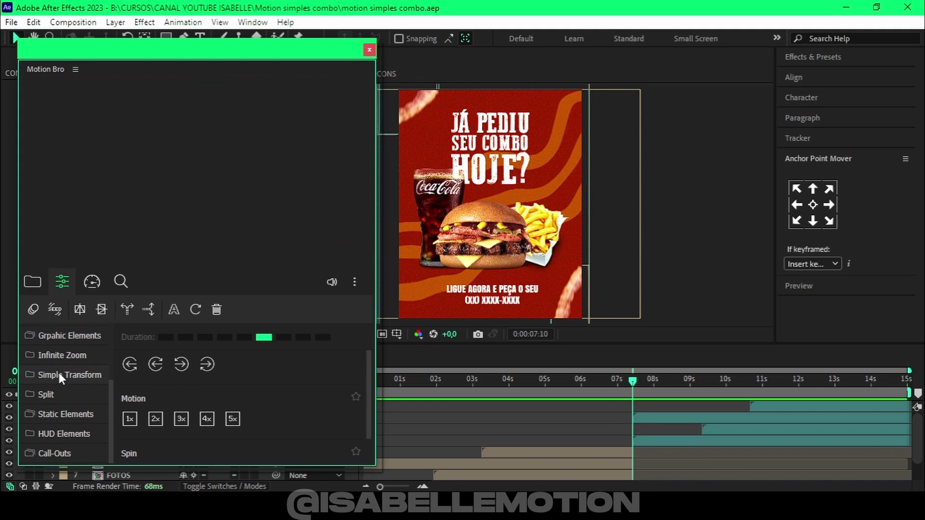
left_click(60, 375)
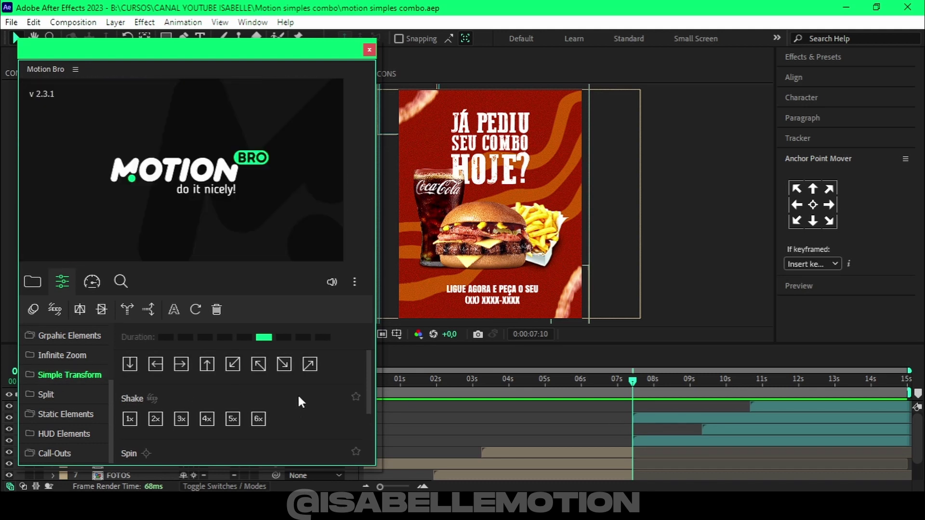
mouse_move(126, 364)
mouse_move(158, 360)
mouse_move(234, 364)
mouse_move(158, 416)
scroll(288, 409, "down", 3)
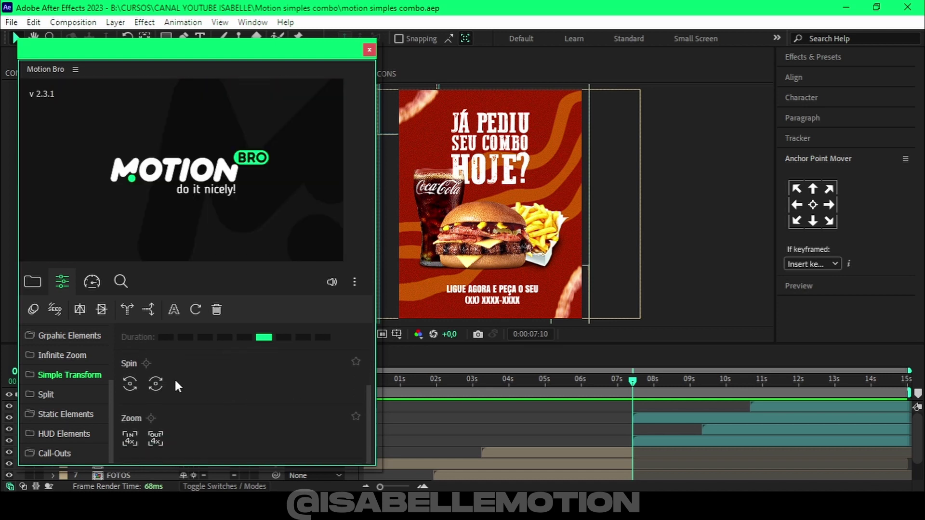
mouse_move(158, 439)
scroll(270, 409, "up", 3)
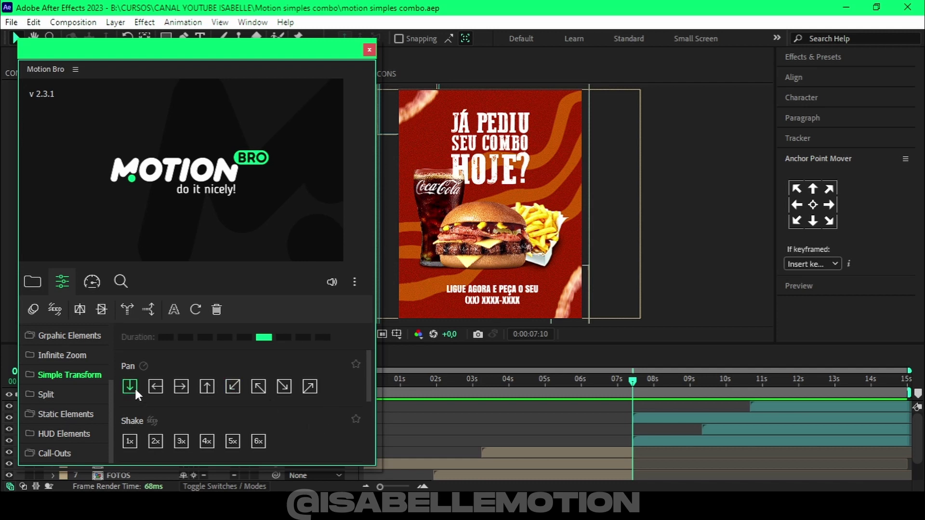
mouse_move(132, 386)
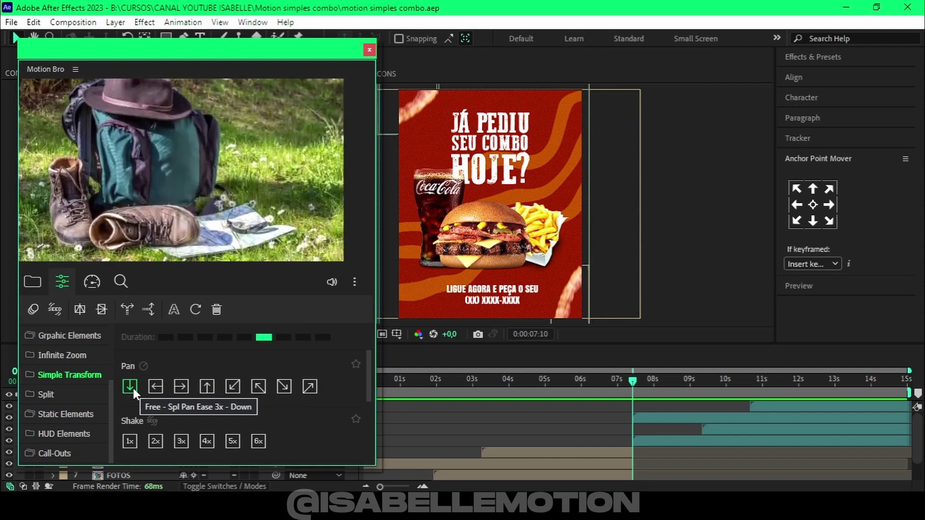
left_click(132, 386)
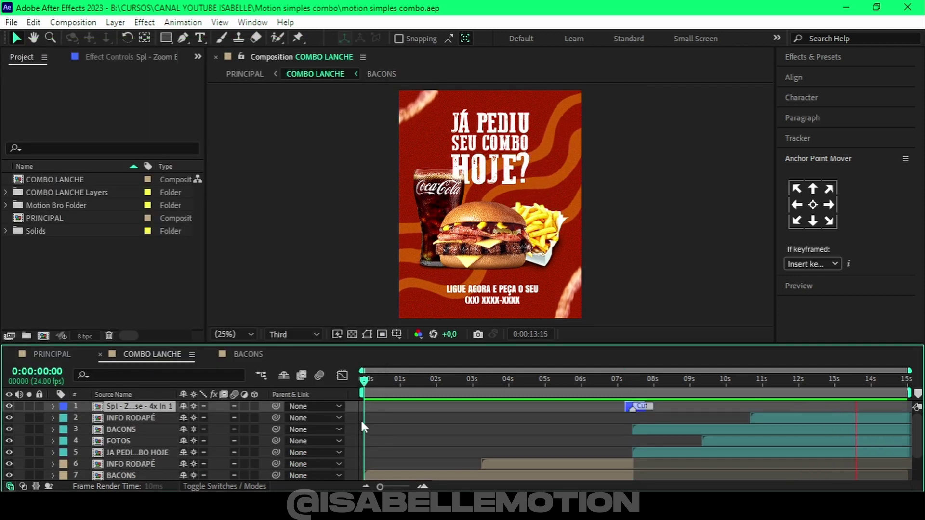